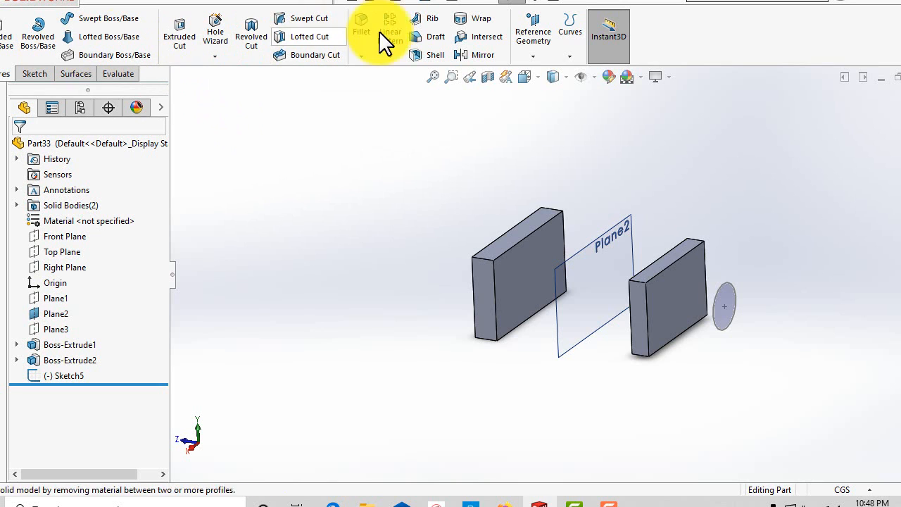
pyautogui.click(194, 3)
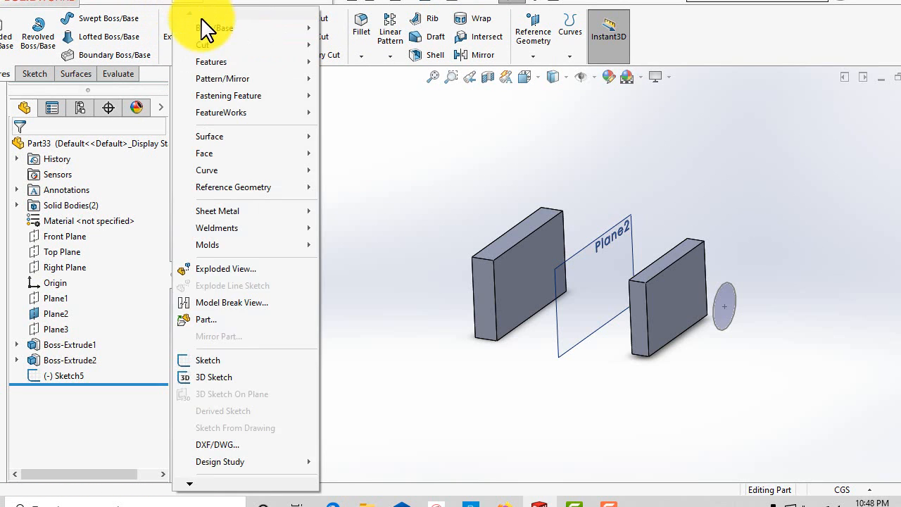
pyautogui.moveTo(210, 48)
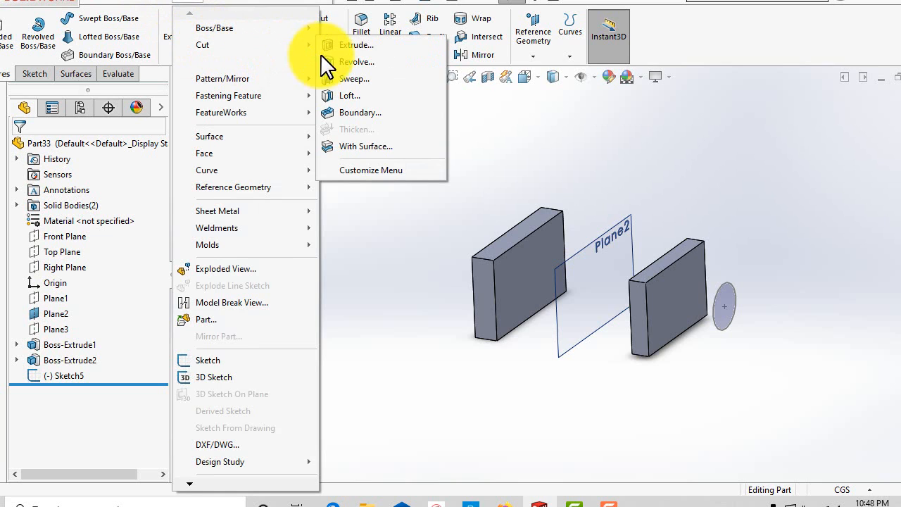
pyautogui.click(549, 119)
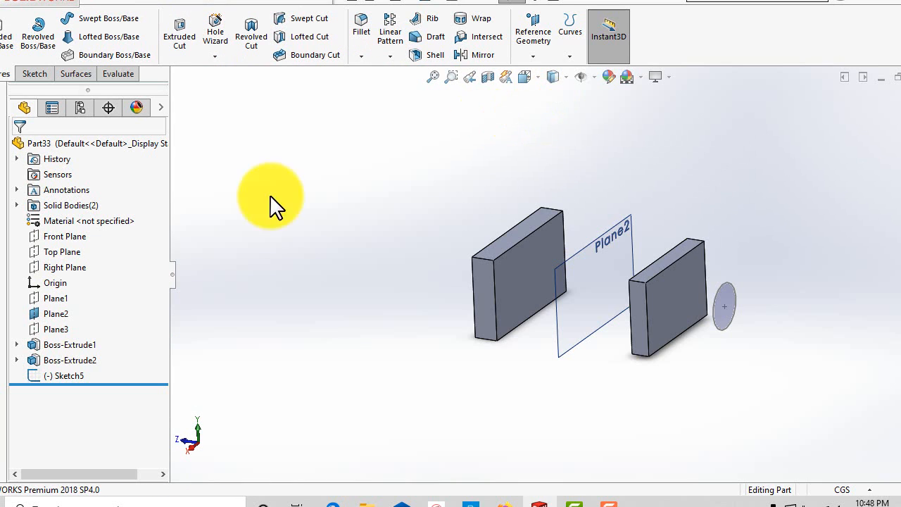
# Start an extruded cut from the circle sketch and drag its depth arrow back through the nearer block, to about 31.3 cm.
pyautogui.click(180, 37)
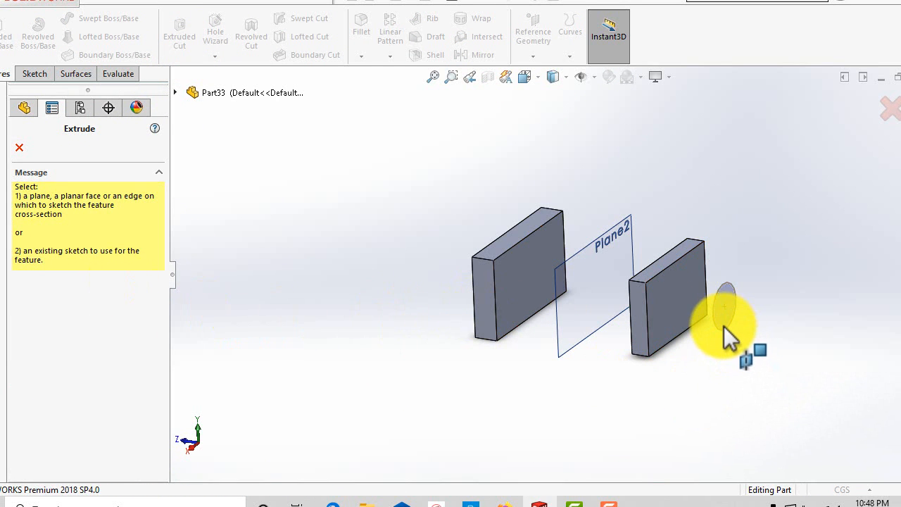
pyautogui.click(177, 92)
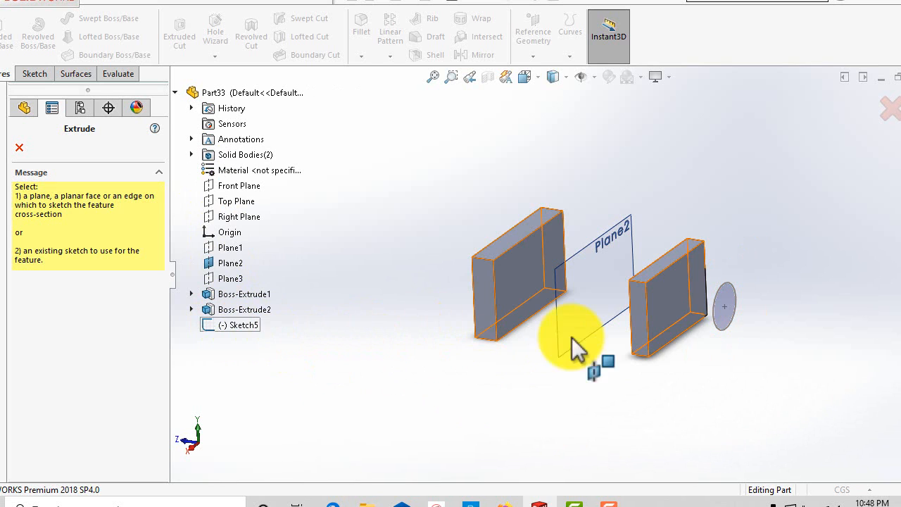
pyautogui.click(727, 331)
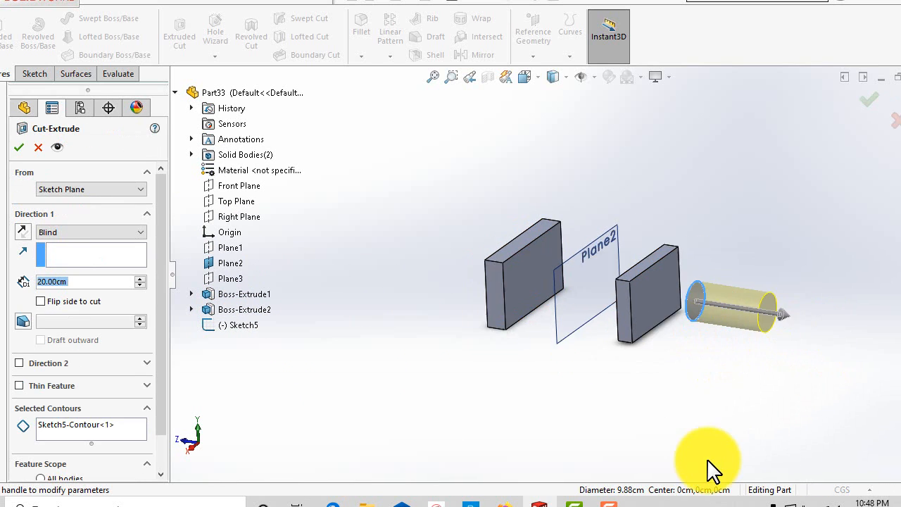
pyautogui.moveTo(670, 354); pyautogui.dragTo(624, 320, button='middle')
pyautogui.scroll(-2, 615, 329)
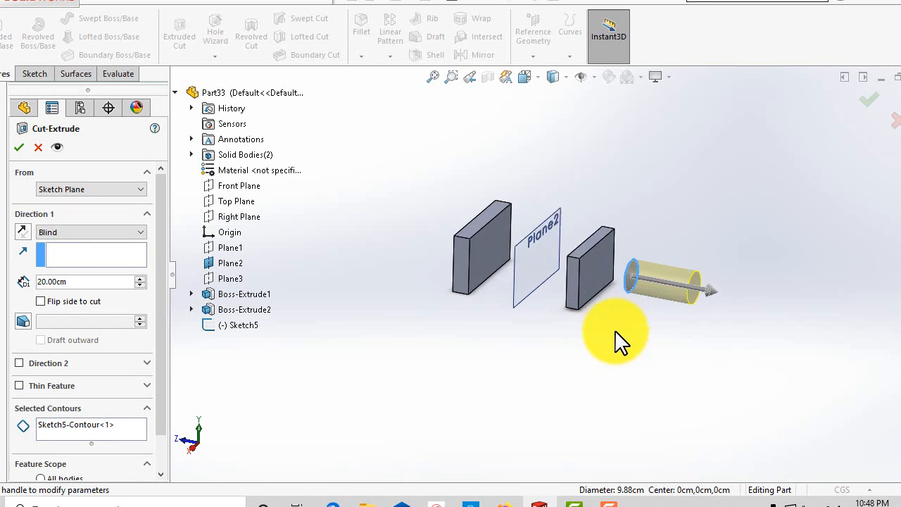
pyautogui.scroll(2, 454, 254)
pyautogui.scroll(-1, 449, 250)
pyautogui.scroll(-1, 605, 325)
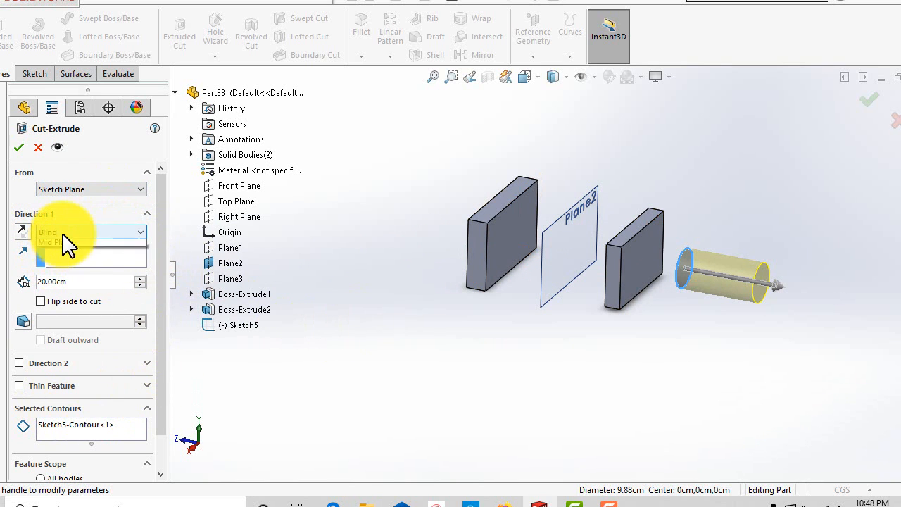
pyautogui.click(60, 242)
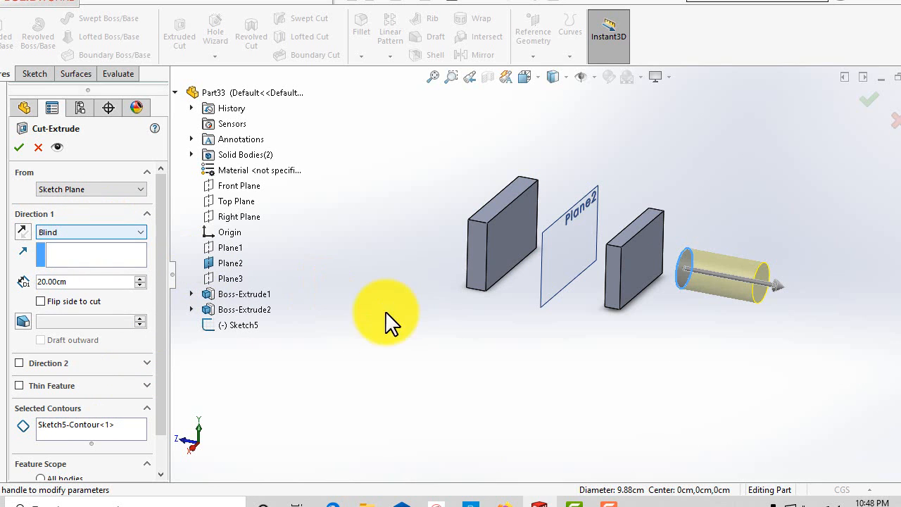
pyautogui.moveTo(744, 366)
pyautogui.mouseDown(button='middle')
pyautogui.moveTo(774, 342)
pyautogui.moveTo(748, 356)
pyautogui.mouseUp(button='middle')
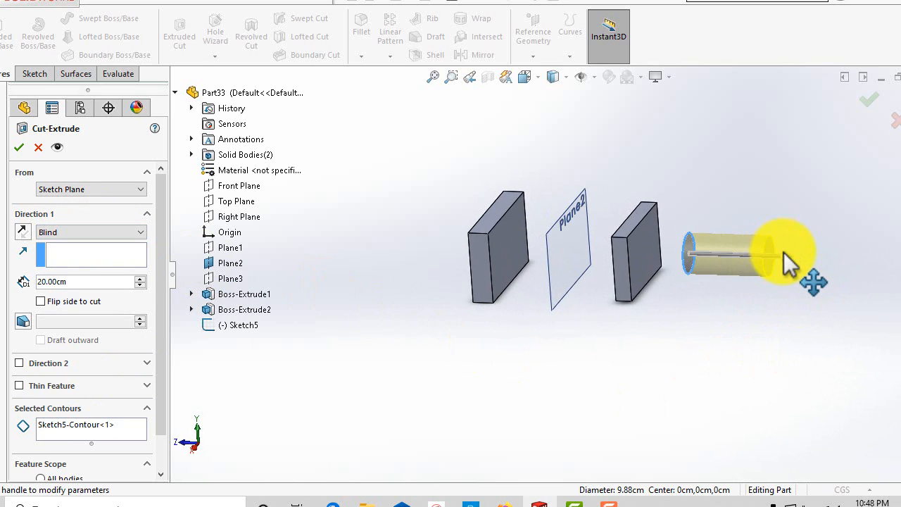
pyautogui.click(220, 310)
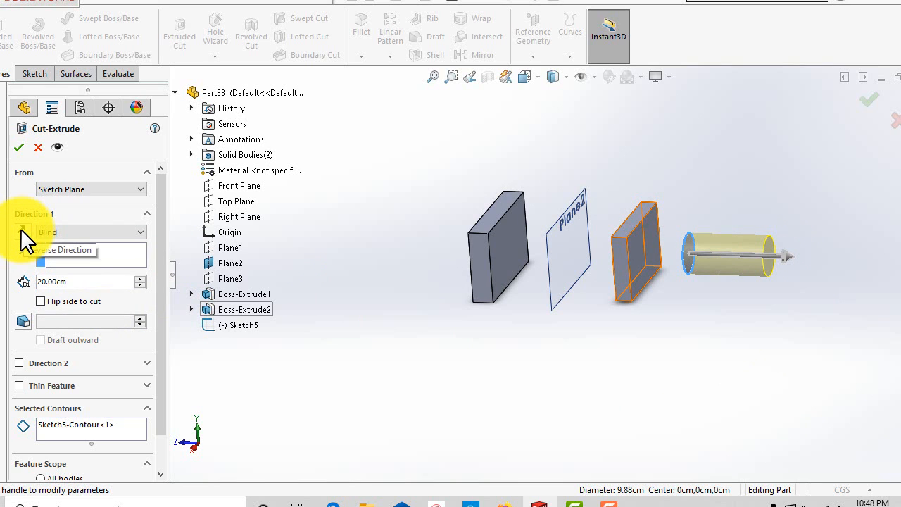
pyautogui.moveTo(790, 267); pyautogui.dragTo(560, 263)
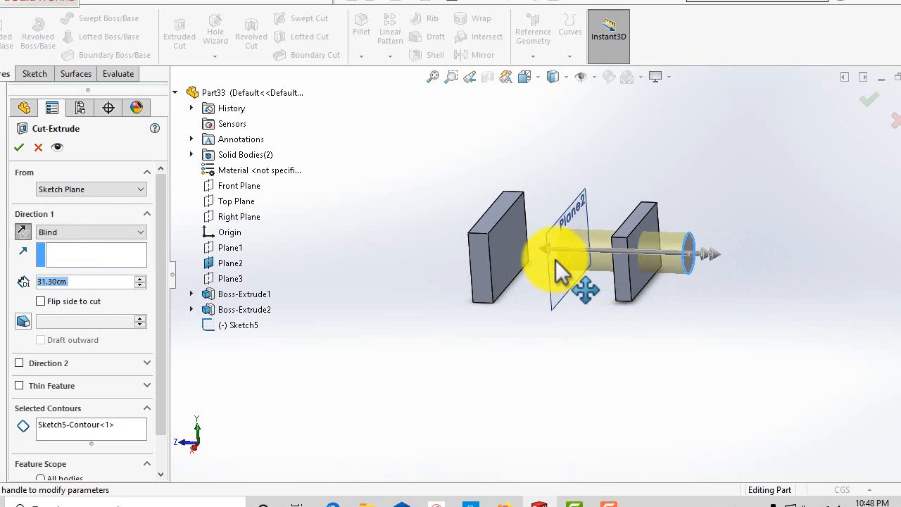
# Set the cut depth to 30.30 cm.
pyautogui.moveTo(428, 392); pyautogui.dragTo(438, 360, button='middle')
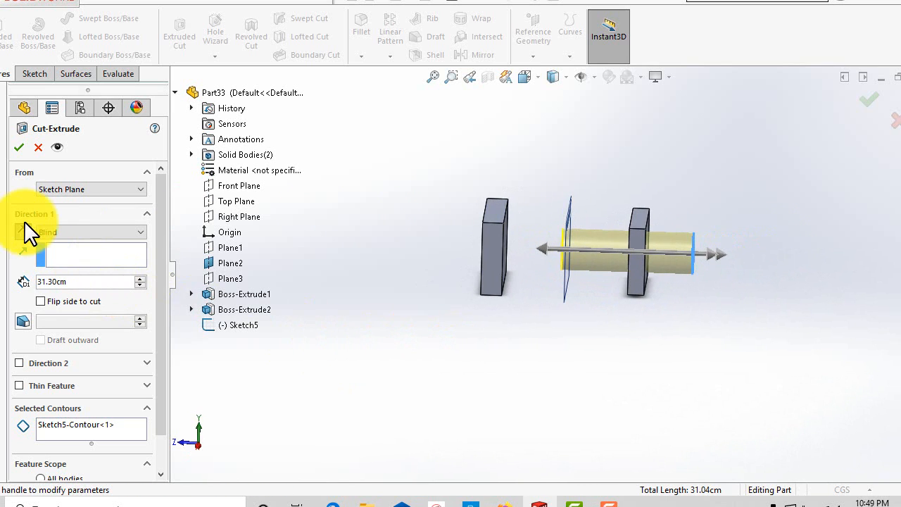
pyautogui.click(76, 281)
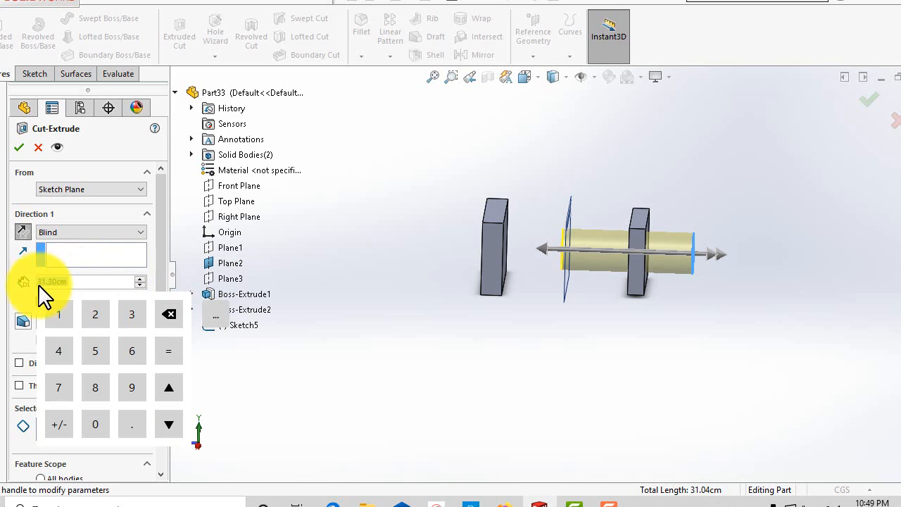
pyautogui.click(140, 279)
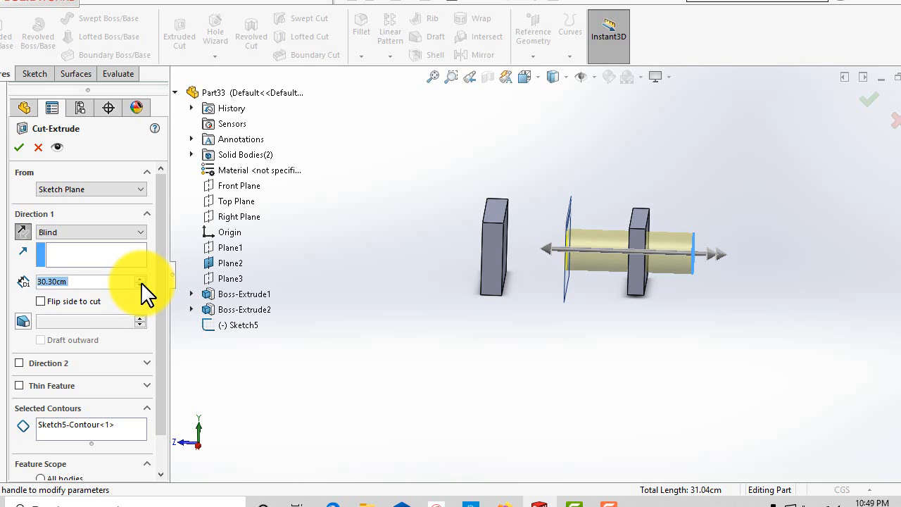
pyautogui.click(140, 278)
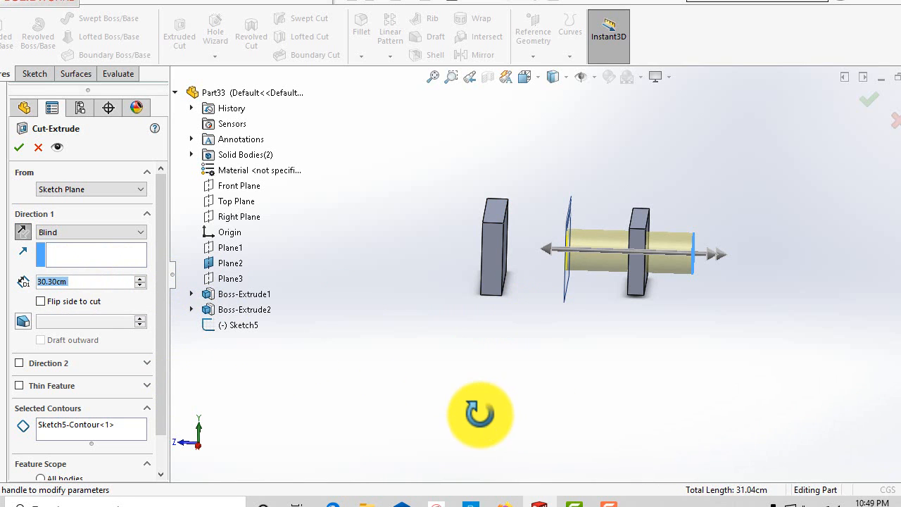
# Accept the extruded cut so it bores a hole through the nearer block.
pyautogui.moveTo(476, 413); pyautogui.dragTo(417, 388, button='middle')
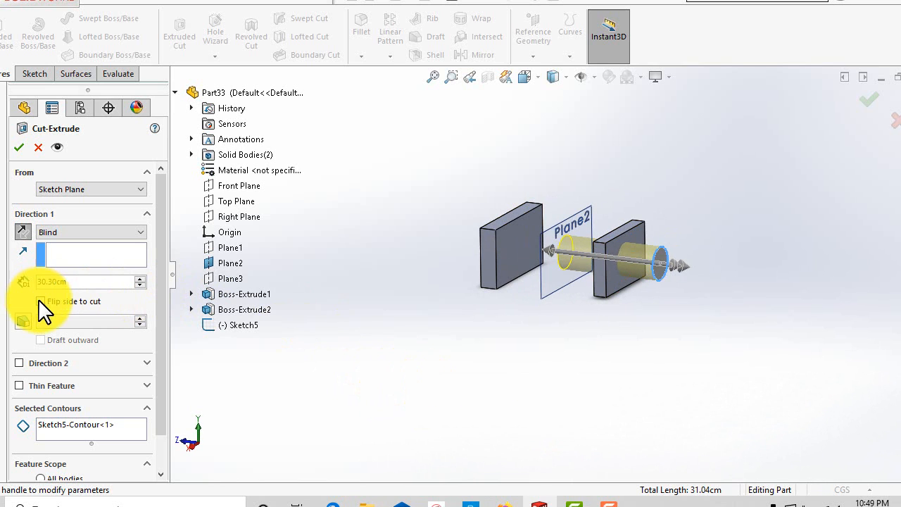
pyautogui.click(19, 148)
pyautogui.moveTo(428, 322); pyautogui.dragTo(374, 322, button='middle')
pyautogui.scroll(-2, 606, 268)
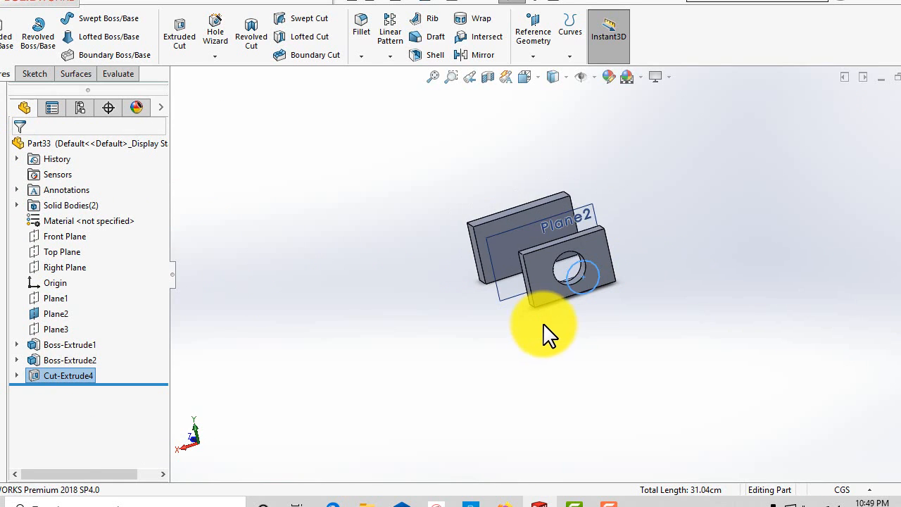
pyautogui.moveTo(549, 336); pyautogui.dragTo(556, 298, button='middle')
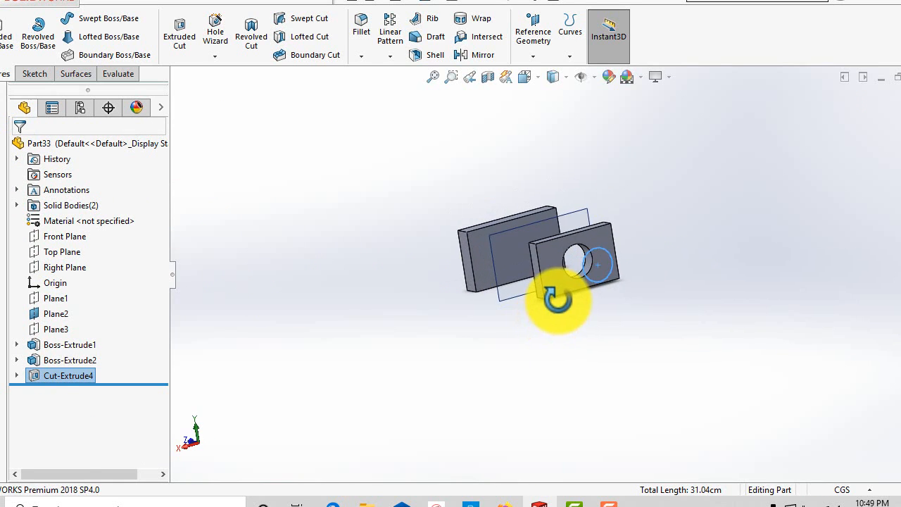
# Edit the cut feature, turn on Flip side to cut, and apply the change.
pyautogui.rightClick(53, 387)
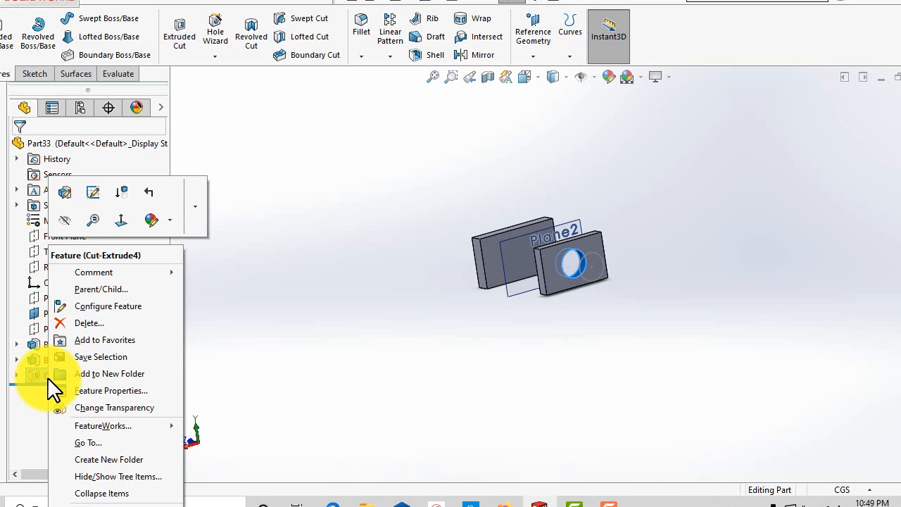
pyautogui.click(65, 201)
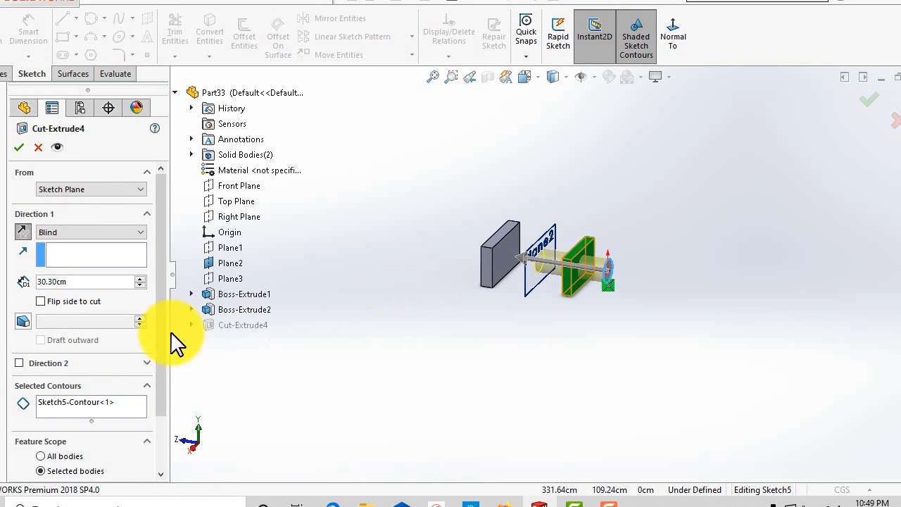
pyautogui.scroll(-4, 529, 325)
pyautogui.moveTo(525, 335)
pyautogui.mouseDown(button='middle')
pyautogui.moveTo(519, 316)
pyautogui.moveTo(518, 328)
pyautogui.mouseUp(button='middle')
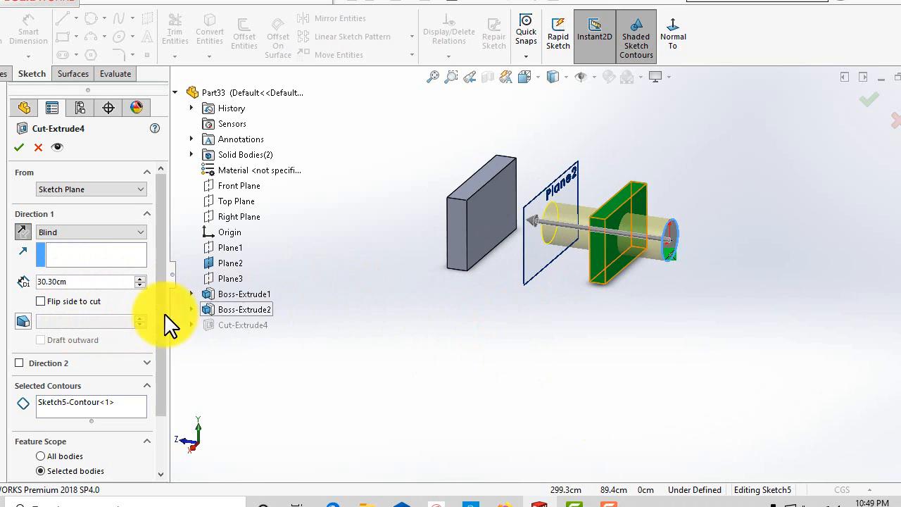
pyautogui.click(40, 303)
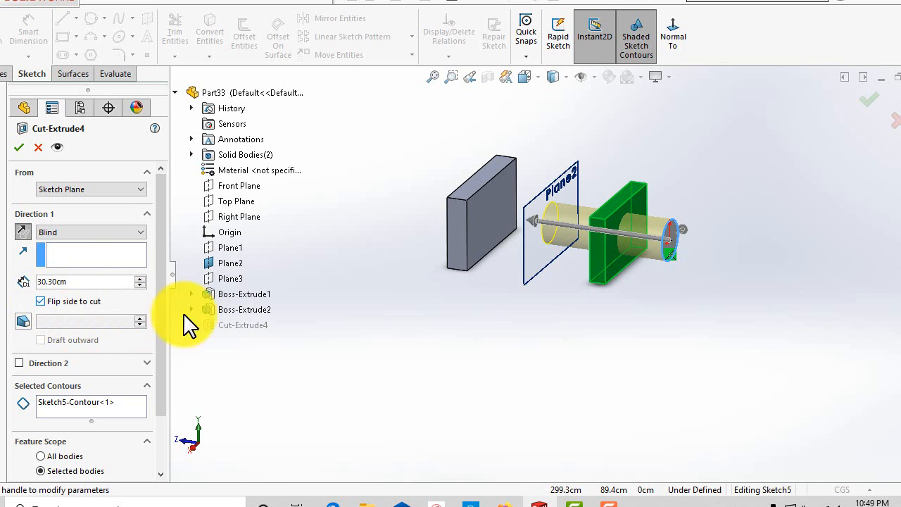
pyautogui.moveTo(527, 383); pyautogui.dragTo(528, 371, button='middle')
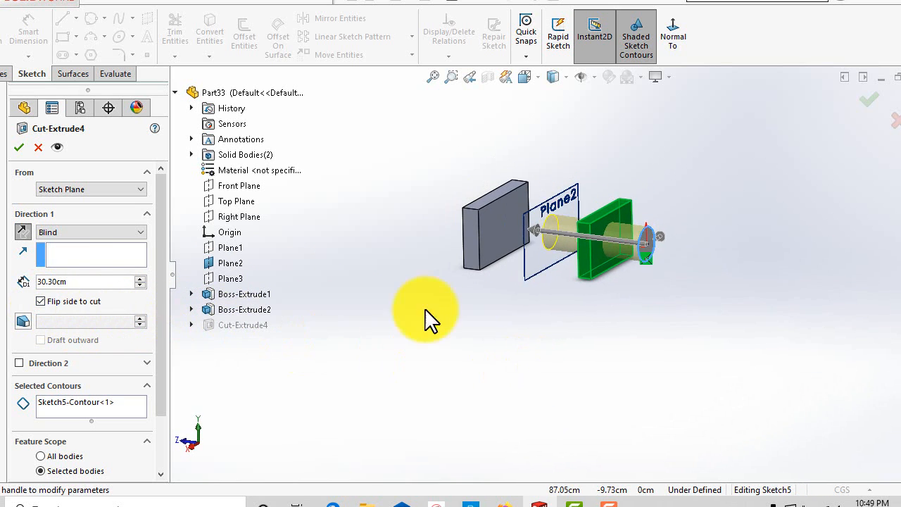
pyautogui.click(19, 148)
pyautogui.moveTo(463, 332); pyautogui.dragTo(513, 362, button='middle')
pyautogui.scroll(-3, 521, 288)
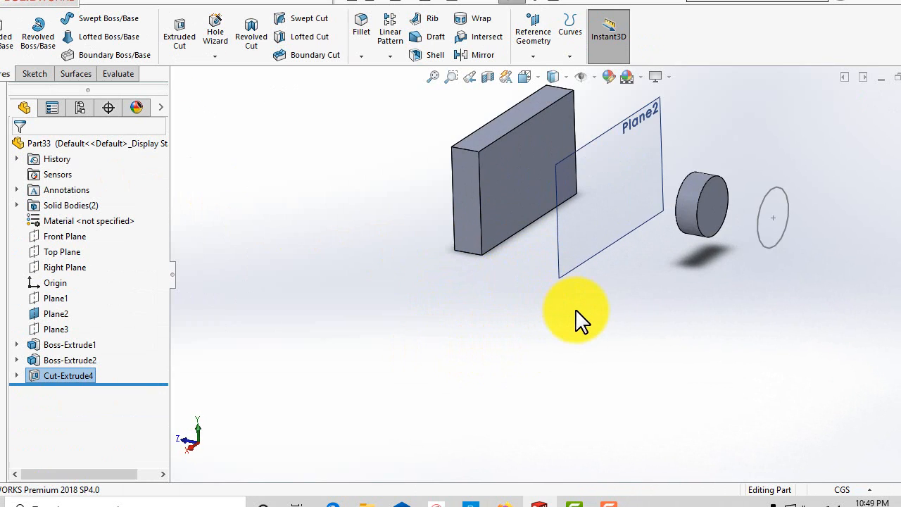
# Edit the cut feature, change its end condition to Through All, and accept the change.
pyautogui.scroll(2, 577, 322)
pyautogui.moveTo(577, 322); pyautogui.dragTo(667, 285, button='middle')
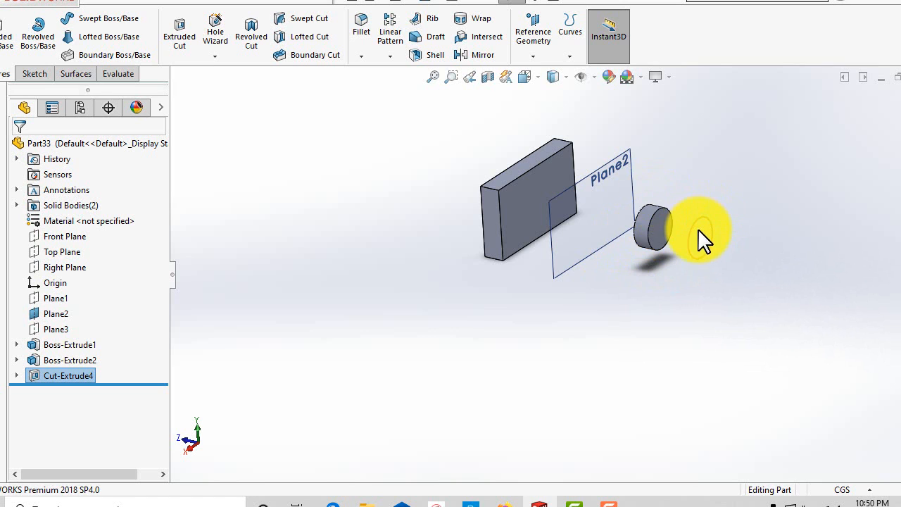
pyautogui.rightClick(68, 375)
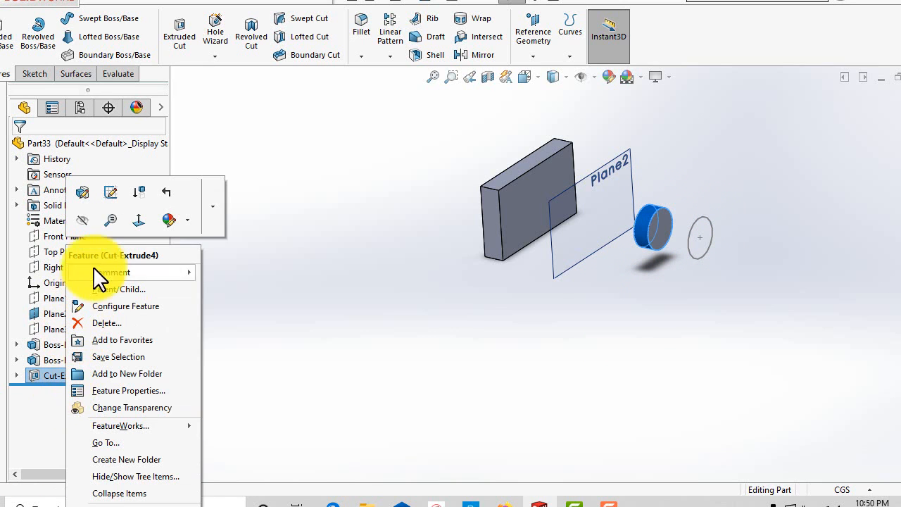
pyautogui.click(80, 197)
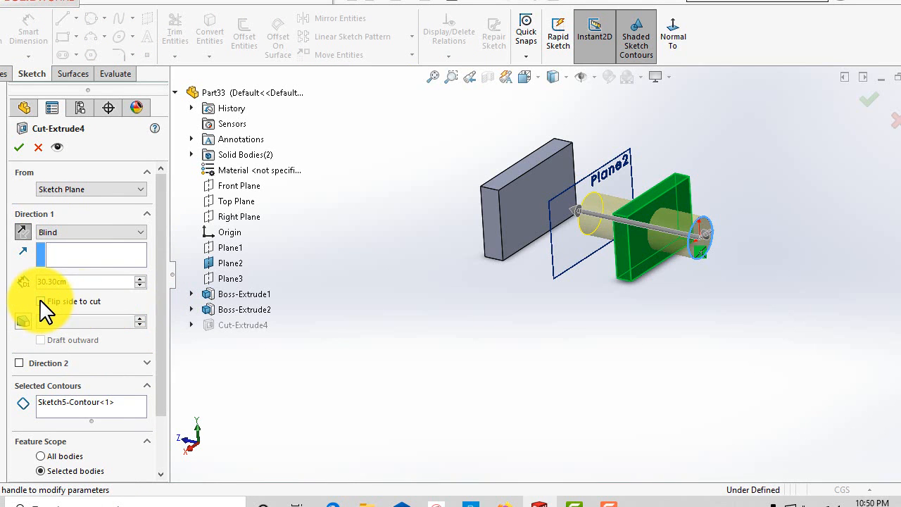
pyautogui.moveTo(418, 368)
pyautogui.mouseDown(button='middle')
pyautogui.moveTo(438, 340)
pyautogui.moveTo(442, 359)
pyautogui.moveTo(431, 356)
pyautogui.mouseUp(button='middle')
pyautogui.scroll(-1, 186, 342)
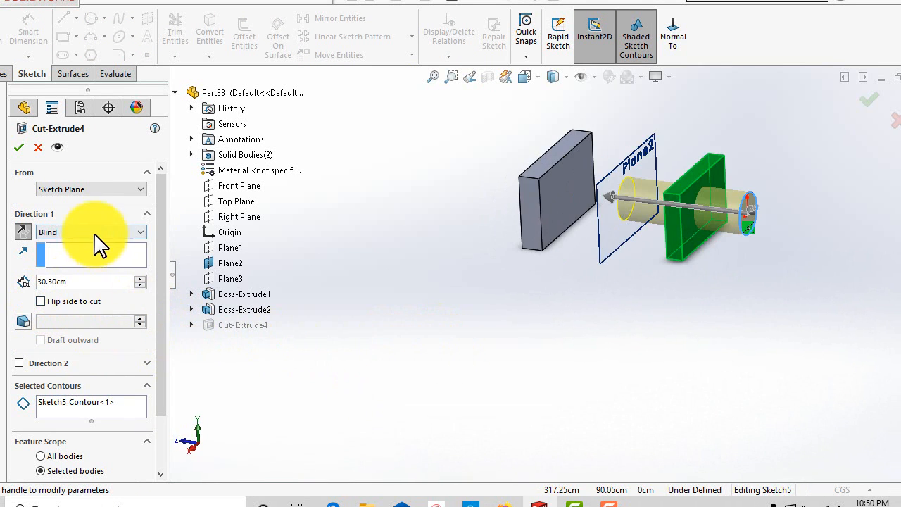
pyautogui.click(94, 233)
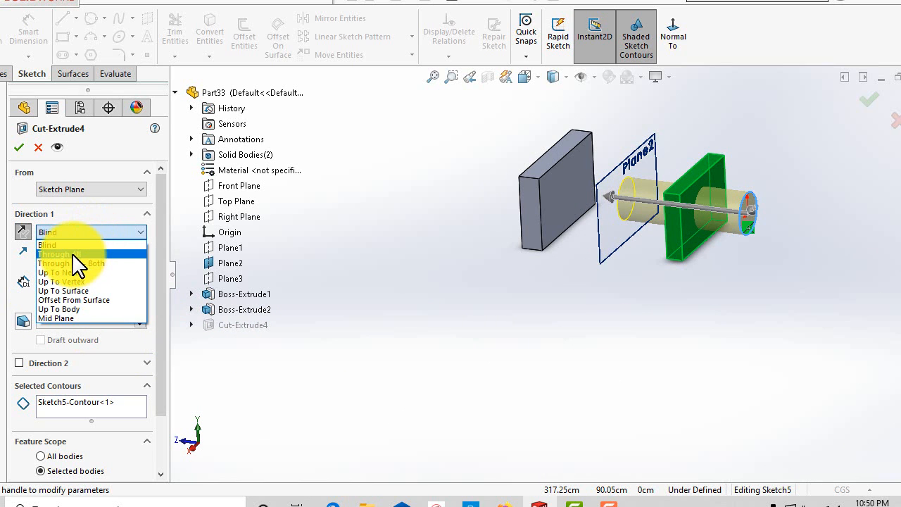
pyautogui.click(73, 254)
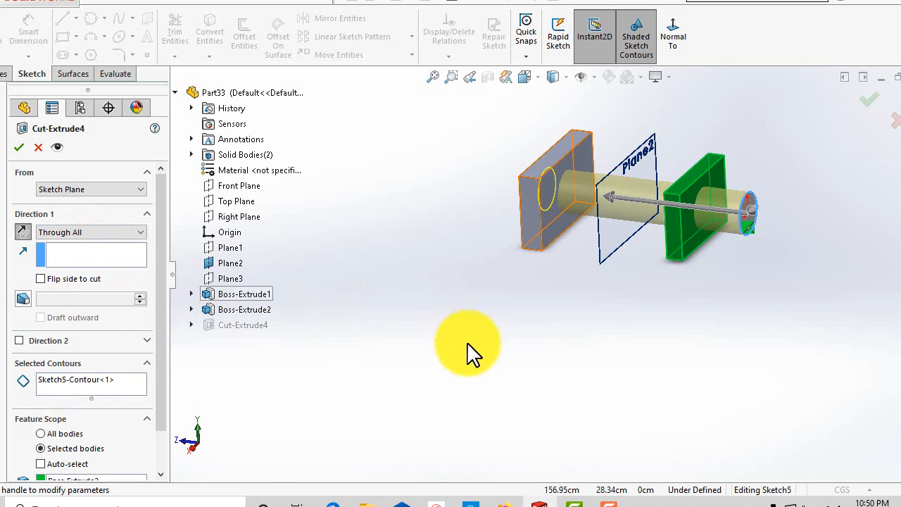
pyautogui.moveTo(467, 349); pyautogui.dragTo(529, 343, button='middle')
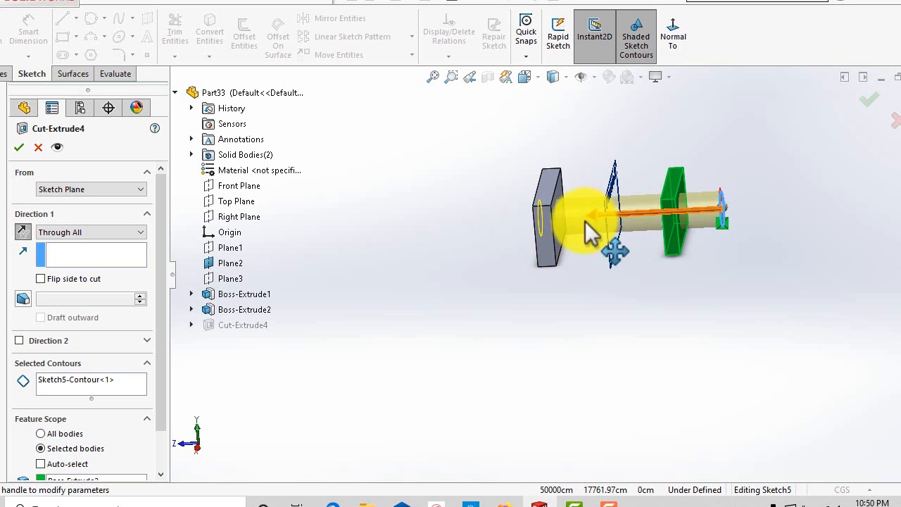
pyautogui.moveTo(473, 318); pyautogui.dragTo(460, 303, button='middle')
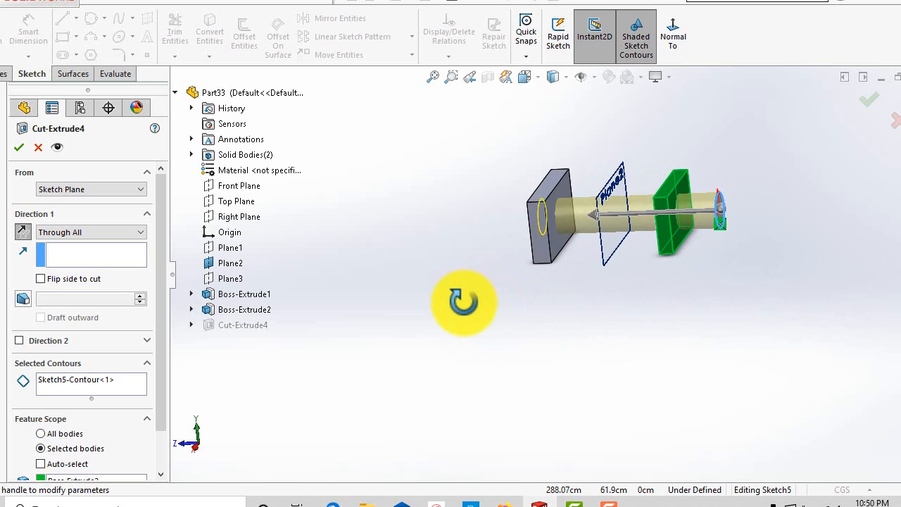
pyautogui.moveTo(727, 266); pyautogui.dragTo(702, 261, button='middle')
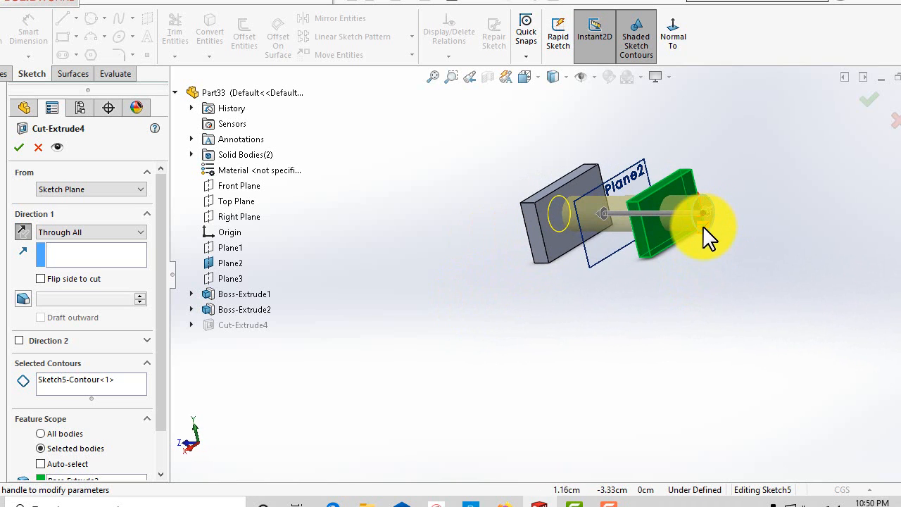
pyautogui.moveTo(708, 326); pyautogui.dragTo(739, 267, button='middle')
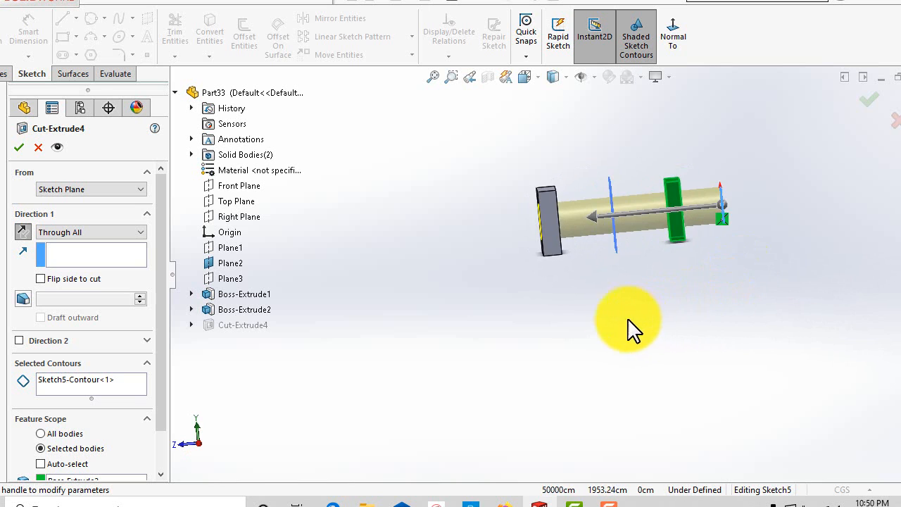
pyautogui.moveTo(631, 330); pyautogui.dragTo(618, 349, button='middle')
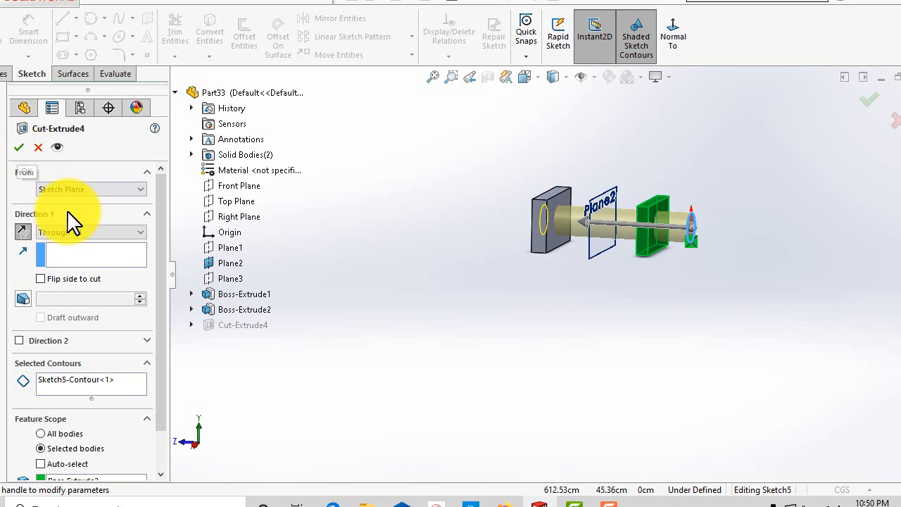
pyautogui.click(17, 147)
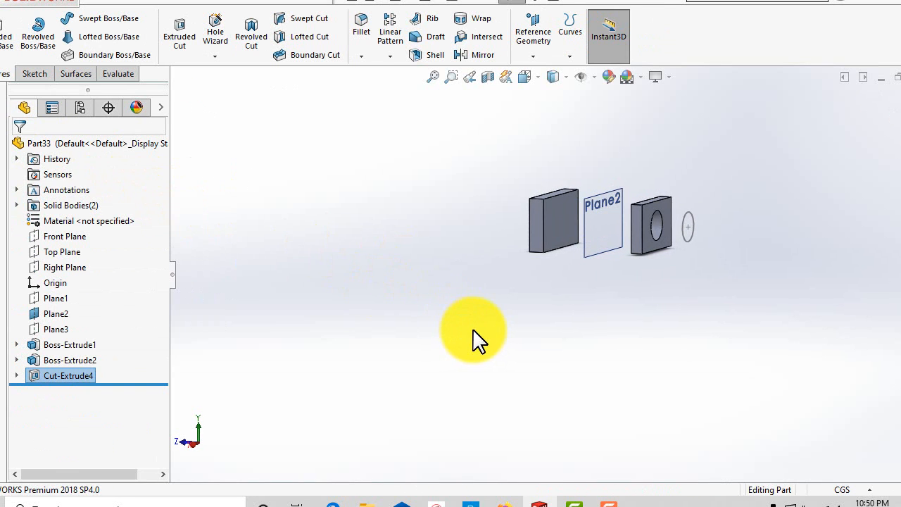
# Edit the cut feature again, set its feature scope to All bodies, and accept so the hole passes through both blocks.
pyautogui.rightClick(68, 374)
pyautogui.click(93, 199)
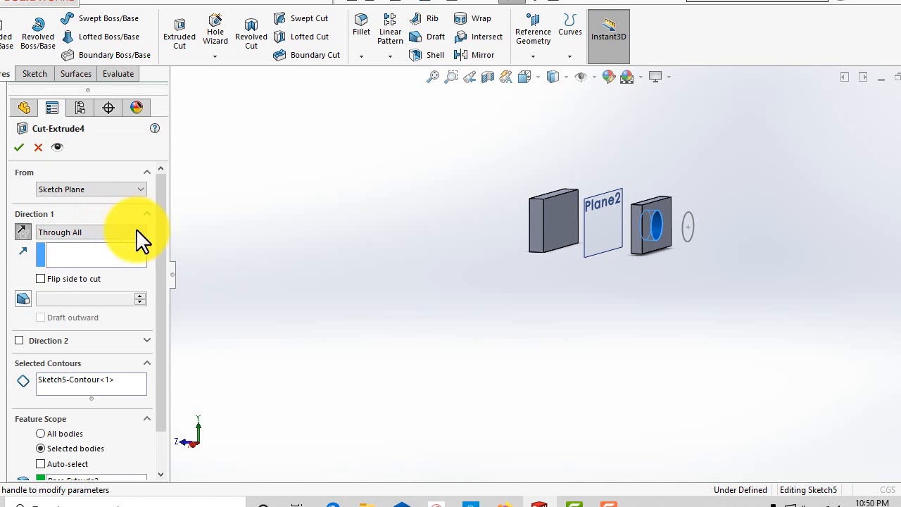
pyautogui.moveTo(162, 277); pyautogui.dragTo(180, 405)
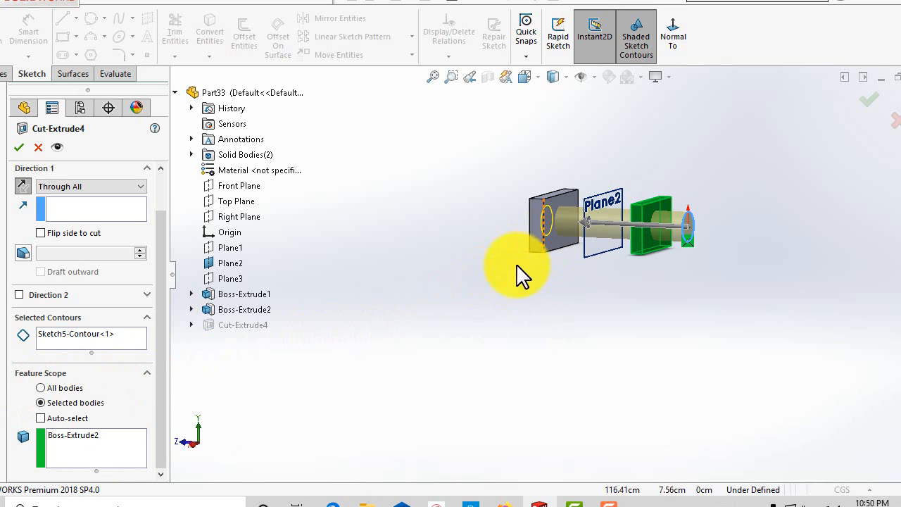
pyautogui.click(41, 387)
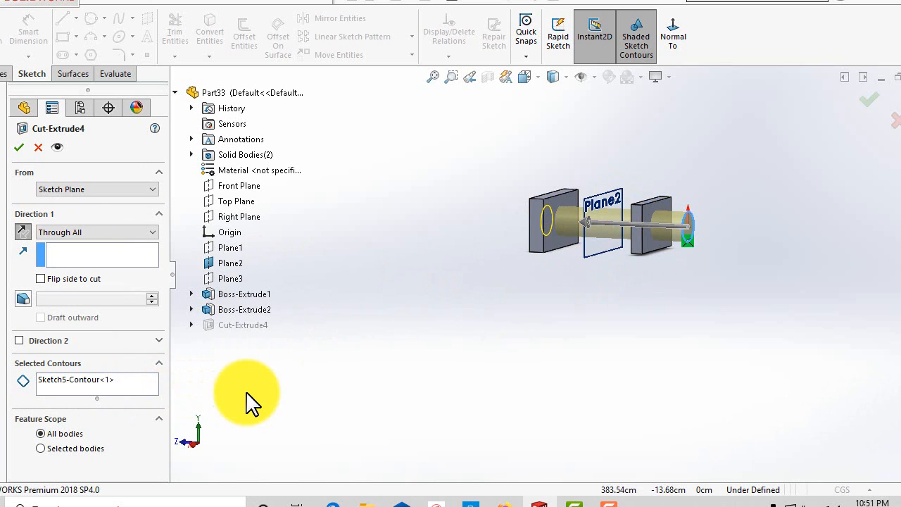
pyautogui.click(14, 146)
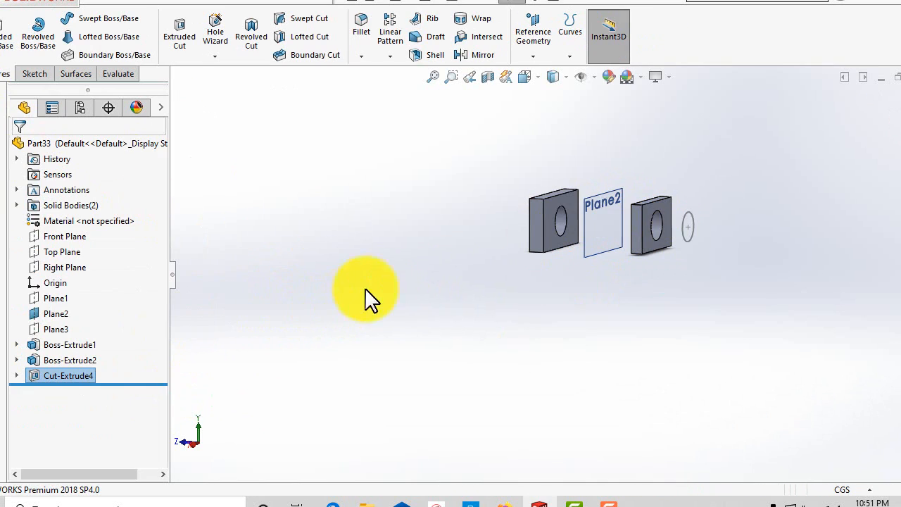
# Reopen the cut feature for editing and set its end condition to Through All - Both.
pyautogui.moveTo(416, 281); pyautogui.dragTo(159, 308, button='middle')
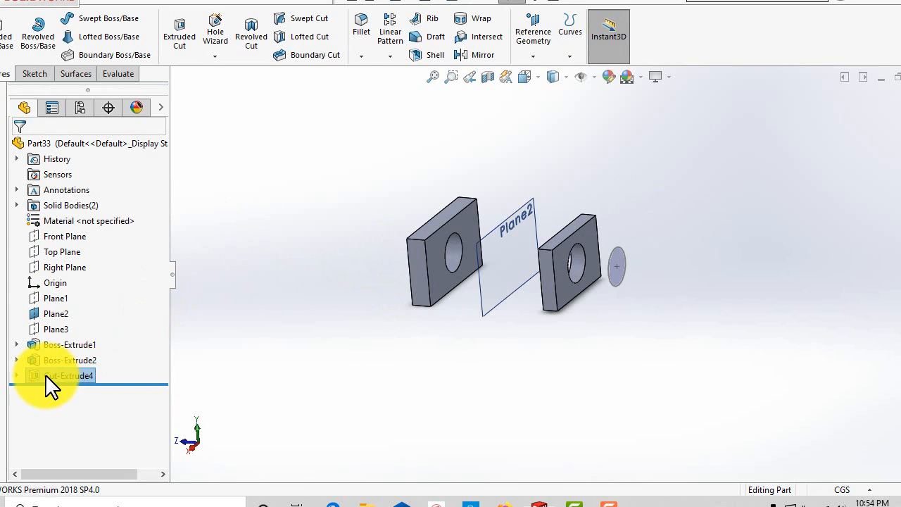
pyautogui.rightClick(44, 376)
pyautogui.click(65, 182)
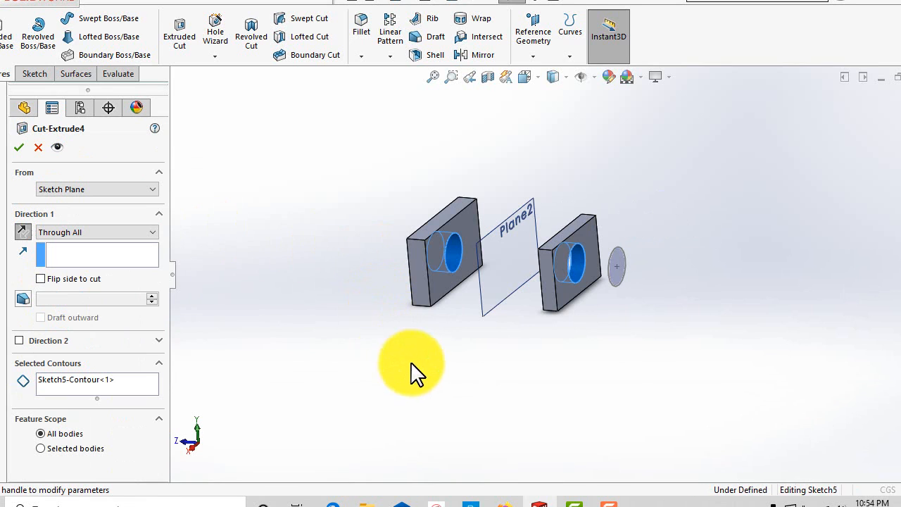
pyautogui.click(74, 233)
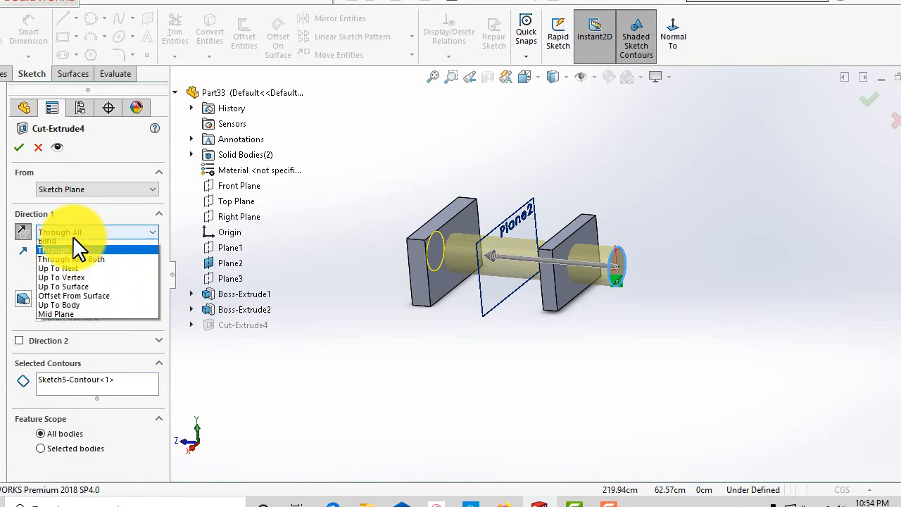
pyautogui.click(100, 265)
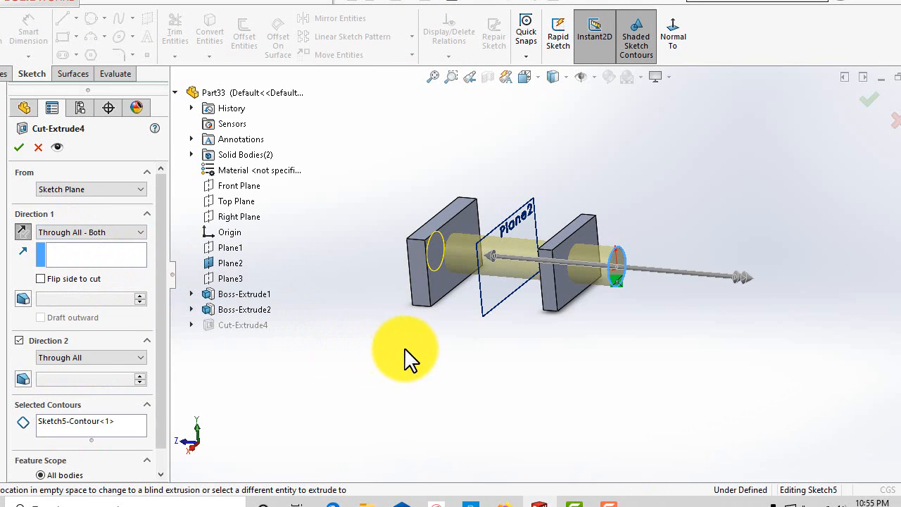
# Change the cut's Direction 1 end condition to Up To Next.
pyautogui.moveTo(402, 358); pyautogui.dragTo(420, 330, button='middle')
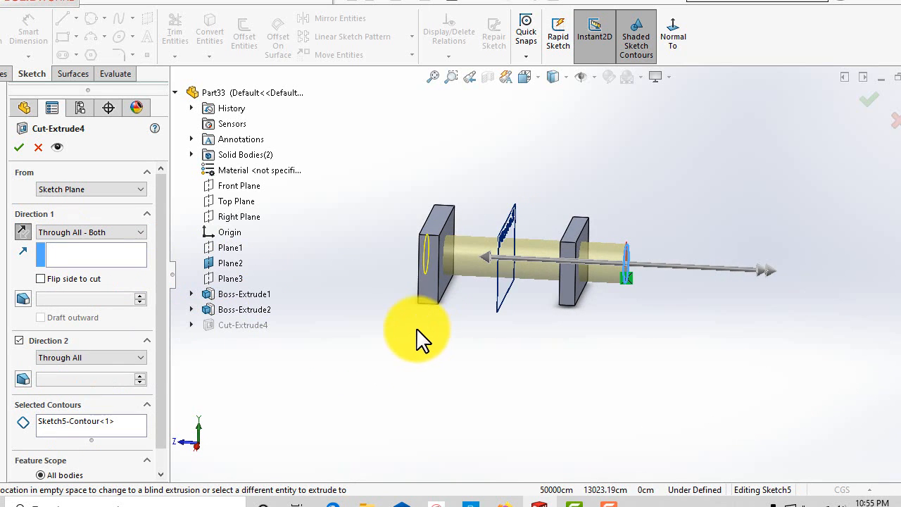
pyautogui.scroll(-1, 449, 358)
pyautogui.scroll(2, 443, 352)
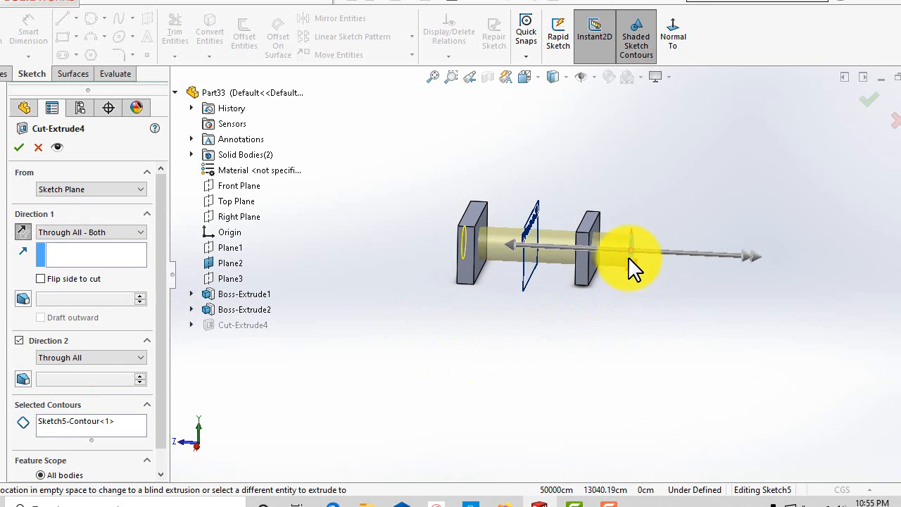
pyautogui.scroll(-1, 703, 337)
pyautogui.scroll(2, 665, 355)
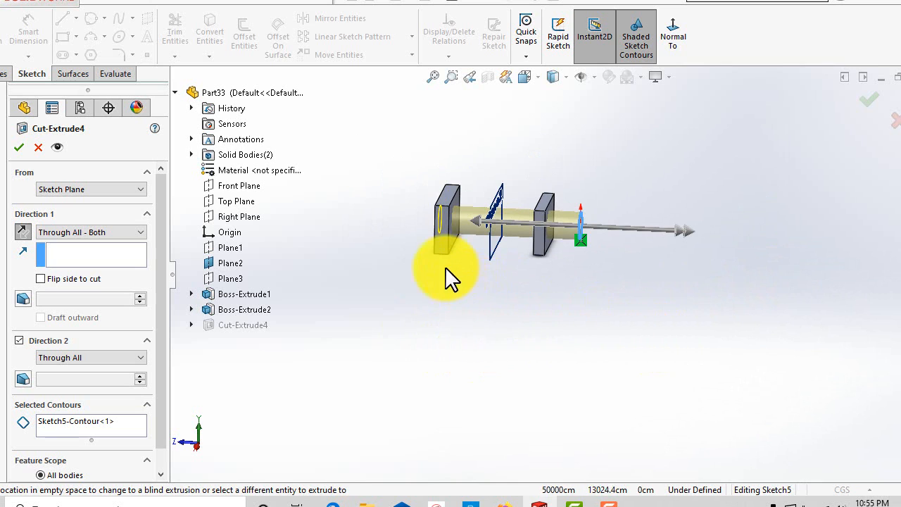
pyautogui.scroll(1, 509, 310)
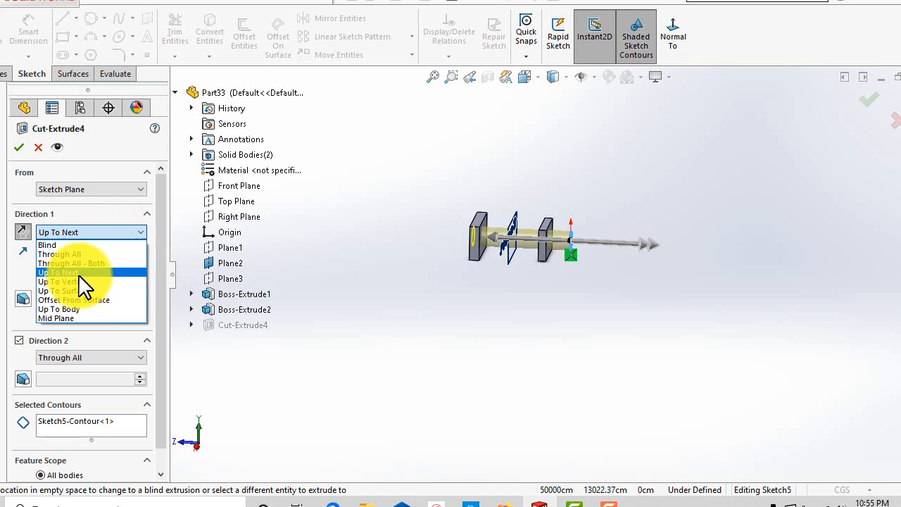
pyautogui.click(80, 273)
# Orbit and zoom around the preview to examine where the Up To Next cut stops between the blocks.
pyautogui.moveTo(619, 301); pyautogui.dragTo(509, 271, button='middle')
pyautogui.scroll(-5, 518, 261)
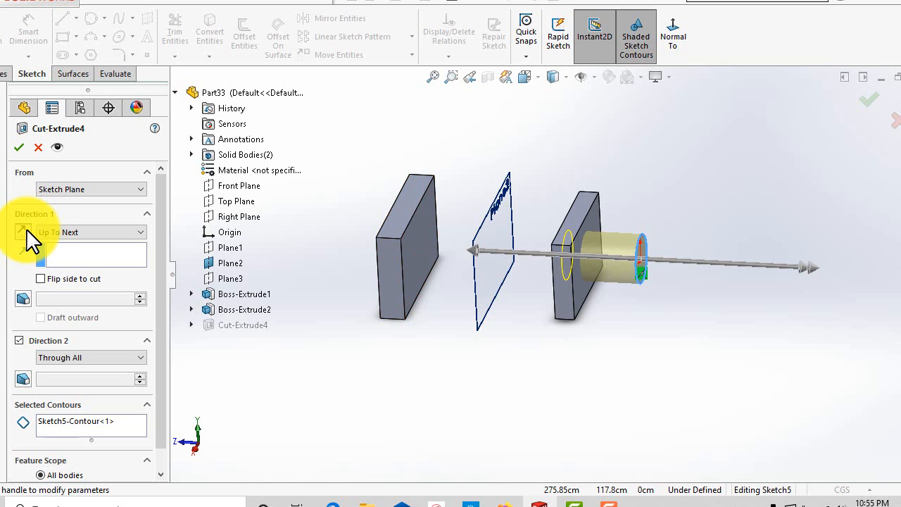
pyautogui.scroll(3, 515, 331)
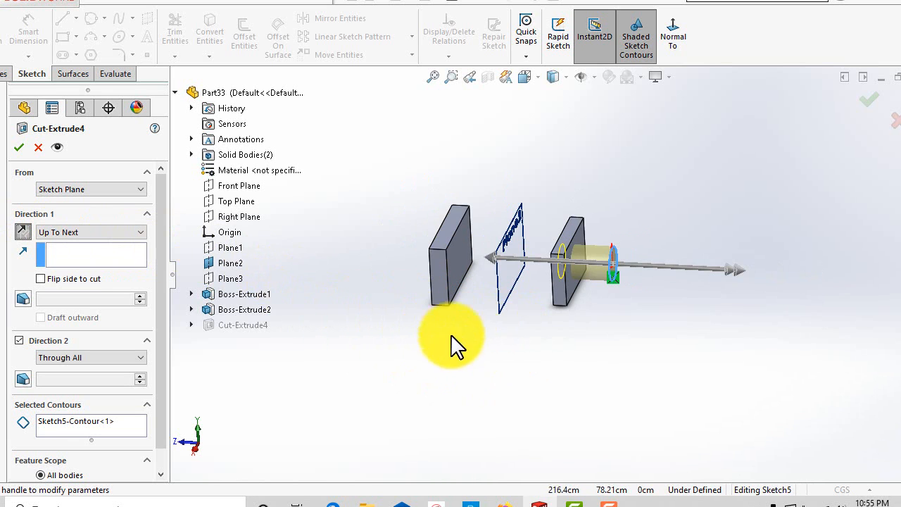
pyautogui.moveTo(455, 342); pyautogui.dragTo(502, 362, button='middle')
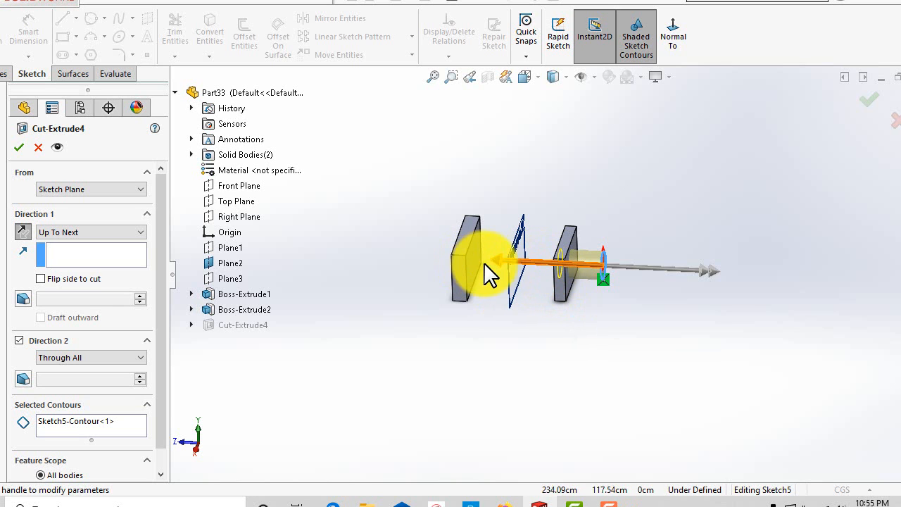
pyautogui.scroll(-2, 556, 345)
pyautogui.scroll(2, 542, 313)
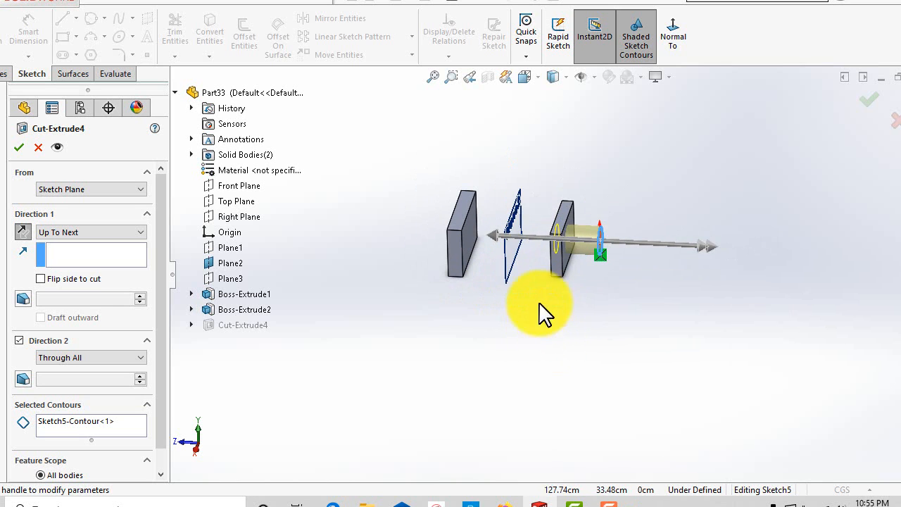
pyautogui.scroll(-3, 547, 254)
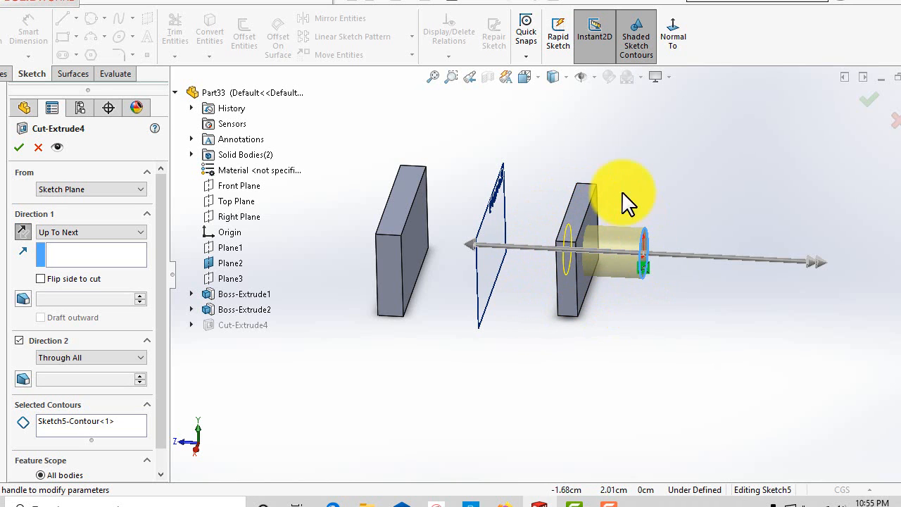
pyautogui.moveTo(433, 369)
pyautogui.mouseDown(button='middle')
pyautogui.moveTo(499, 362)
pyautogui.moveTo(447, 363)
pyautogui.mouseUp(button='middle')
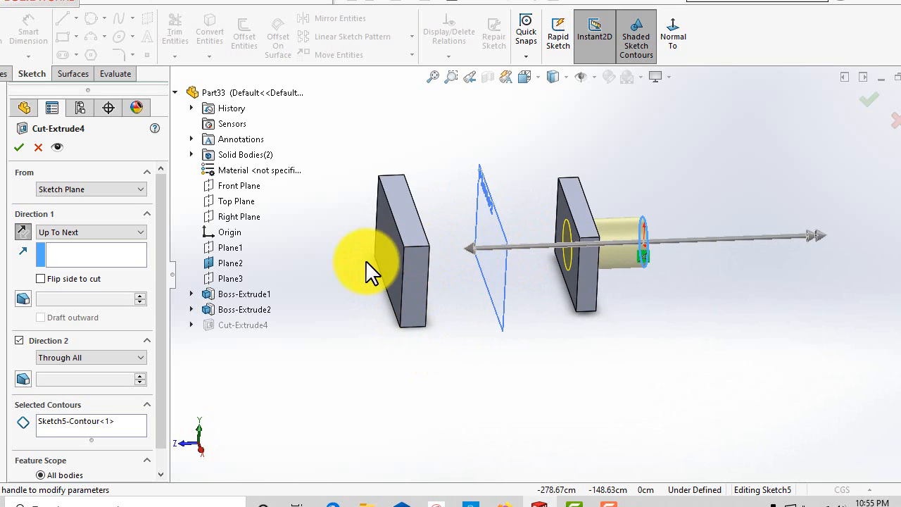
pyautogui.scroll(2, 463, 307)
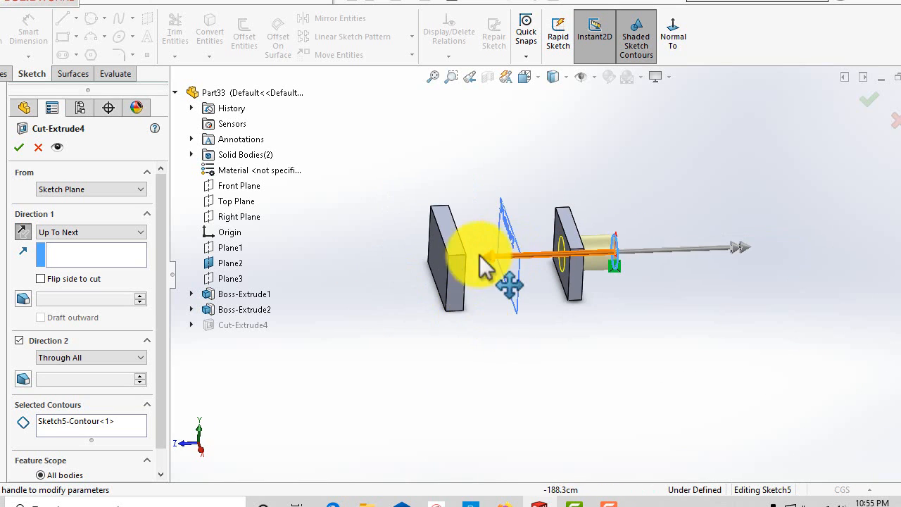
pyautogui.moveTo(489, 317); pyautogui.dragTo(533, 299, button='middle')
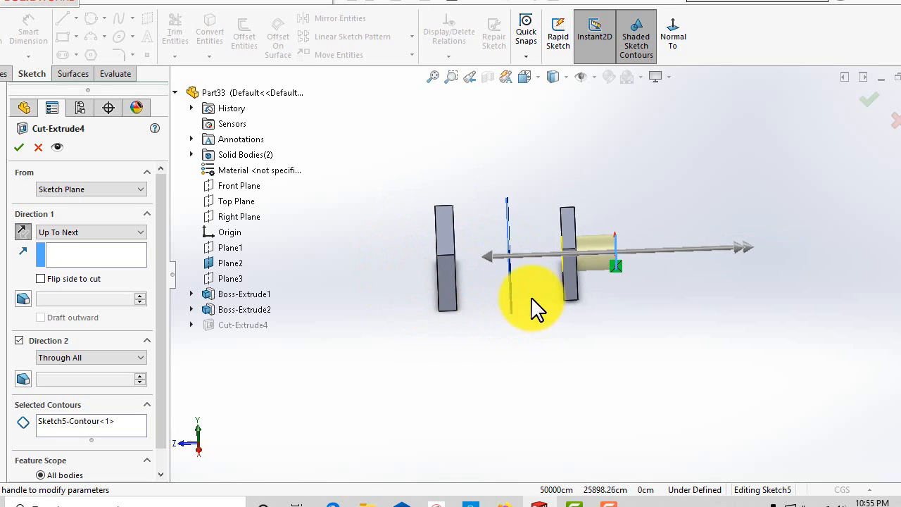
pyautogui.moveTo(576, 341); pyautogui.dragTo(547, 352, button='middle')
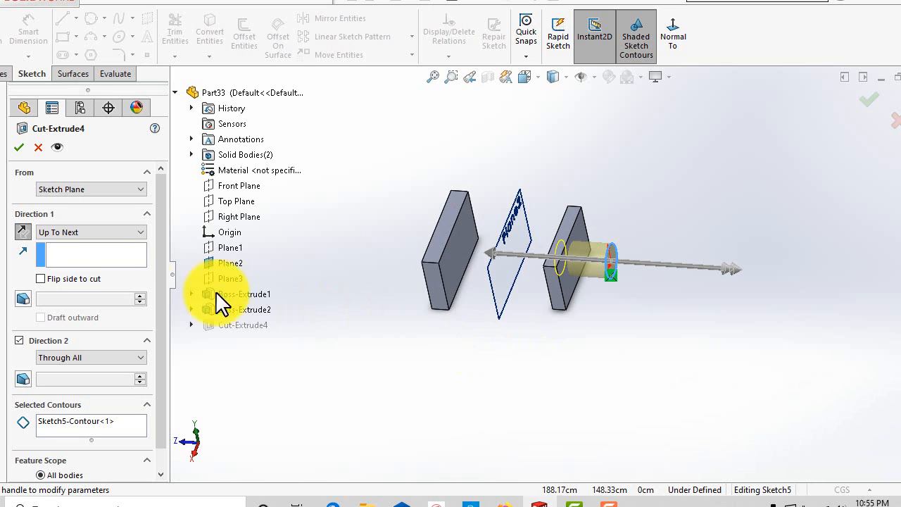
# Change the cut's Direction 1 end condition to Up To Vertex and select a vertex on the block nearest the sketch.
pyautogui.click(134, 233)
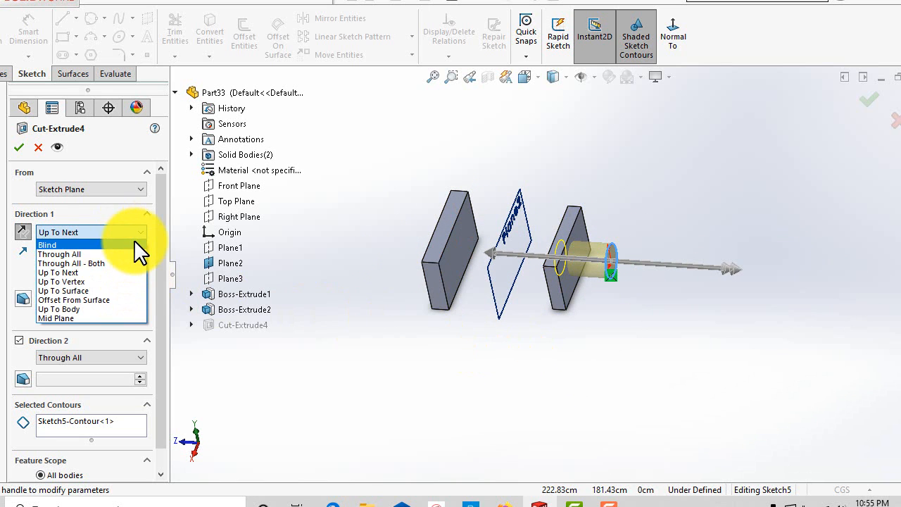
pyautogui.click(86, 280)
pyautogui.moveTo(497, 360)
pyautogui.mouseDown(button='middle')
pyautogui.moveTo(500, 293)
pyautogui.moveTo(480, 283)
pyautogui.moveTo(524, 343)
pyautogui.moveTo(493, 321)
pyautogui.moveTo(503, 364)
pyautogui.mouseUp(button='middle')
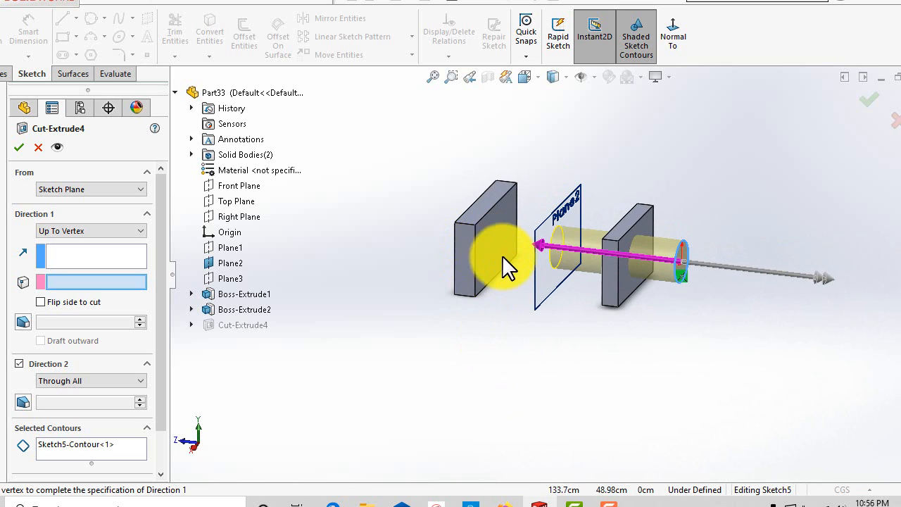
pyautogui.click(621, 246)
# Select a different vertex on the near block's front edge as the Up To Vertex limit.
pyautogui.moveTo(635, 383); pyautogui.dragTo(640, 414, button='middle')
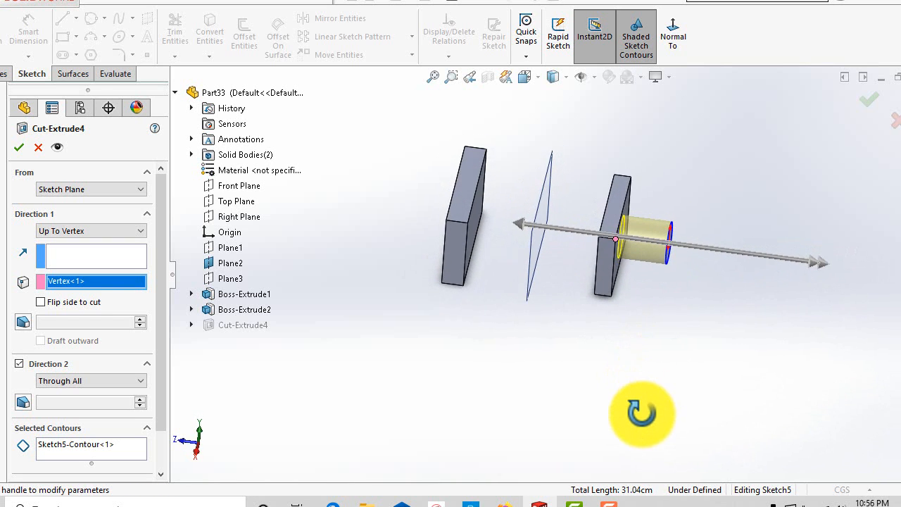
pyautogui.moveTo(639, 316); pyautogui.dragTo(610, 253, button='middle')
pyautogui.scroll(-3, 572, 274)
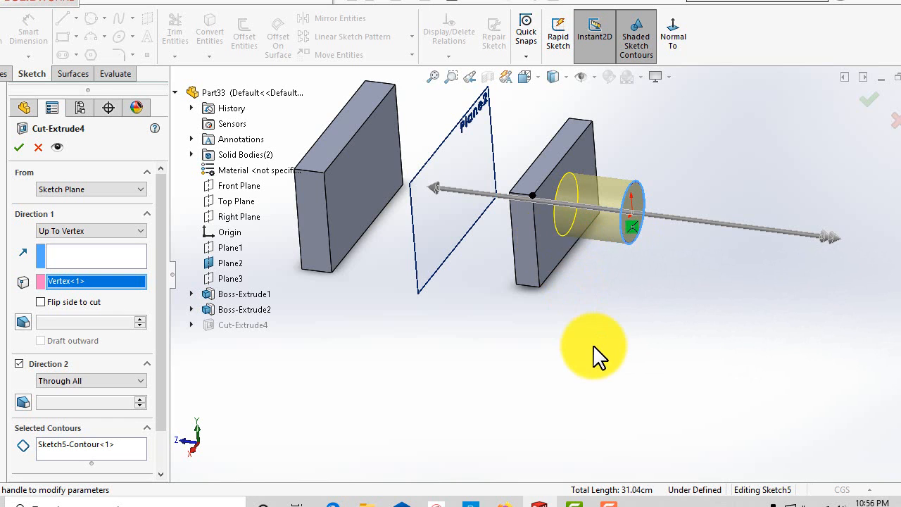
pyautogui.moveTo(593, 356); pyautogui.dragTo(544, 274, button='middle')
pyautogui.click(554, 206)
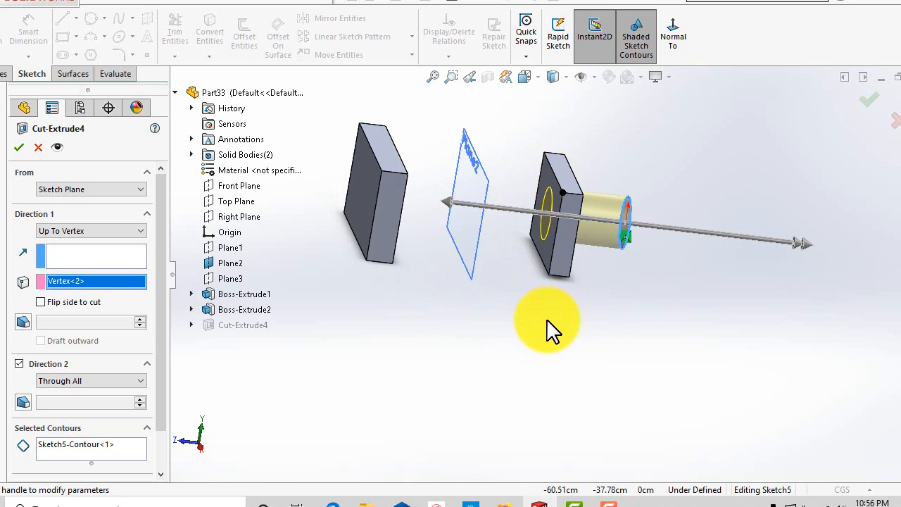
# Select a corner vertex of the farther block as the Up To Vertex limit.
pyautogui.moveTo(552, 330); pyautogui.dragTo(462, 288, button='middle')
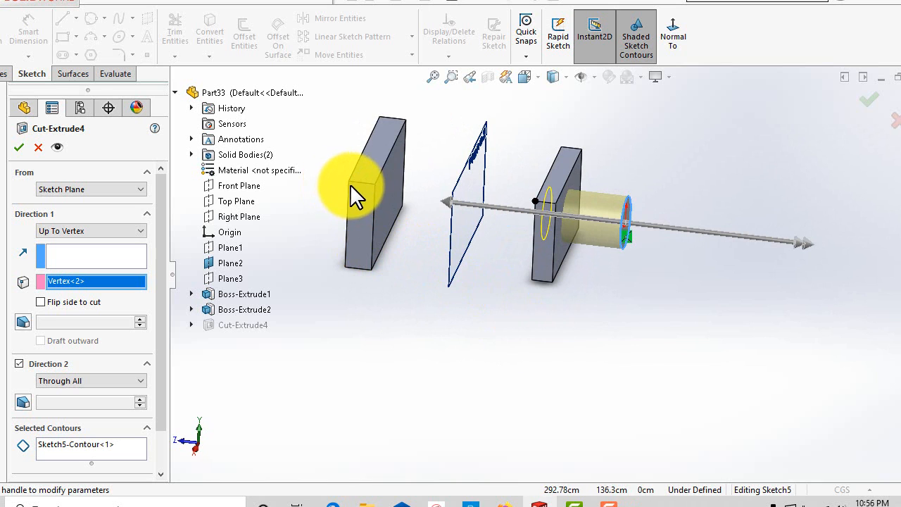
pyautogui.click(352, 186)
pyautogui.moveTo(443, 342); pyautogui.dragTo(422, 299, button='middle')
pyautogui.moveTo(557, 336); pyautogui.dragTo(501, 305, button='middle')
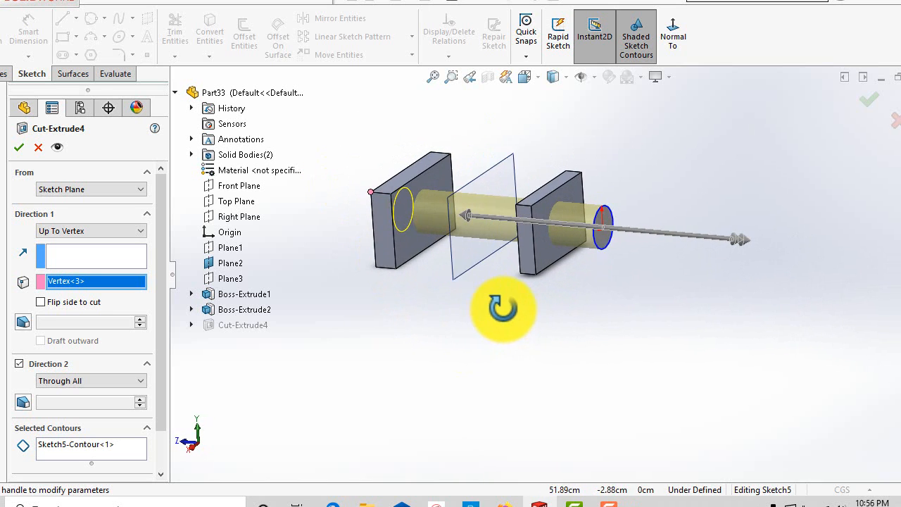
# Switch the Direction 1 end condition to Up To Surface and pick the facing faces of the blocks as the limit.
pyautogui.click(80, 280)
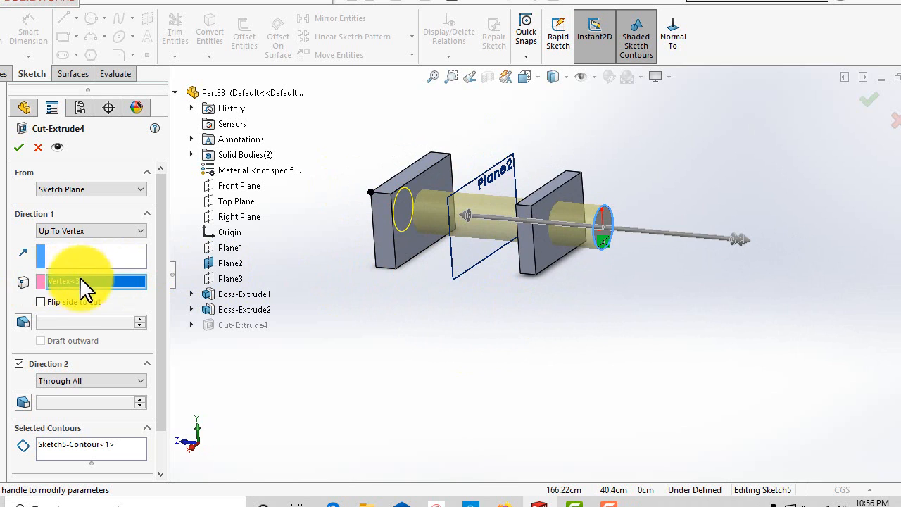
pyautogui.click(69, 230)
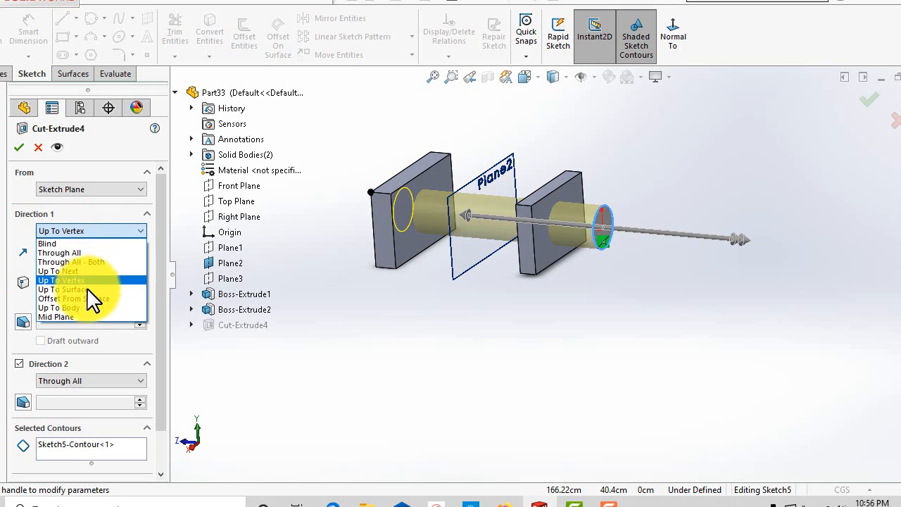
pyautogui.click(86, 289)
pyautogui.moveTo(450, 425); pyautogui.dragTo(569, 241, button='middle')
pyautogui.click(575, 236)
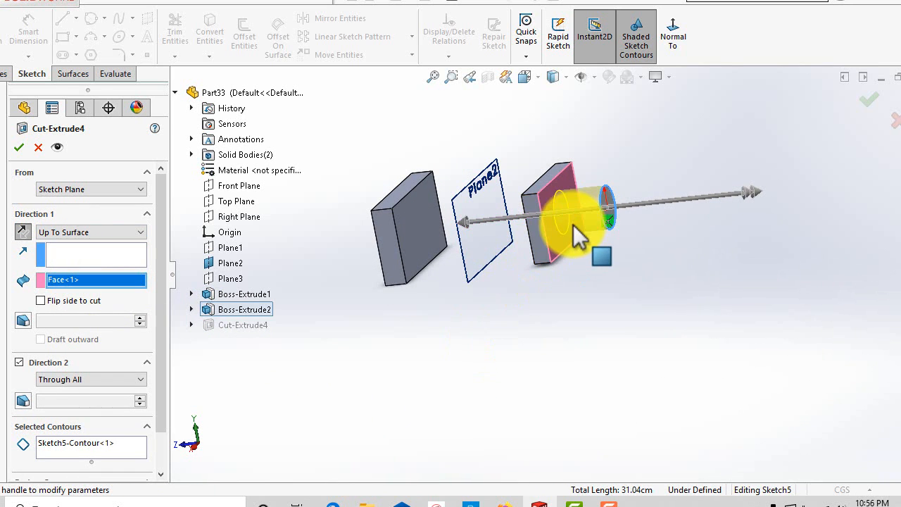
pyautogui.moveTo(545, 320); pyautogui.dragTo(373, 265, button='middle')
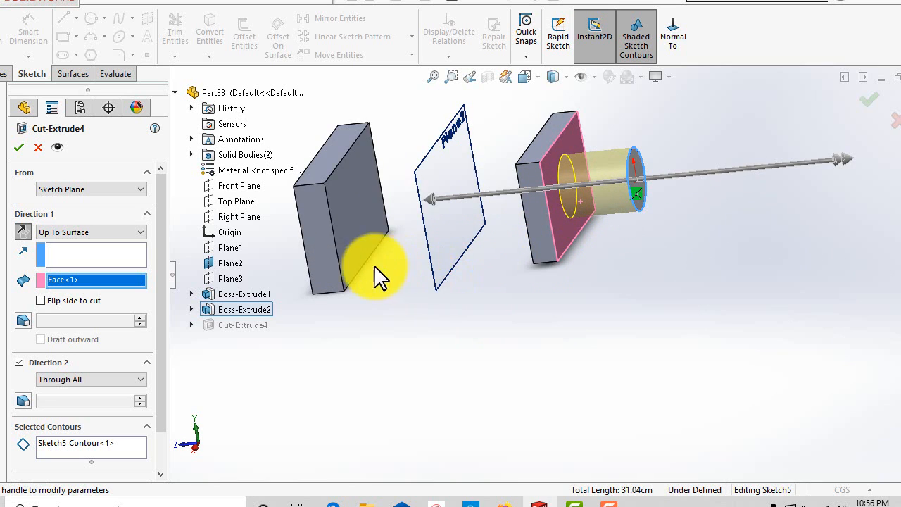
pyautogui.click(362, 224)
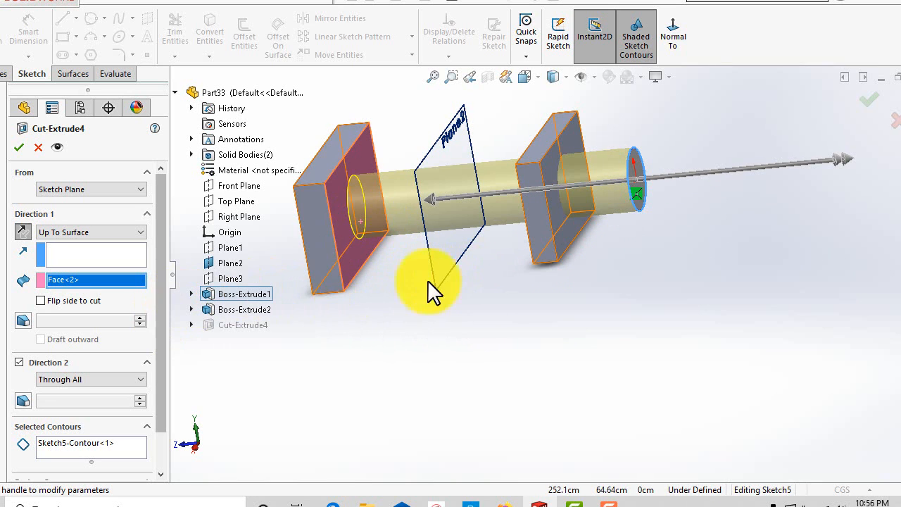
# Select Plane2 as the Up To Surface limit for the cut.
pyautogui.click(441, 295)
pyautogui.scroll(5, 483, 342)
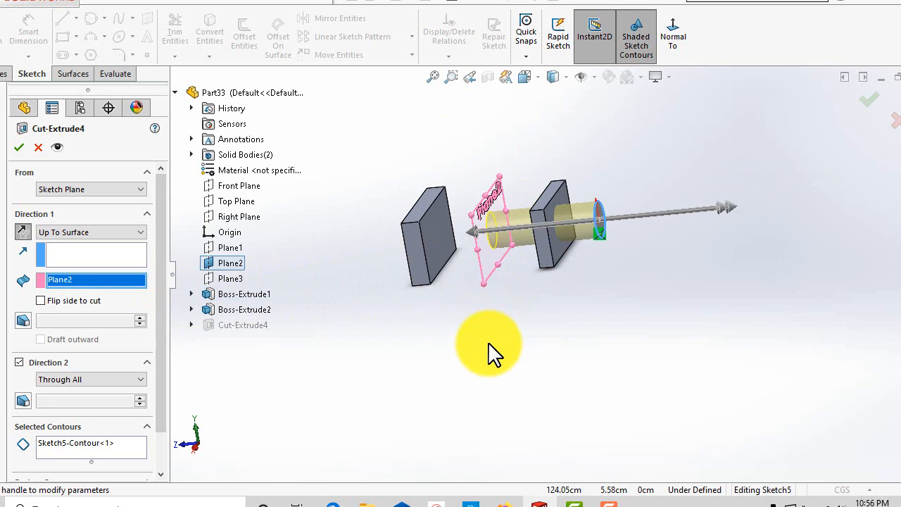
pyautogui.moveTo(546, 294)
pyautogui.mouseDown(button='middle')
pyautogui.moveTo(527, 258)
pyautogui.moveTo(527, 293)
pyautogui.moveTo(539, 287)
pyautogui.mouseUp(button='middle')
pyautogui.scroll(-4, 528, 264)
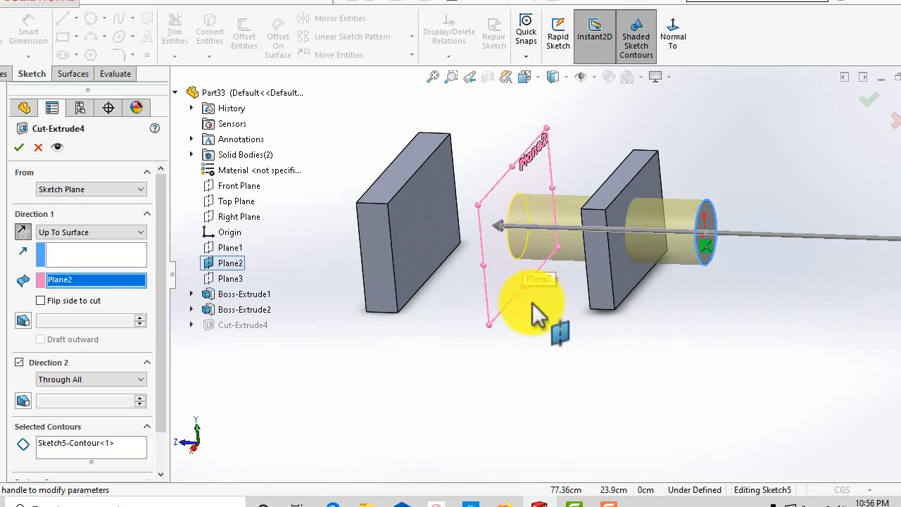
pyautogui.scroll(2, 539, 302)
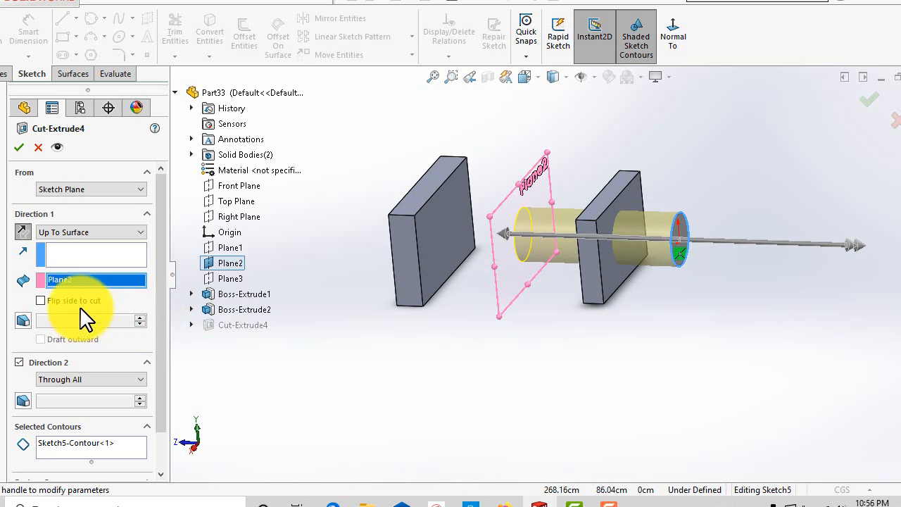
# Change the end condition to Offset From Surface and select the farther block's inner face as the reference.
pyautogui.click(107, 232)
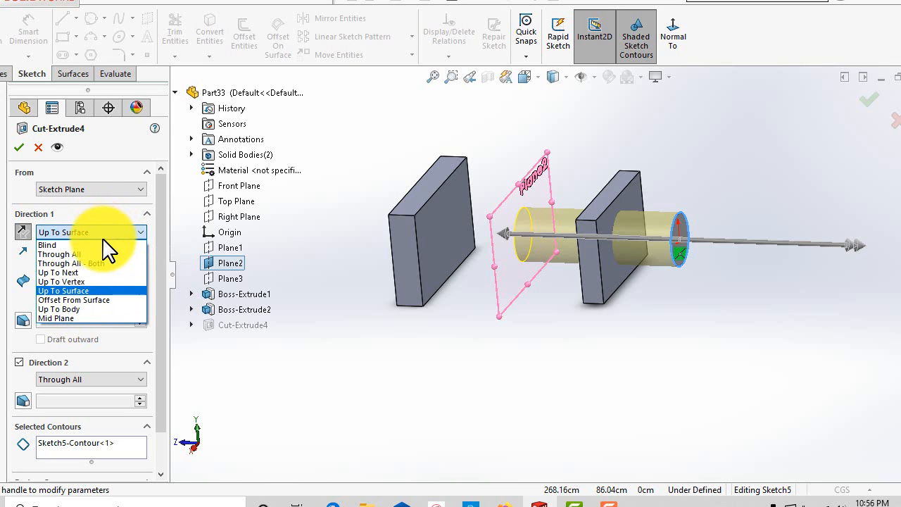
pyautogui.click(76, 301)
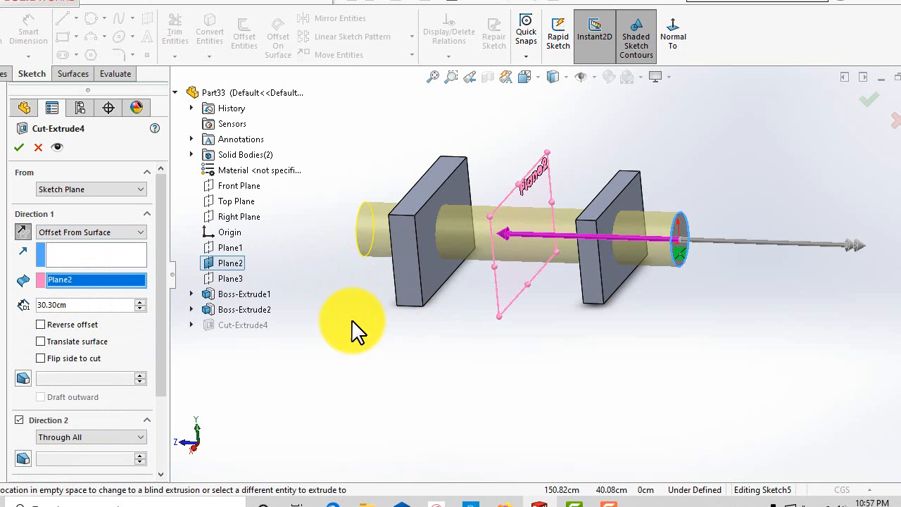
pyautogui.scroll(2, 352, 321)
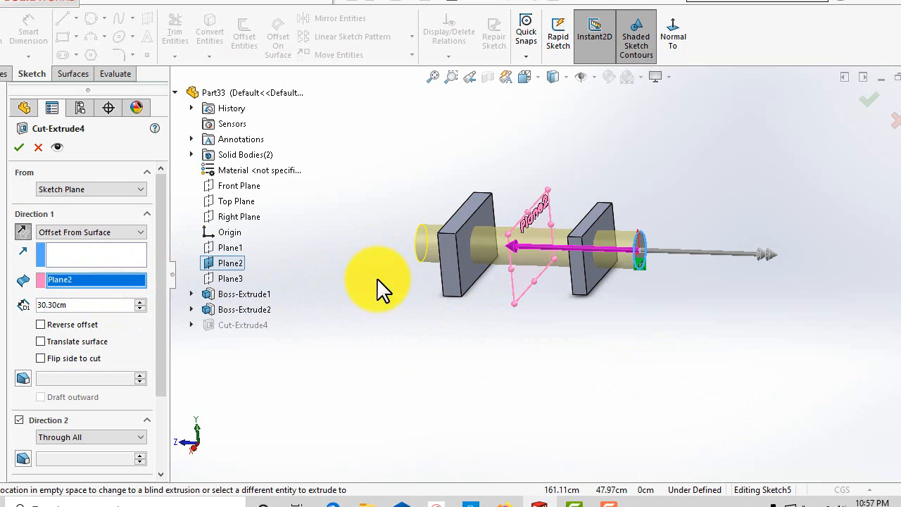
pyautogui.click(475, 282)
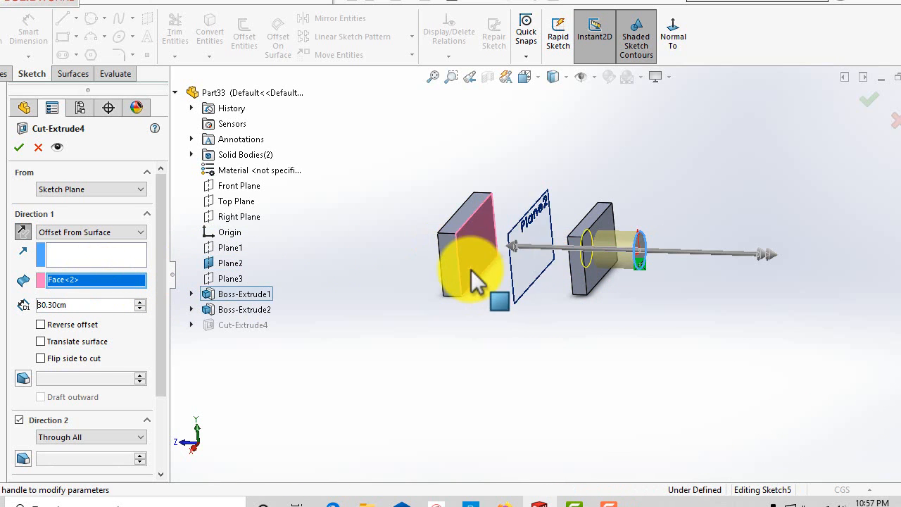
# Set the offset distance from the selected face to 10 cm.
pyautogui.moveTo(497, 352)
pyautogui.mouseDown(button='middle')
pyautogui.moveTo(515, 310)
pyautogui.moveTo(483, 351)
pyautogui.mouseUp(button='middle')
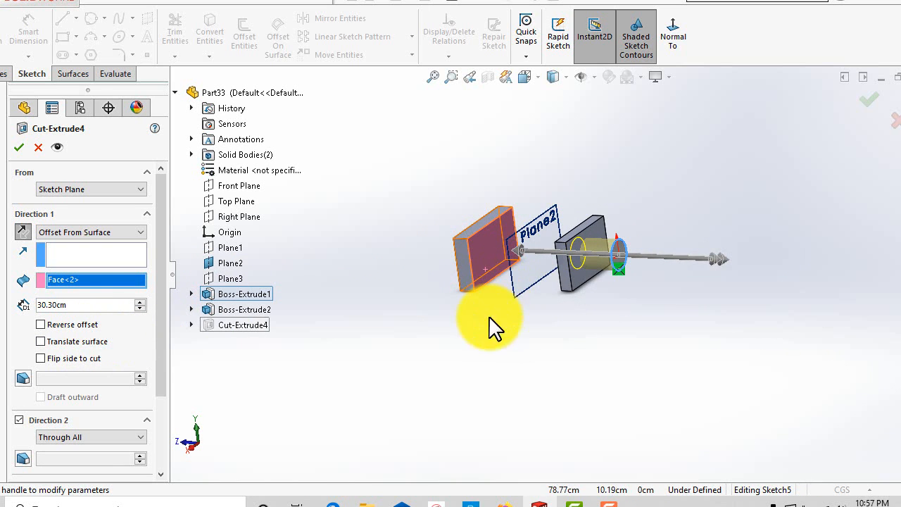
pyautogui.moveTo(491, 318); pyautogui.dragTo(502, 344, button='middle')
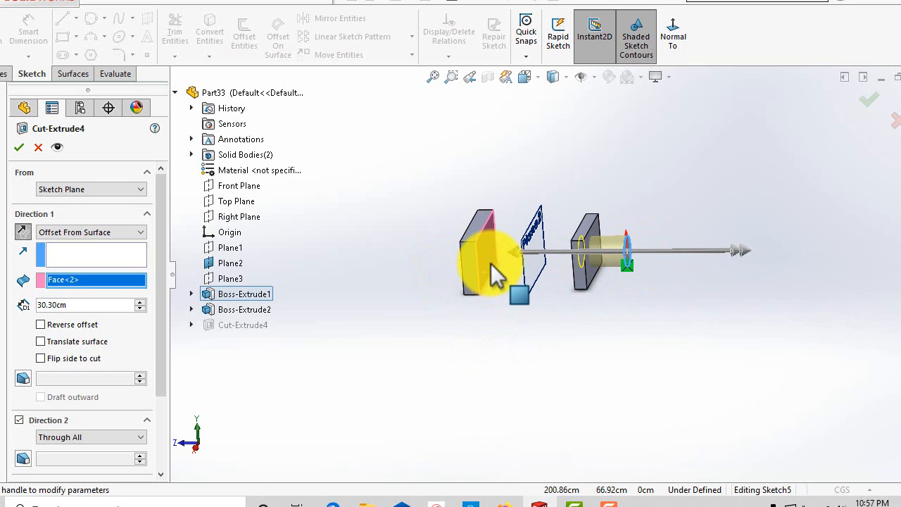
pyautogui.moveTo(500, 290); pyautogui.dragTo(508, 306, button='middle')
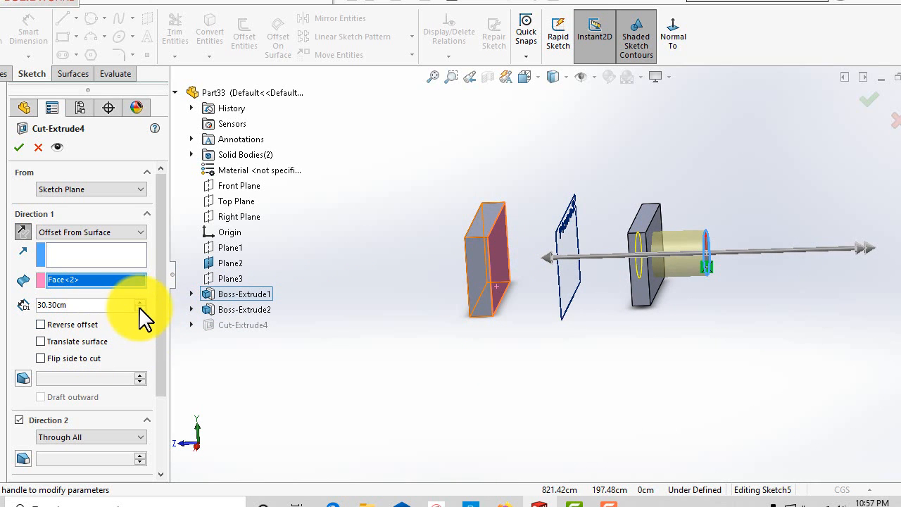
pyautogui.click(93, 304)
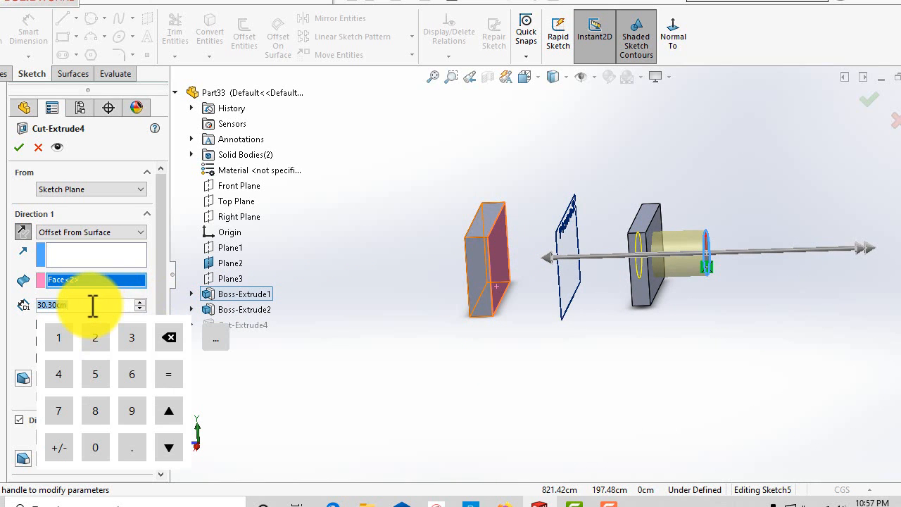
pyautogui.write('10')
pyautogui.press('Return')
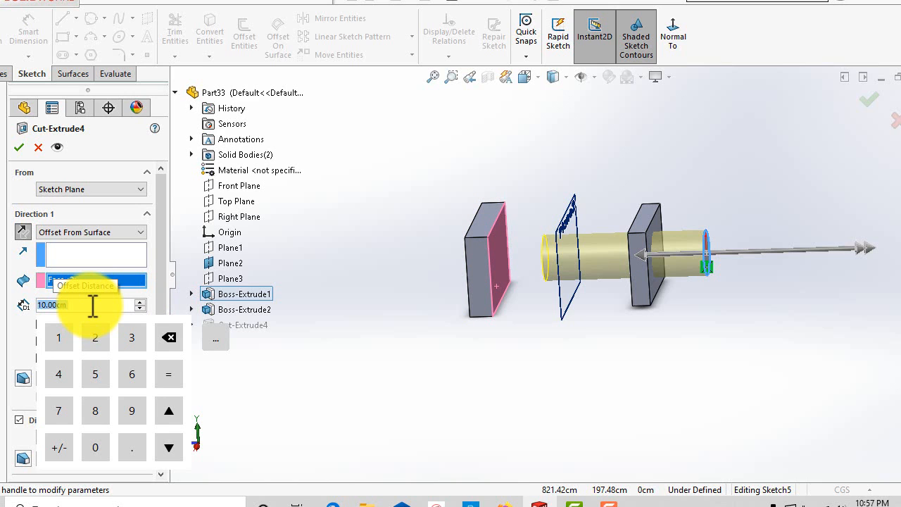
# Set the offset distance from the selected face to 2 cm.
pyautogui.press('BackSpace')
pyautogui.write('2')
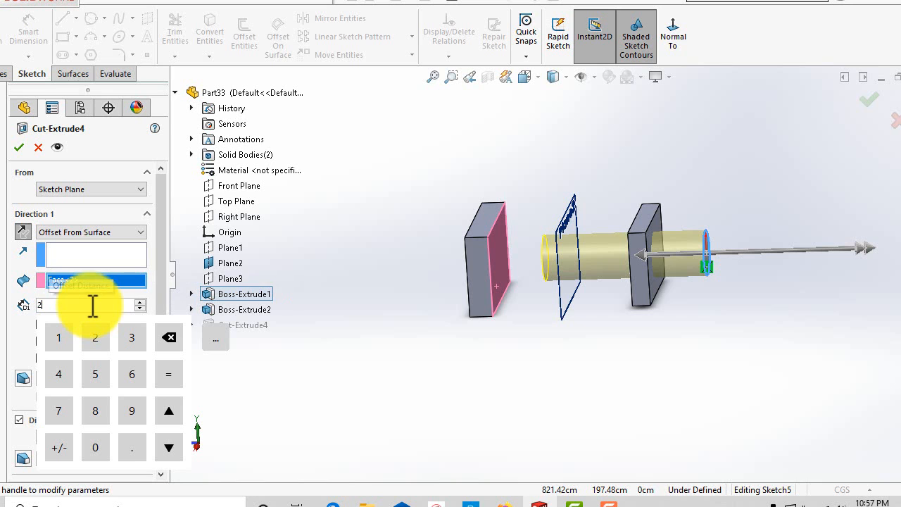
pyautogui.press('Return')
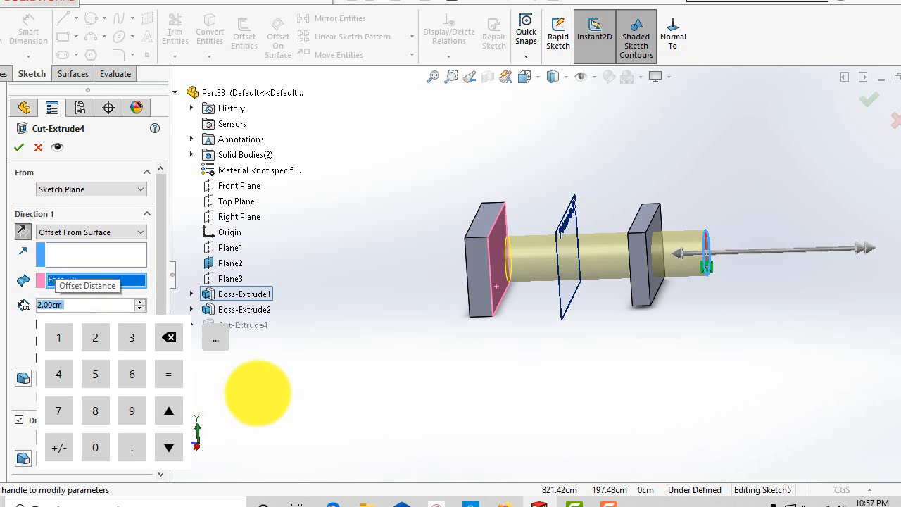
pyautogui.press('super')
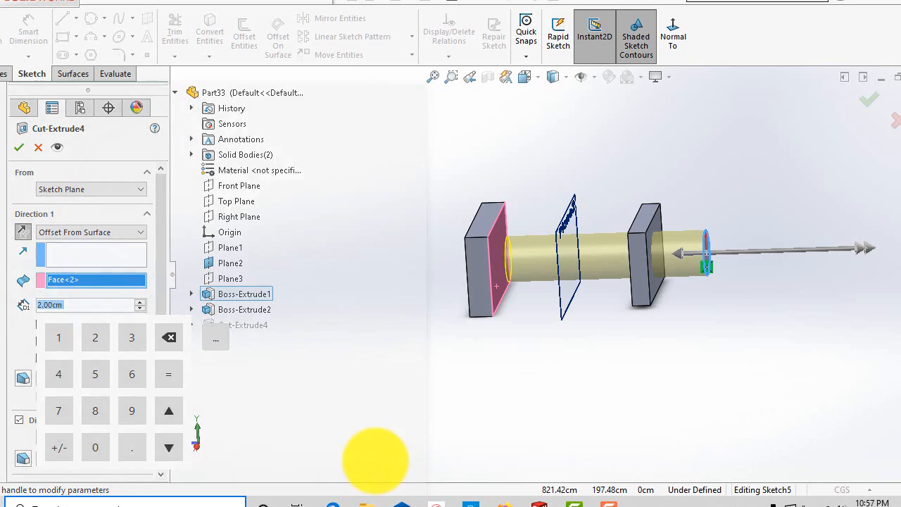
pyautogui.click(887, 357)
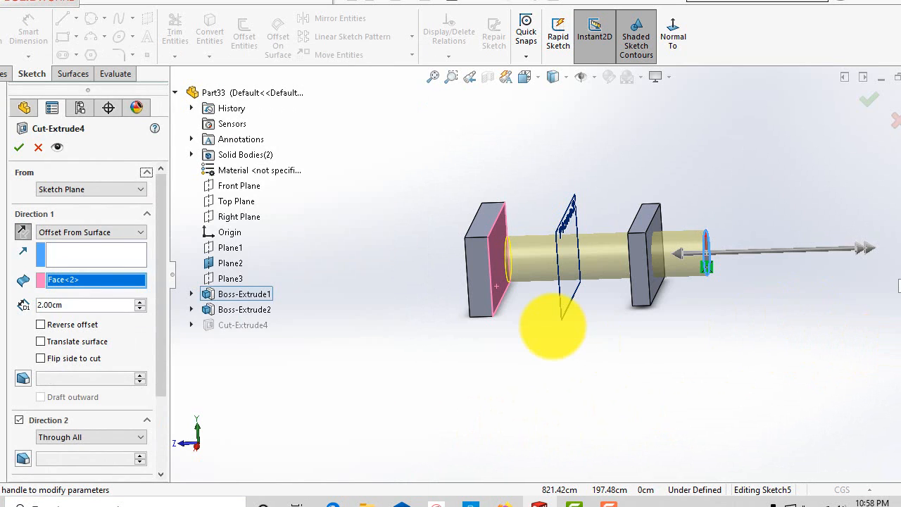
pyautogui.press('super')
# Orbit and zoom around the preview to examine the gap between the cut's end and the farther block's face.
pyautogui.click(525, 196)
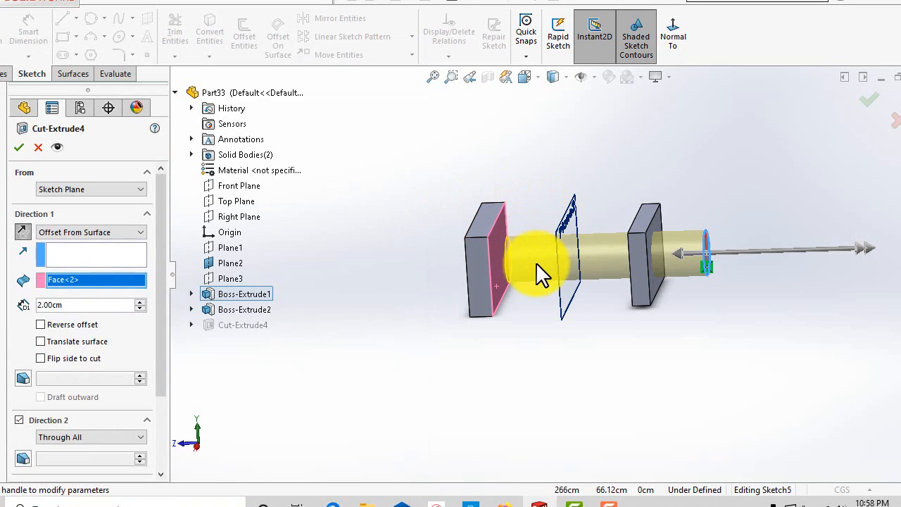
pyautogui.moveTo(539, 268); pyautogui.dragTo(548, 235, button='middle')
pyautogui.scroll(3, 529, 345)
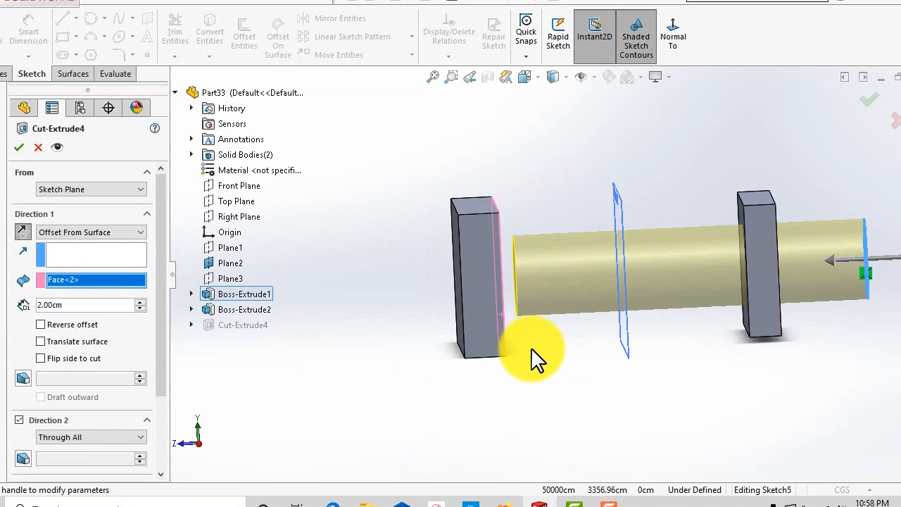
pyautogui.moveTo(529, 345); pyautogui.dragTo(558, 344, button='middle')
pyautogui.scroll(2, 549, 342)
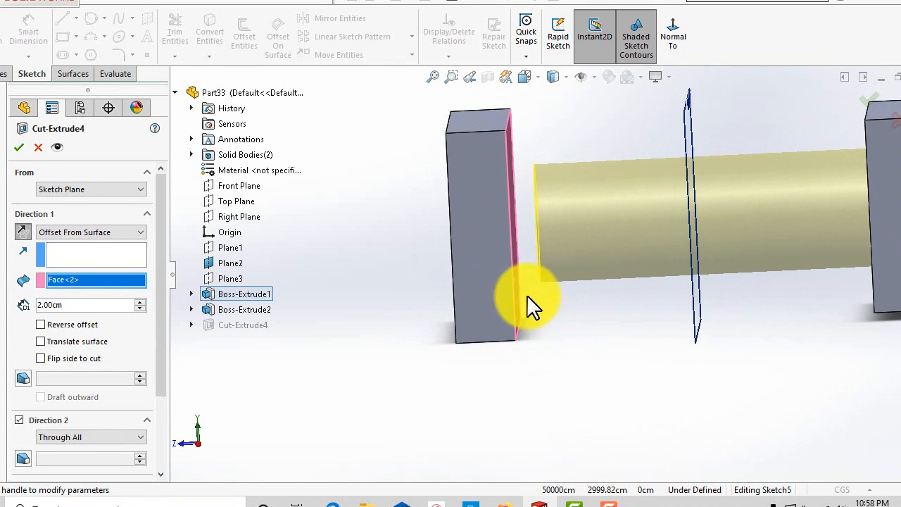
pyautogui.moveTo(547, 312); pyautogui.dragTo(503, 285, button='middle')
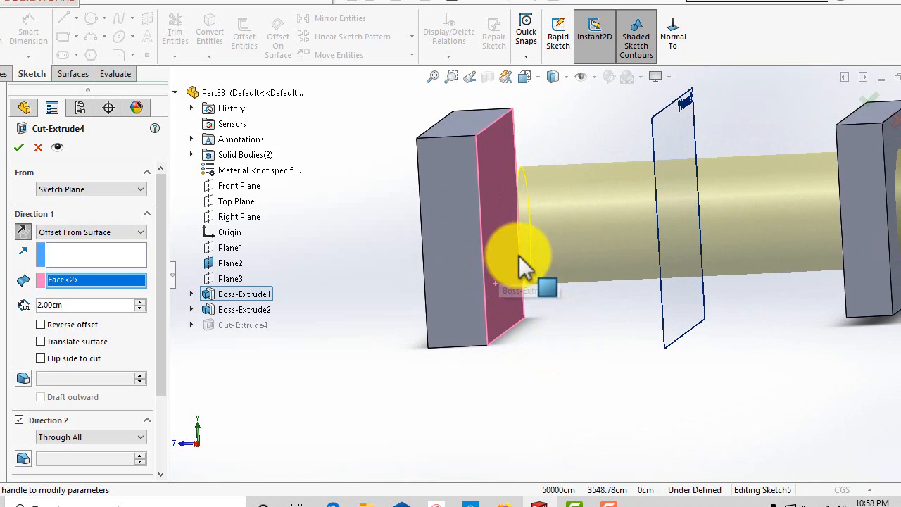
pyautogui.scroll(-2, 555, 330)
pyautogui.moveTo(553, 322); pyautogui.dragTo(543, 321, button='middle')
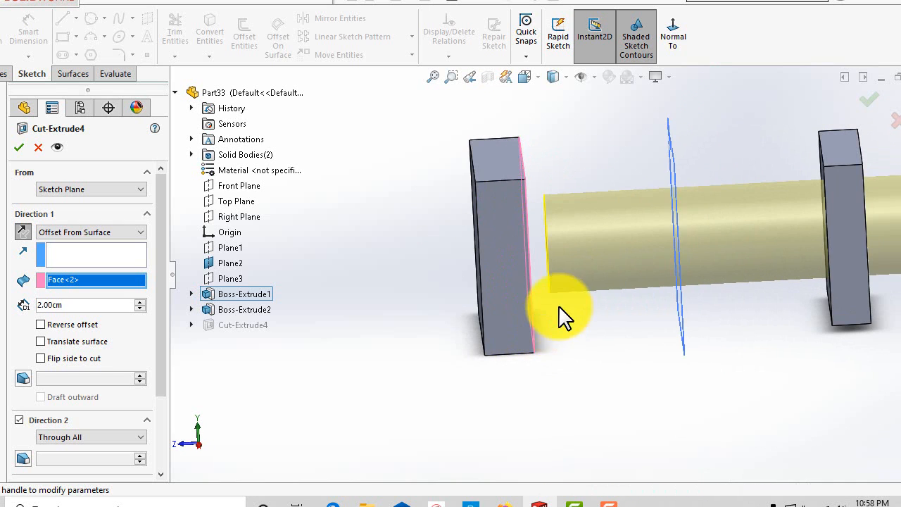
pyautogui.scroll(-1, 556, 391)
pyautogui.scroll(-1, 556, 390)
pyautogui.moveTo(543, 372); pyautogui.dragTo(533, 378, button='middle')
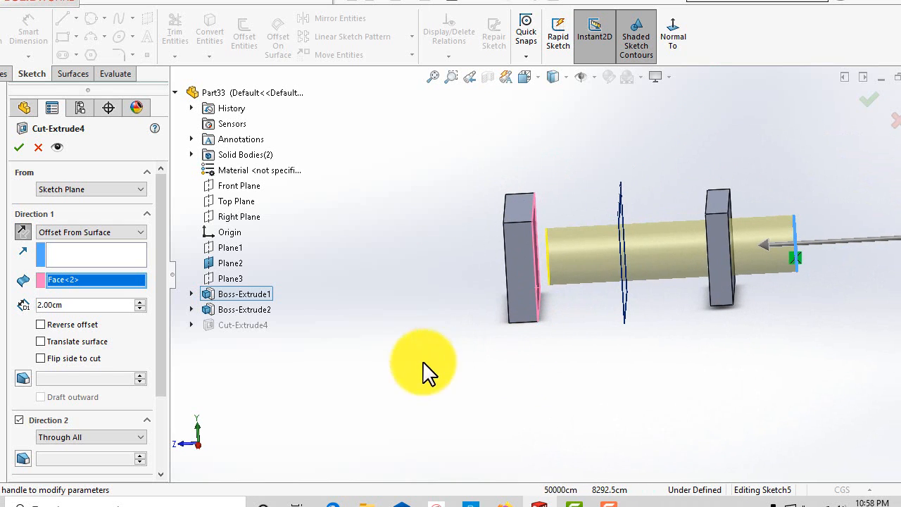
# Toggle the Reverse offset option for the Offset From Surface cut.
pyautogui.click(40, 324)
pyautogui.moveTo(321, 368); pyautogui.dragTo(320, 345, button='middle')
pyautogui.scroll(-1, 259, 358)
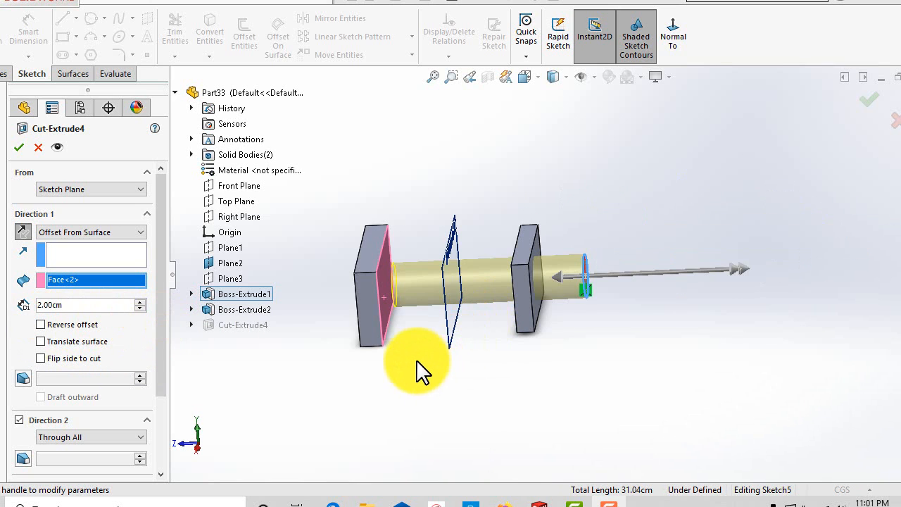
# Change the cut's Direction 1 end condition to Up To Body.
pyautogui.scroll(-2, 416, 360)
pyautogui.scroll(1, 410, 343)
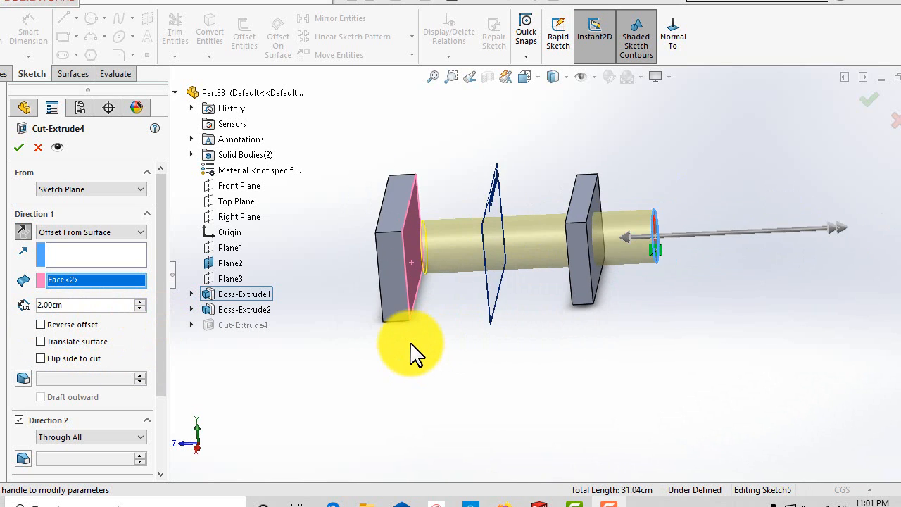
pyautogui.scroll(2, 412, 352)
pyautogui.moveTo(412, 351); pyautogui.dragTo(393, 328, button='middle')
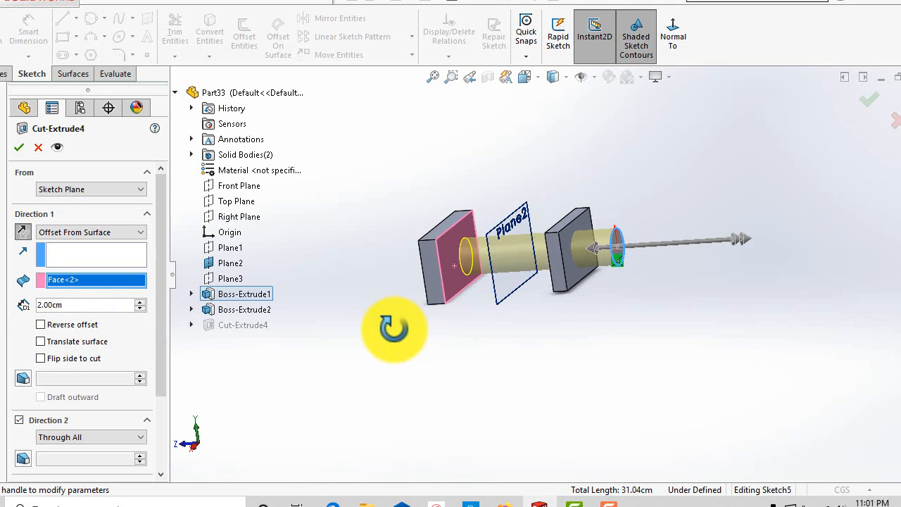
pyautogui.click(106, 231)
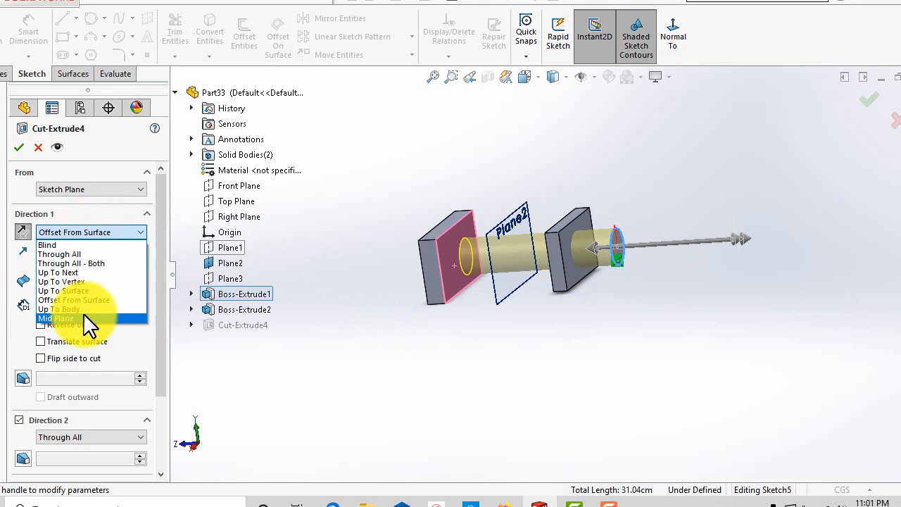
pyautogui.click(83, 312)
# Select the nearer block as the body the cut extends up to.
pyautogui.moveTo(402, 357); pyautogui.dragTo(467, 326, button='middle')
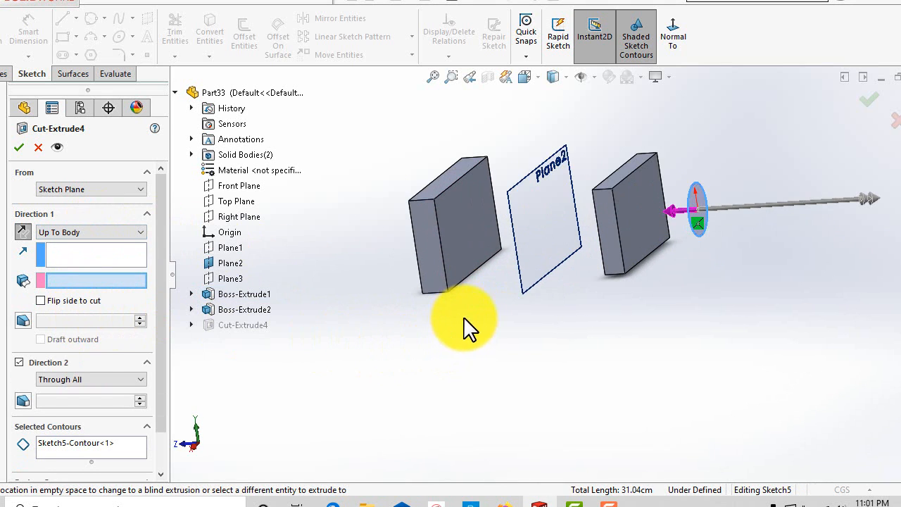
pyautogui.moveTo(513, 342); pyautogui.dragTo(539, 354, button='middle')
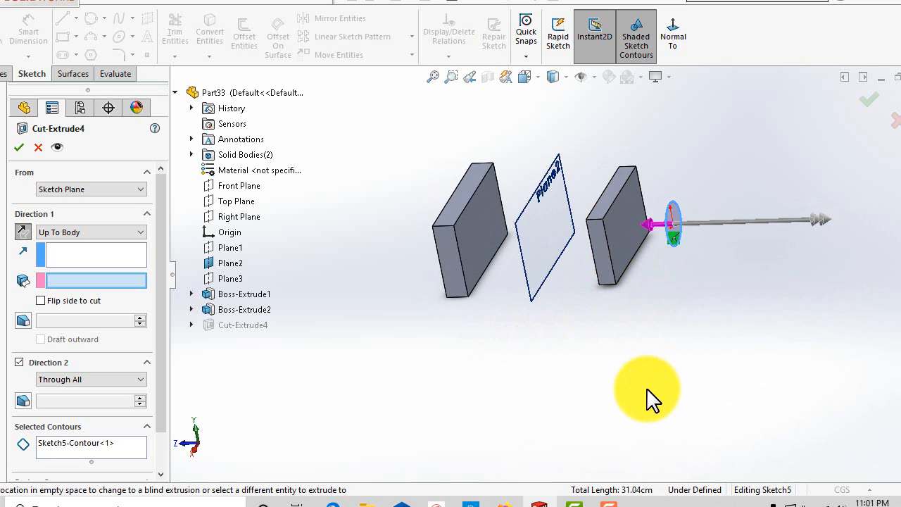
pyautogui.moveTo(662, 287); pyautogui.dragTo(660, 265, button='middle')
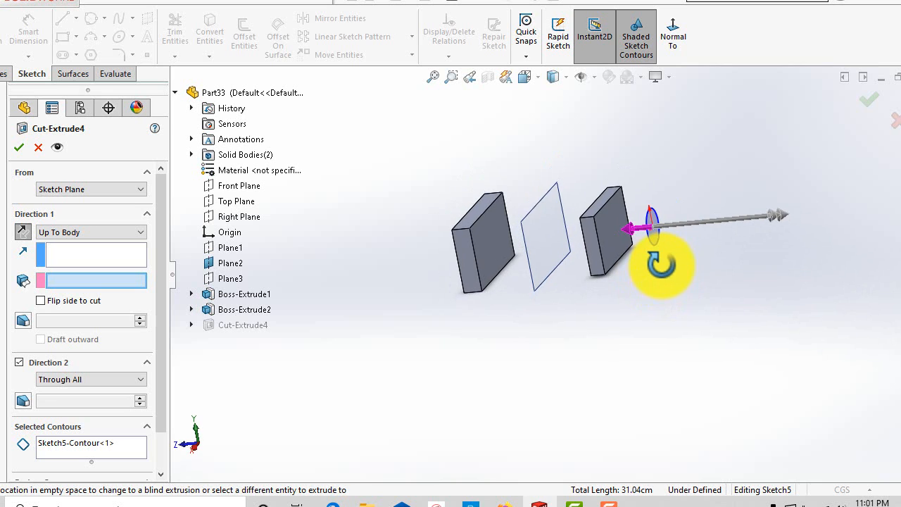
pyautogui.click(613, 262)
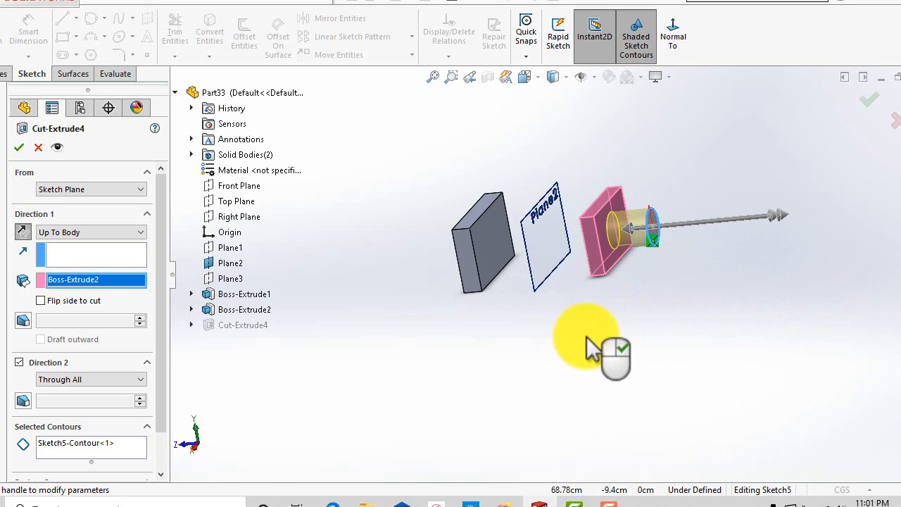
# Select the farther block instead as the body to cut up to.
pyautogui.scroll(-5, 589, 251)
pyautogui.moveTo(663, 329); pyautogui.dragTo(661, 348, button='middle')
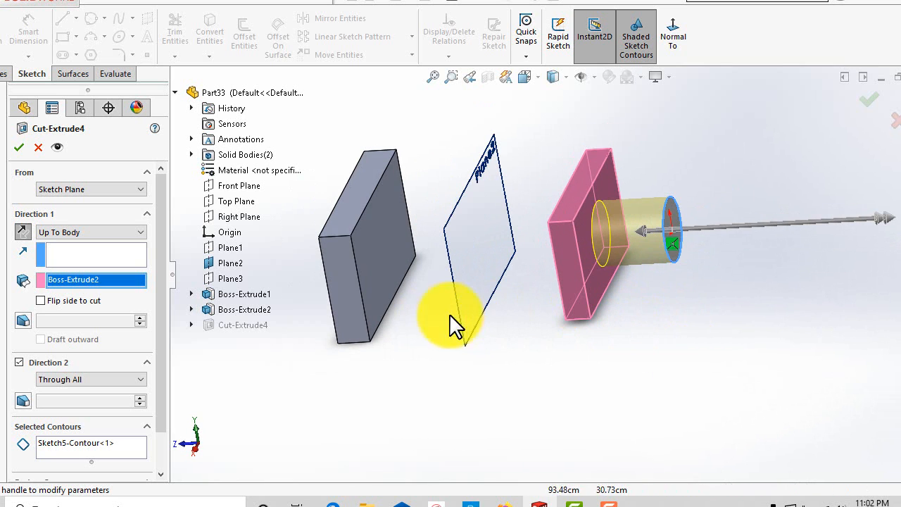
pyautogui.click(408, 322)
pyautogui.moveTo(408, 323)
pyautogui.mouseDown(button='middle')
pyautogui.moveTo(462, 382)
pyautogui.moveTo(394, 325)
pyautogui.mouseUp(button='middle')
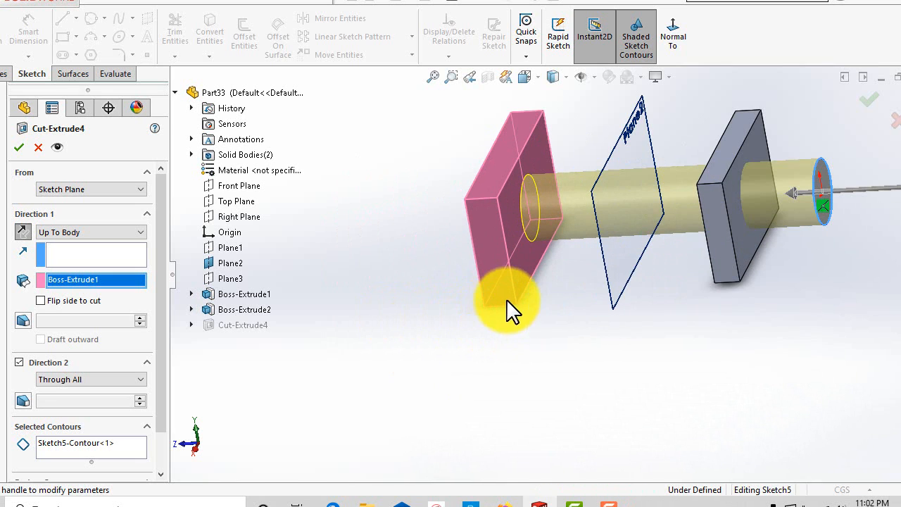
# Switch the Direction 1 end condition to Mid Plane.
pyautogui.scroll(2, 603, 314)
pyautogui.scroll(-2, 611, 283)
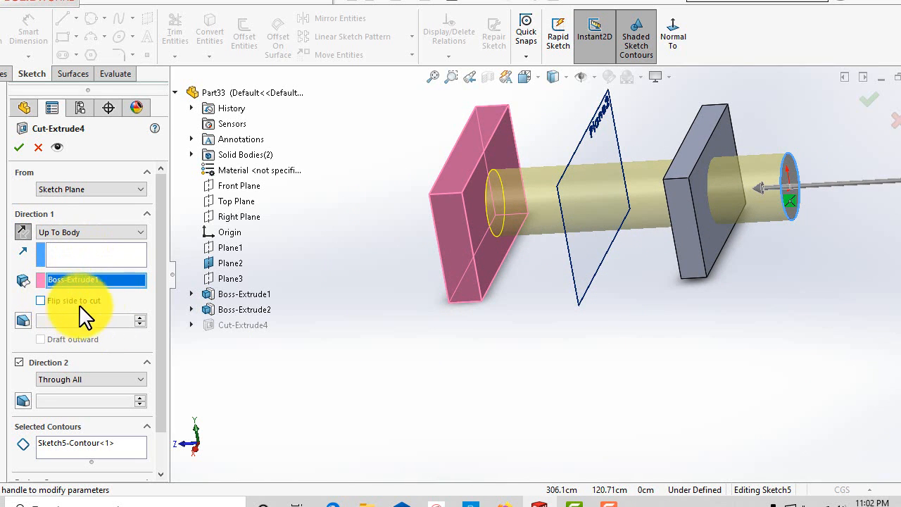
pyautogui.click(103, 233)
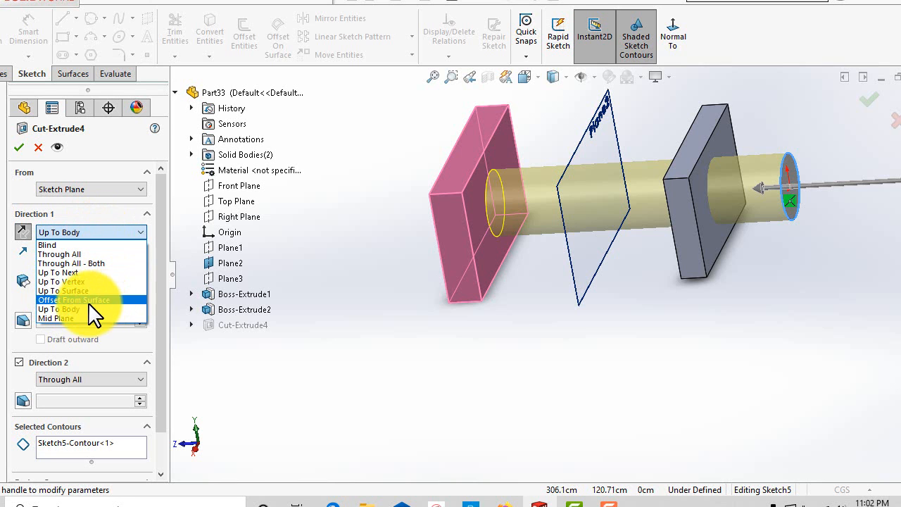
pyautogui.click(75, 317)
# Increase the Mid Plane cut depth to 10 cm.
pyautogui.scroll(3, 491, 338)
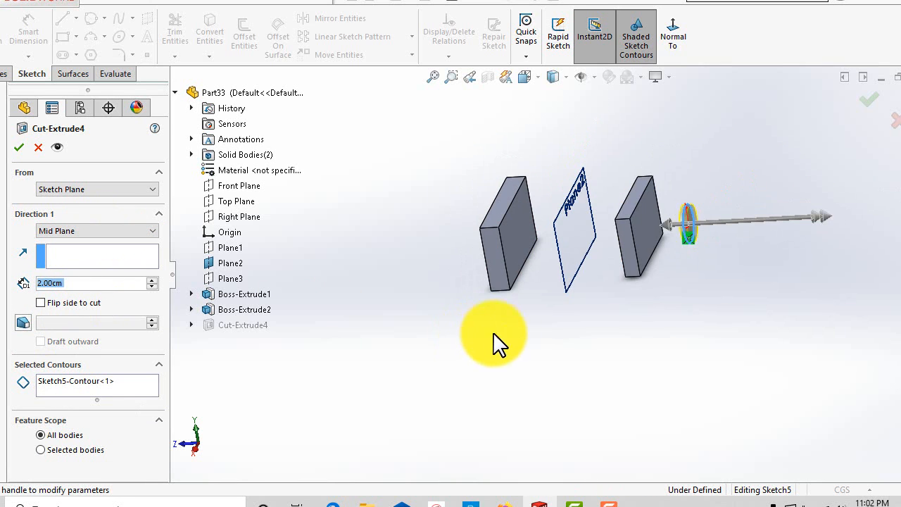
pyautogui.scroll(-8, 690, 246)
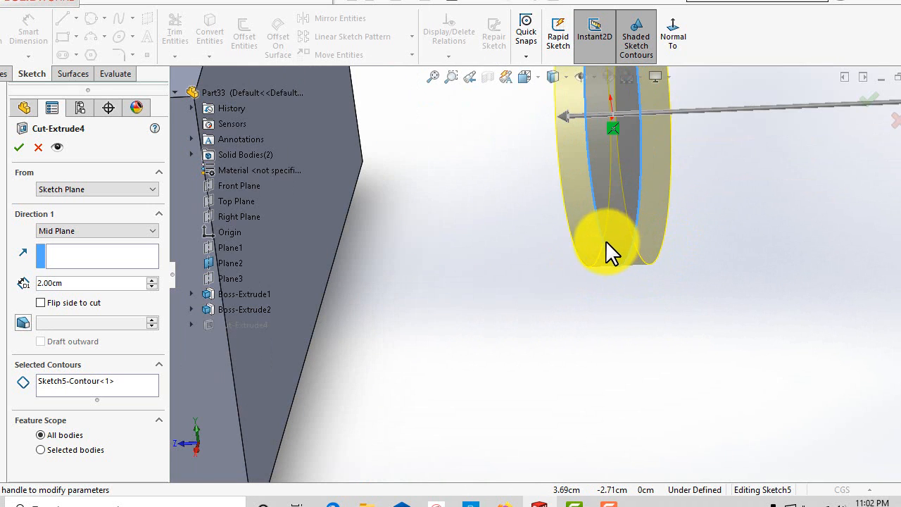
pyautogui.scroll(3, 521, 316)
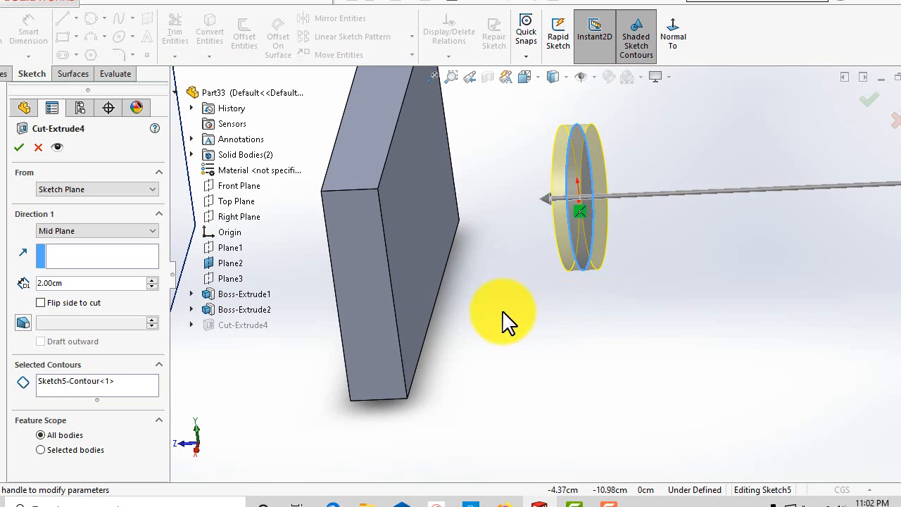
pyautogui.click(153, 281)
pyautogui.click(153, 281)
pyautogui.click(153, 281)
pyautogui.click(153, 281)
pyautogui.click(152, 281)
pyautogui.click(153, 281)
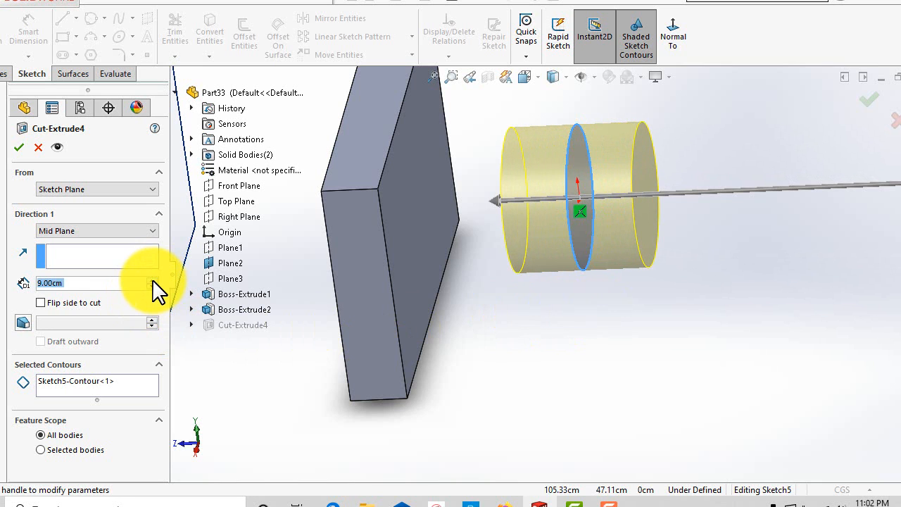
pyautogui.click(153, 281)
pyautogui.moveTo(490, 342); pyautogui.dragTo(500, 287, button='middle')
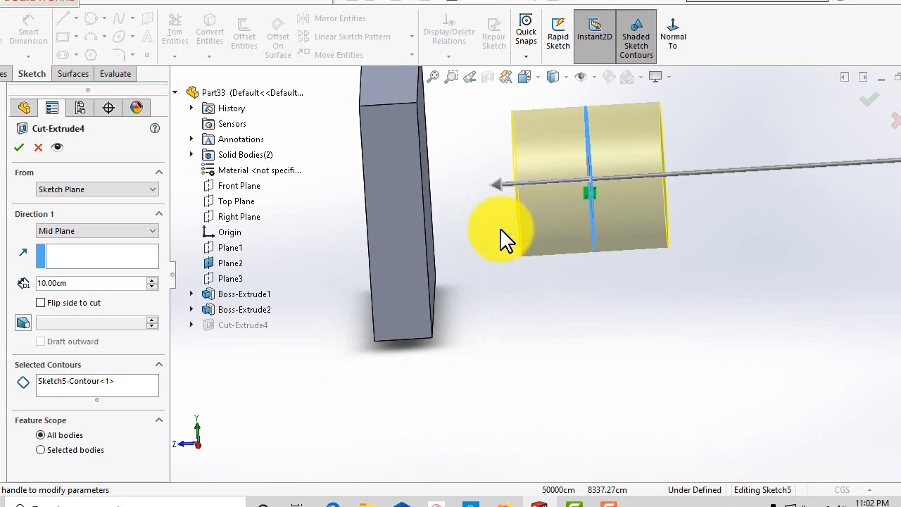
# Extend the Blind cut depth to 58 cm by dragging the depth handle through both blocks.
pyautogui.scroll(5, 558, 306)
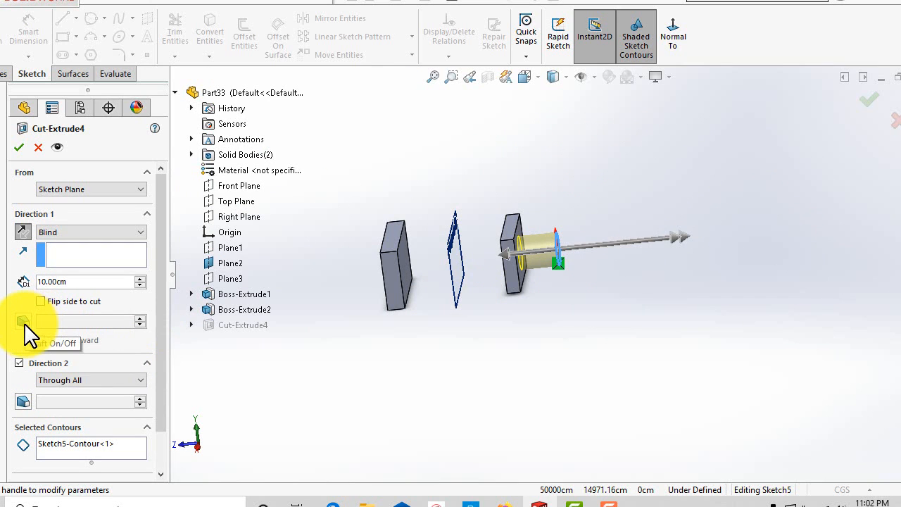
pyautogui.moveTo(372, 352); pyautogui.dragTo(356, 281, button='middle')
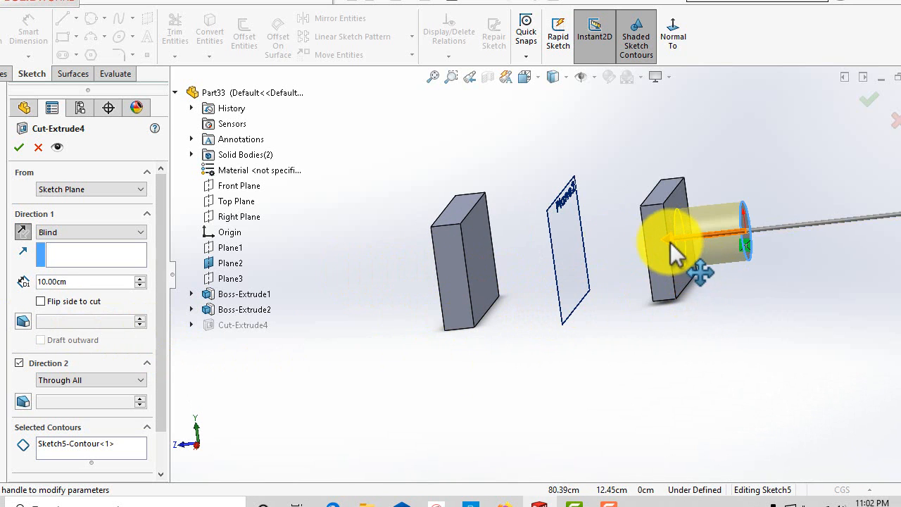
pyautogui.moveTo(672, 253); pyautogui.dragTo(401, 288)
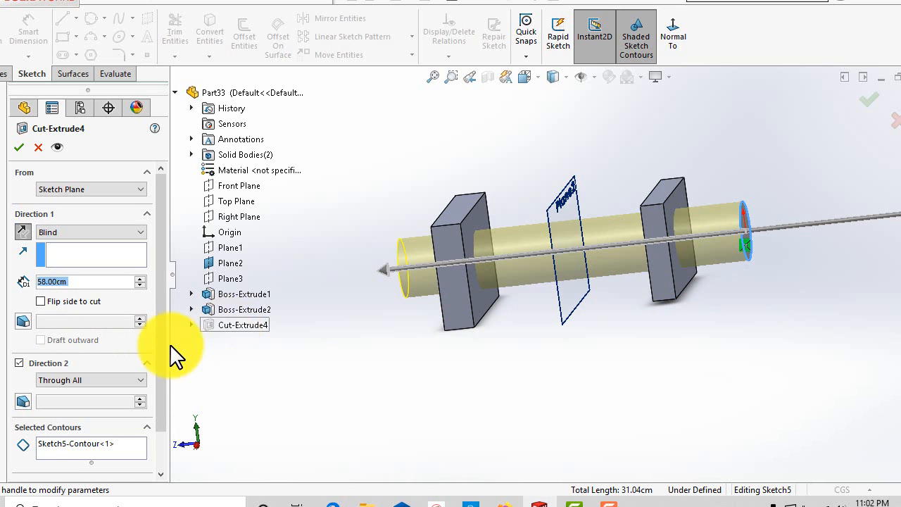
# Turn on draft for the cut and set the draft angle to 5 deg.
pyautogui.click(22, 321)
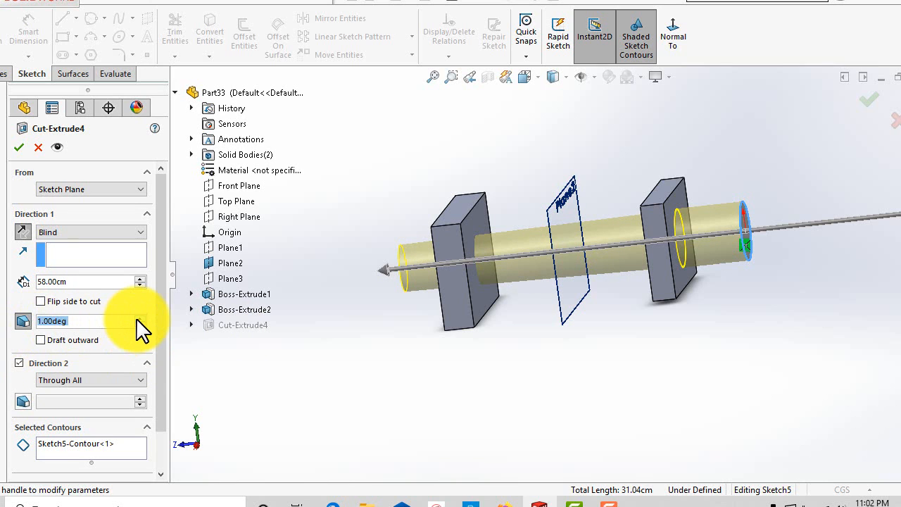
pyautogui.click(140, 317)
pyautogui.click(139, 317)
pyautogui.click(140, 318)
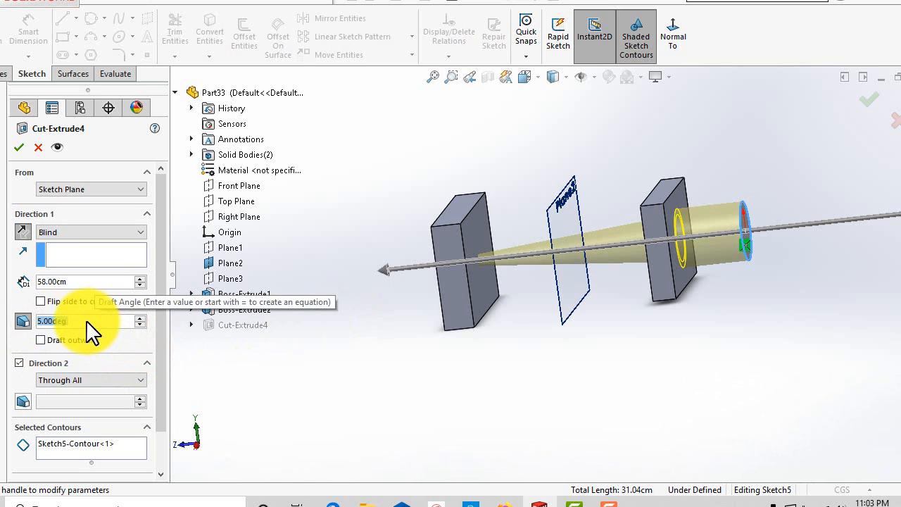
# Accept the extruded cut.
pyautogui.click(19, 147)
pyautogui.moveTo(446, 342)
pyautogui.mouseDown(button='middle')
pyautogui.moveTo(393, 327)
pyautogui.moveTo(378, 337)
pyautogui.moveTo(388, 354)
pyautogui.moveTo(439, 334)
pyautogui.moveTo(499, 327)
pyautogui.moveTo(514, 342)
pyautogui.moveTo(438, 338)
pyautogui.moveTo(384, 352)
pyautogui.moveTo(468, 327)
pyautogui.moveTo(443, 351)
pyautogui.mouseUp(button='middle')
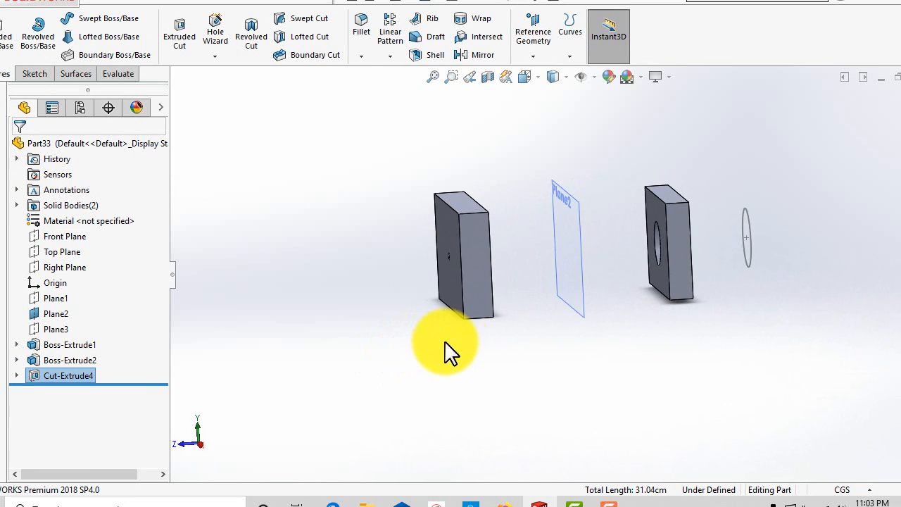
# Reopen Cut-Extrude4 for editing and review its preview around the blocks.
pyautogui.rightClick(73, 371)
pyautogui.click(93, 179)
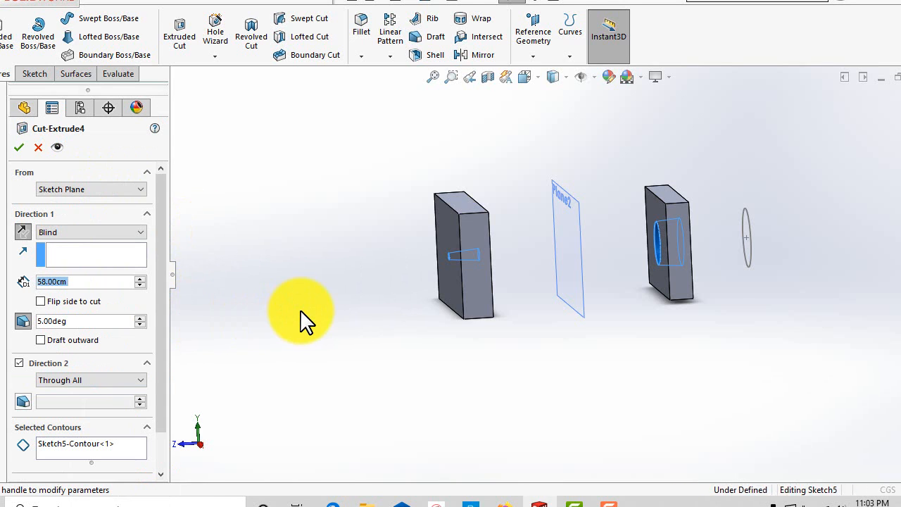
pyautogui.scroll(1, 429, 323)
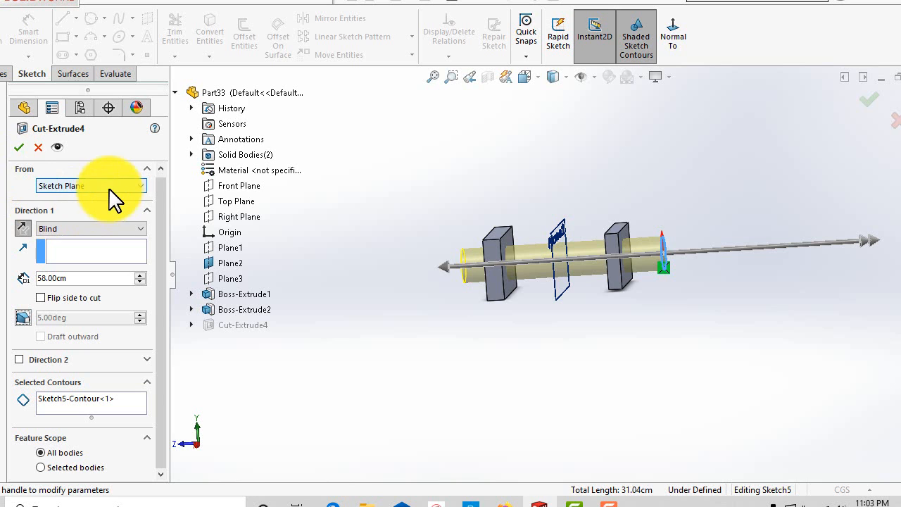
pyautogui.scroll(-5, 644, 282)
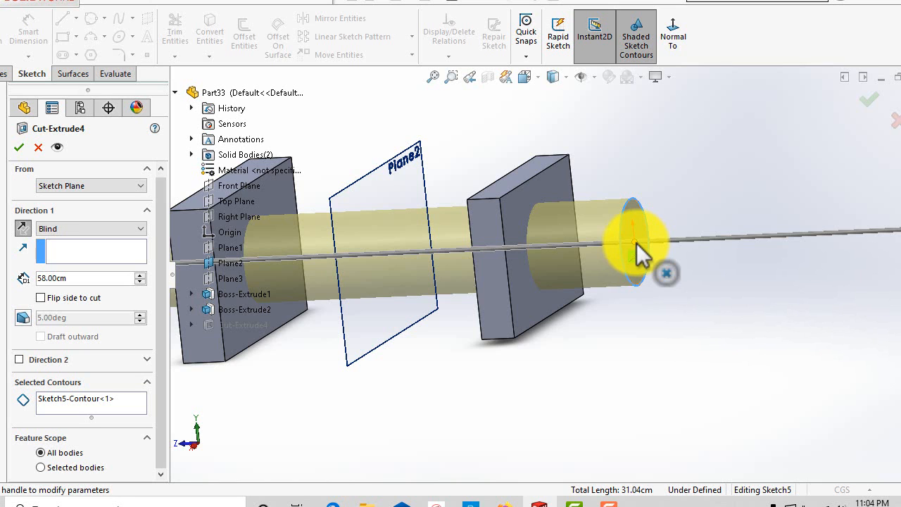
pyautogui.scroll(5, 642, 253)
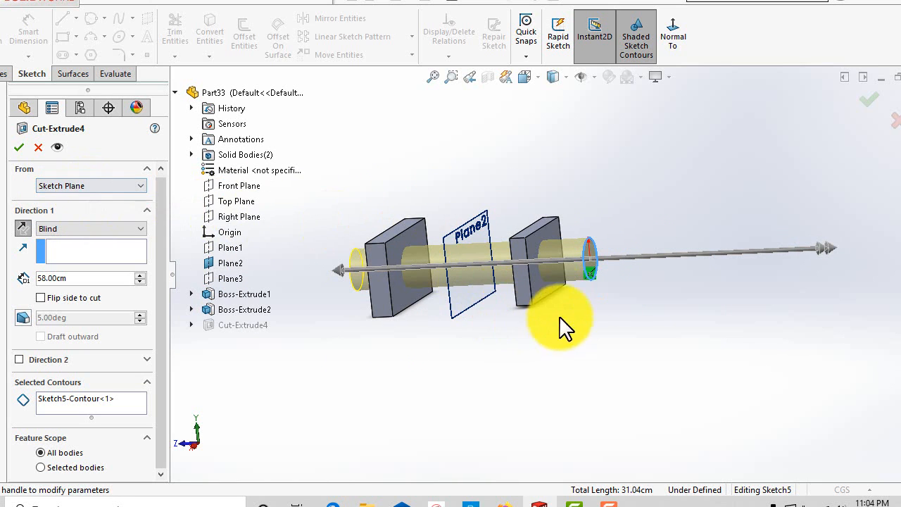
# Set the cut to start from a surface and select the nearer block's outer face.
pyautogui.click(62, 186)
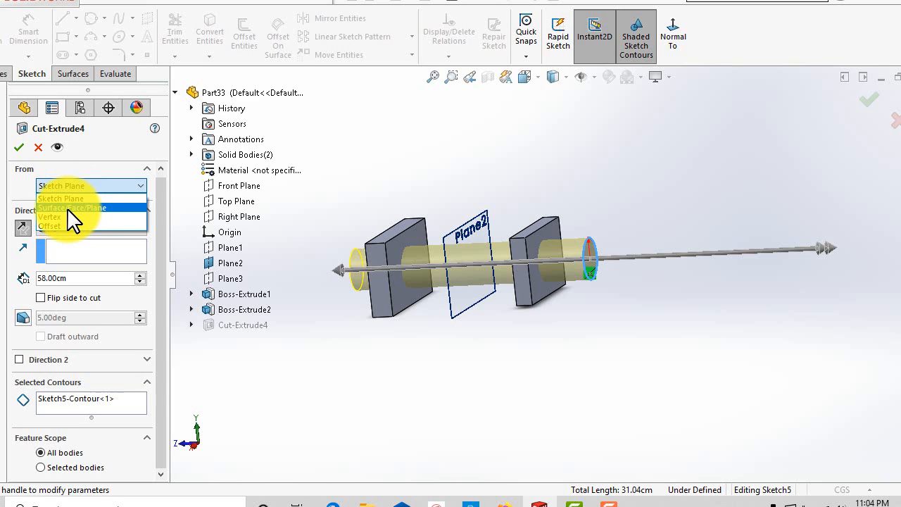
pyautogui.click(71, 208)
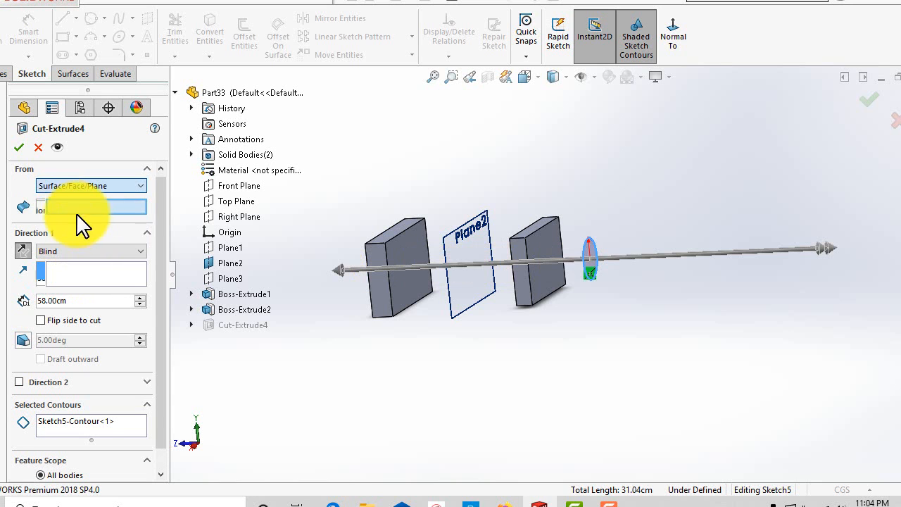
pyautogui.moveTo(512, 322); pyautogui.dragTo(506, 325, button='middle')
pyautogui.scroll(-2, 572, 280)
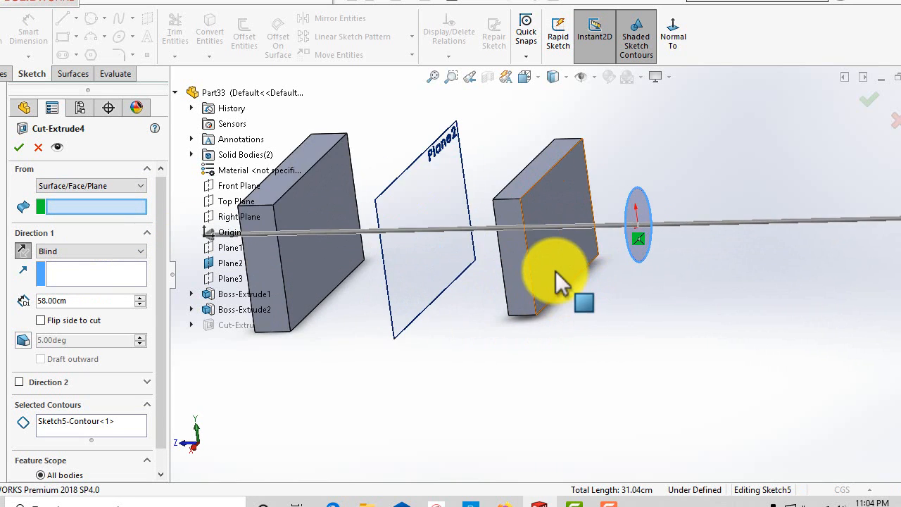
pyautogui.click(561, 280)
# Set the Direction 1 end condition to Up To Surface and select the farther block's face.
pyautogui.scroll(2, 555, 372)
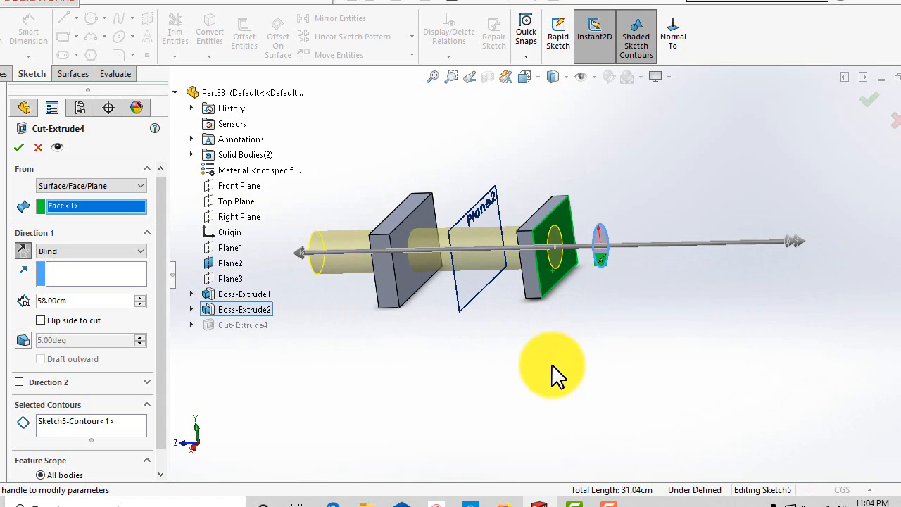
pyautogui.moveTo(555, 372); pyautogui.dragTo(591, 339, button='middle')
pyautogui.click(89, 252)
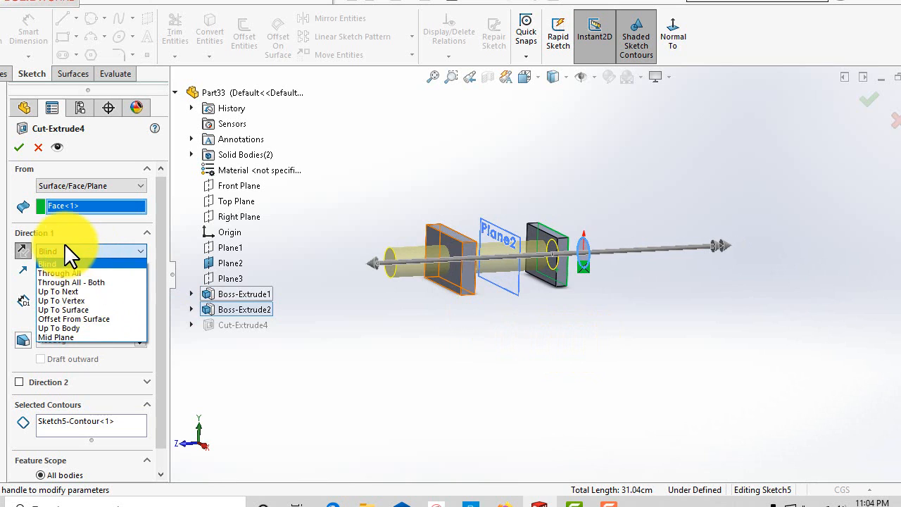
pyautogui.click(71, 312)
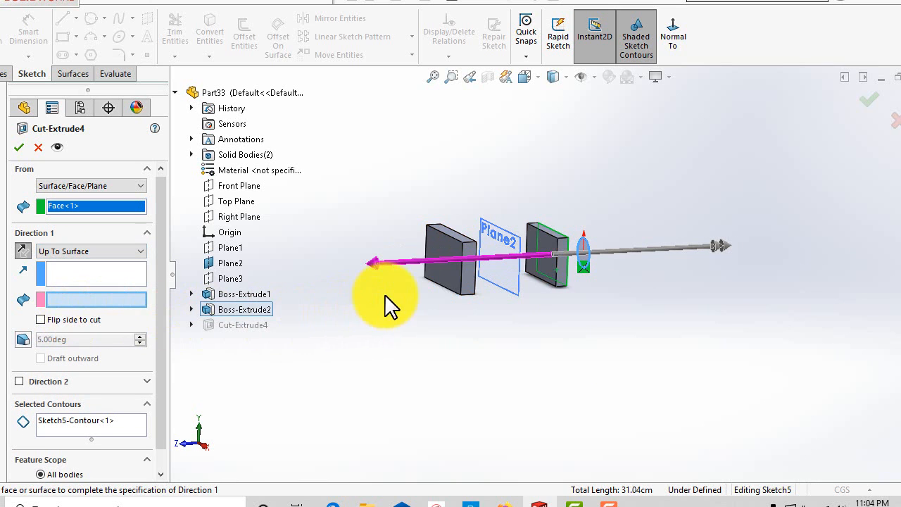
pyautogui.moveTo(386, 302); pyautogui.dragTo(542, 295, button='middle')
pyautogui.click(443, 276)
# Change the Direction 1 end condition of the cut to Blind.
pyautogui.moveTo(482, 312); pyautogui.dragTo(458, 289, button='middle')
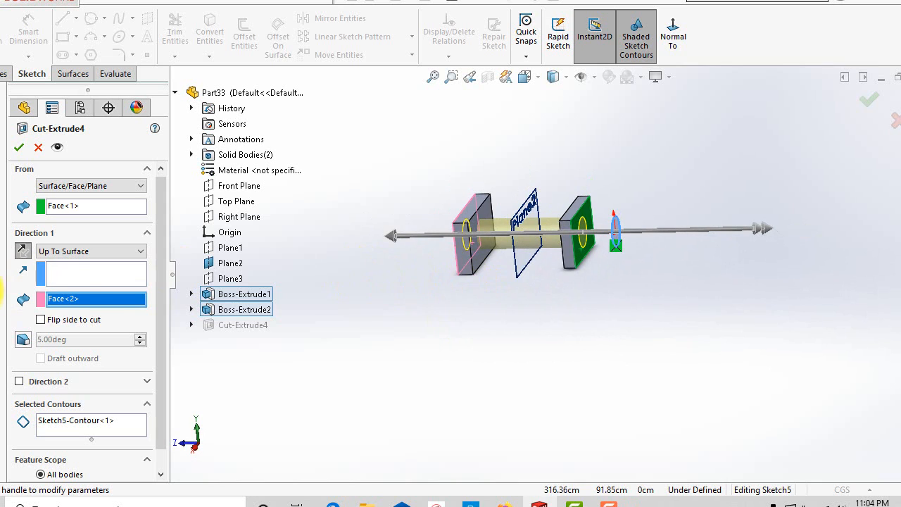
pyautogui.scroll(-2, 436, 306)
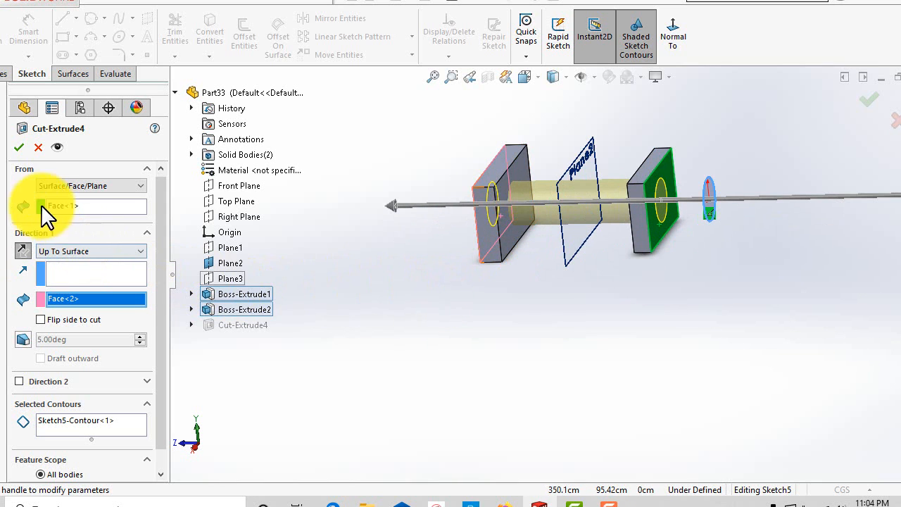
pyautogui.click(62, 252)
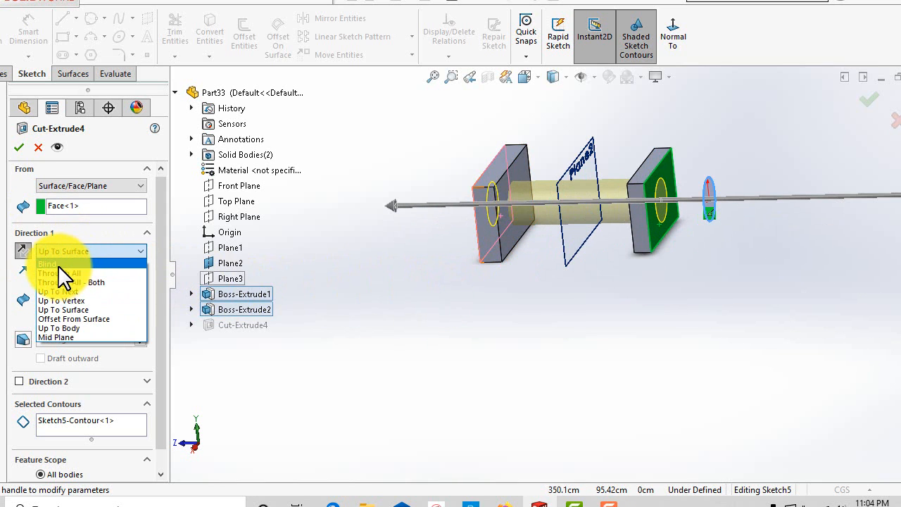
pyautogui.click(58, 265)
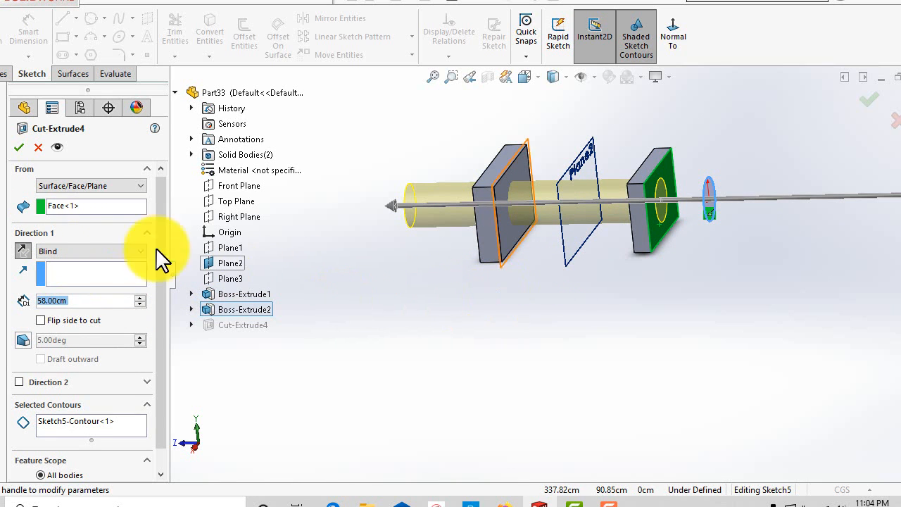
# Clear the start face and select the farther block's inner face as the new start surface.
pyautogui.rightClick(62, 207)
pyautogui.click(88, 235)
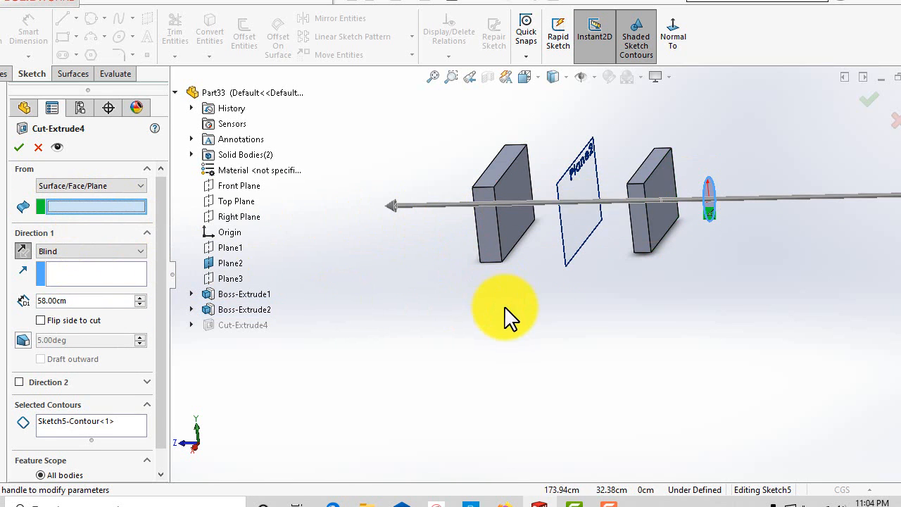
pyautogui.moveTo(503, 316); pyautogui.dragTo(475, 296, button='middle')
pyautogui.click(512, 255)
pyautogui.moveTo(539, 336); pyautogui.dragTo(570, 328, button='middle')
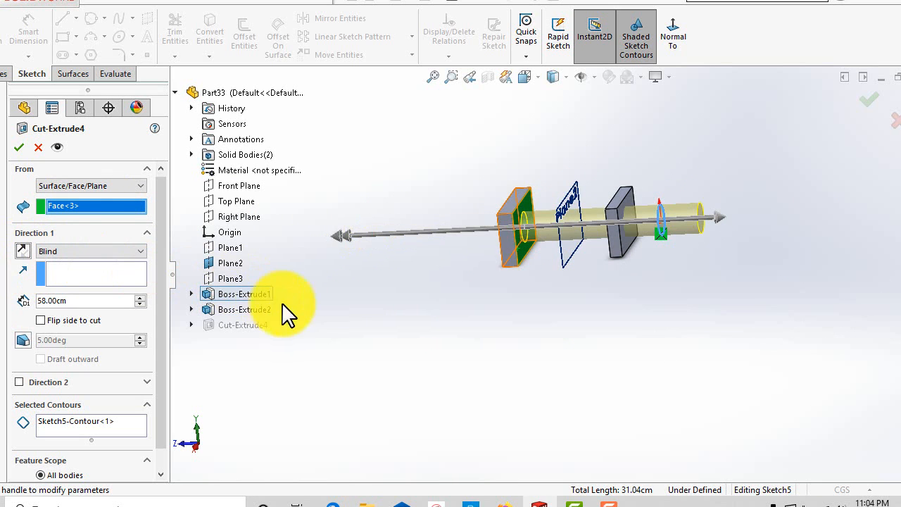
pyautogui.moveTo(281, 312); pyautogui.dragTo(405, 325, button='middle')
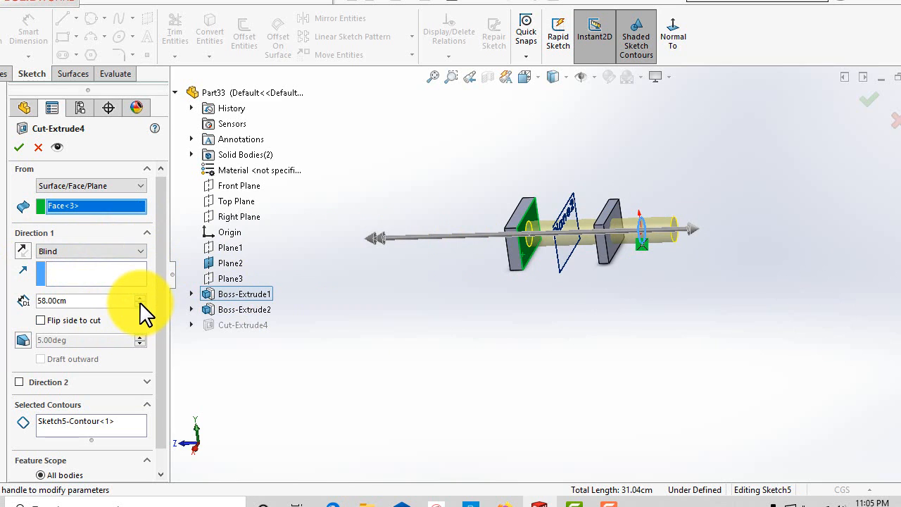
# Drag the depth arrow to shorten the cut to about 38.60 cm.
pyautogui.moveTo(700, 226); pyautogui.dragTo(621, 244)
pyautogui.scroll(1, 528, 334)
pyautogui.moveTo(527, 332); pyautogui.dragTo(509, 300, button='middle')
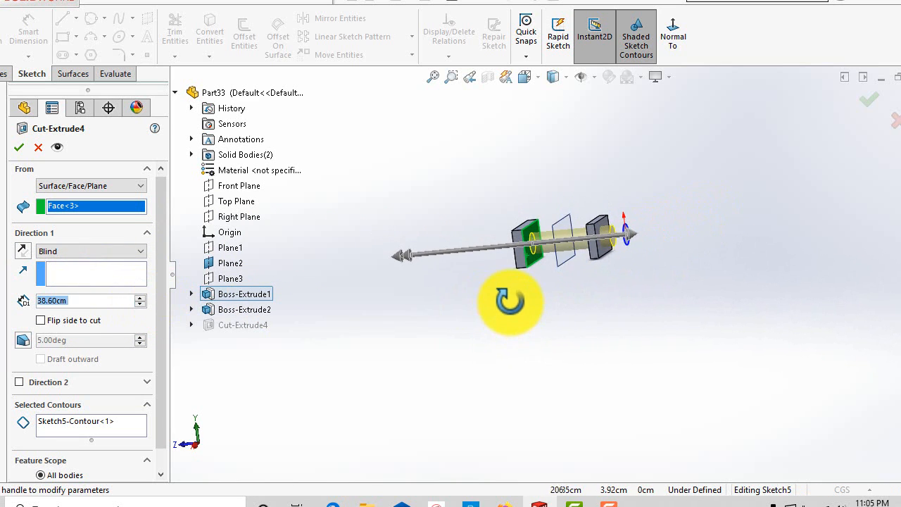
# Orbit and zoom around the blocks to inspect the cut preview.
pyautogui.scroll(-6, 521, 287)
pyautogui.scroll(5, 590, 185)
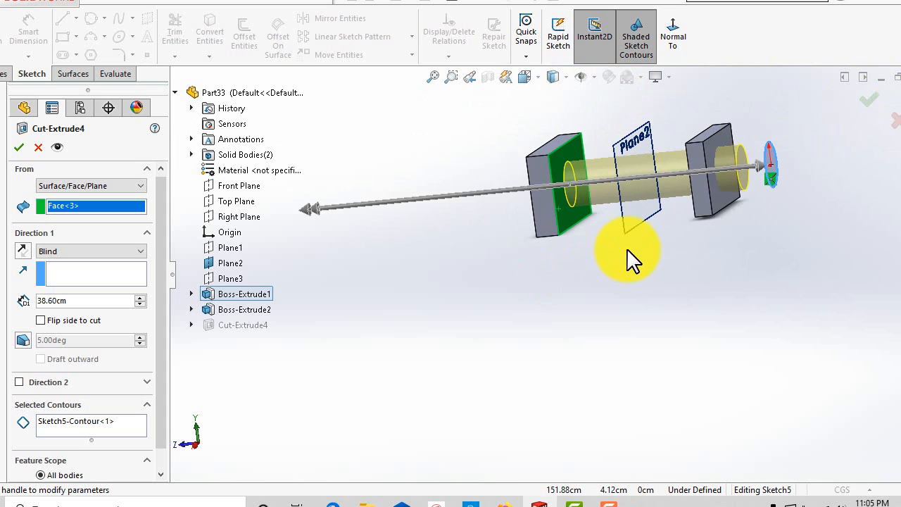
pyautogui.moveTo(629, 258); pyautogui.dragTo(613, 283, button='middle')
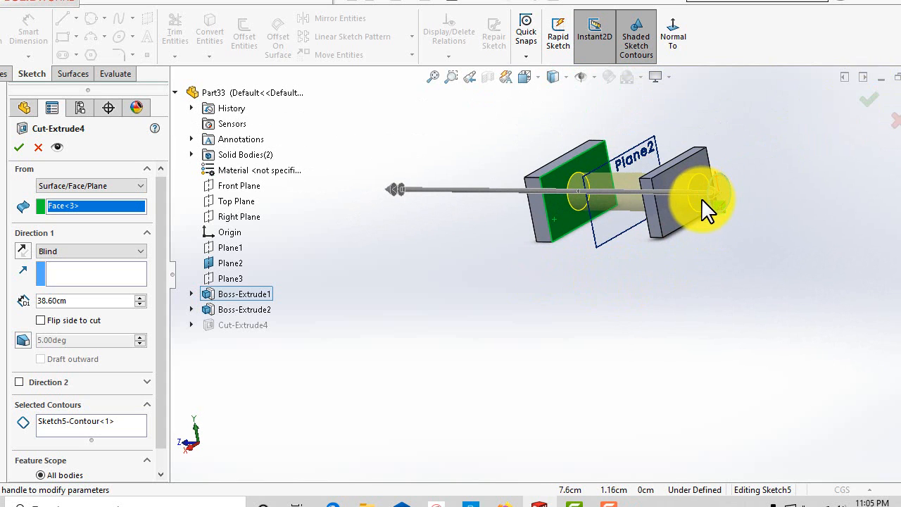
pyautogui.moveTo(704, 209); pyautogui.dragTo(648, 217, button='middle')
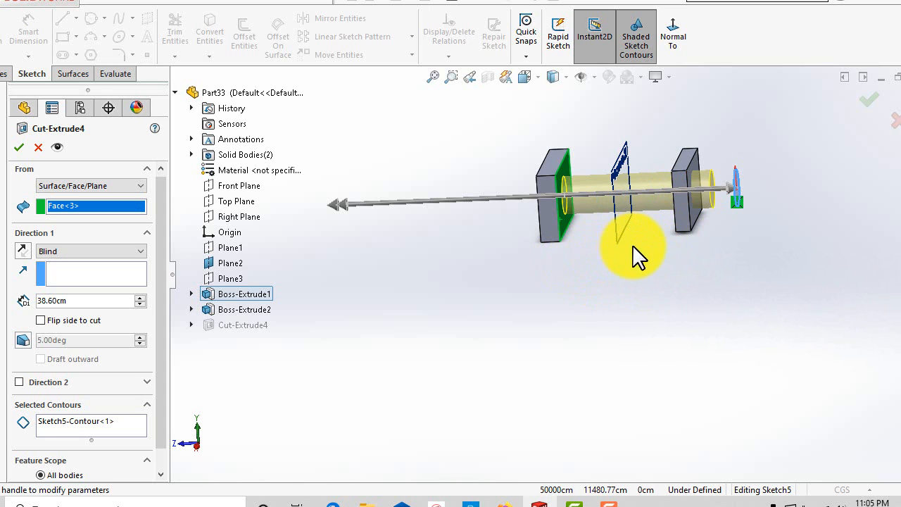
pyautogui.moveTo(637, 256); pyautogui.dragTo(659, 165, button='middle')
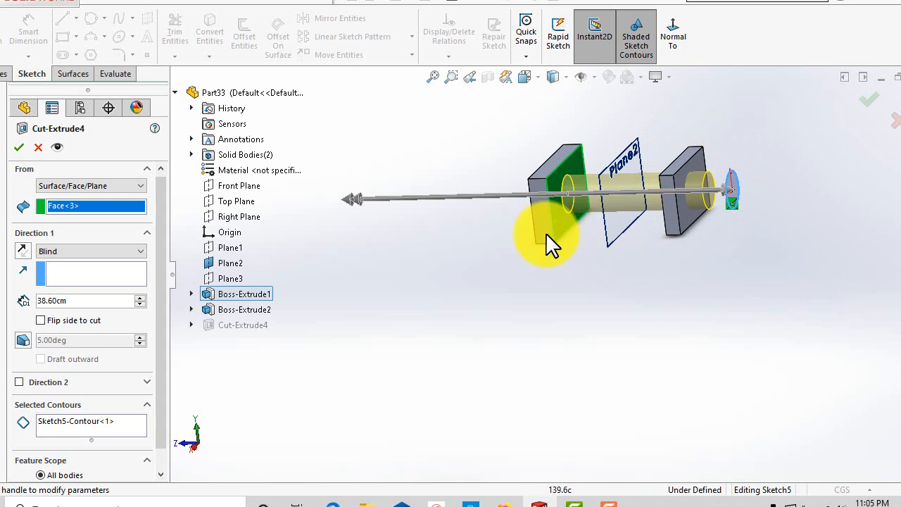
pyautogui.moveTo(546, 234); pyautogui.dragTo(627, 304, button='middle')
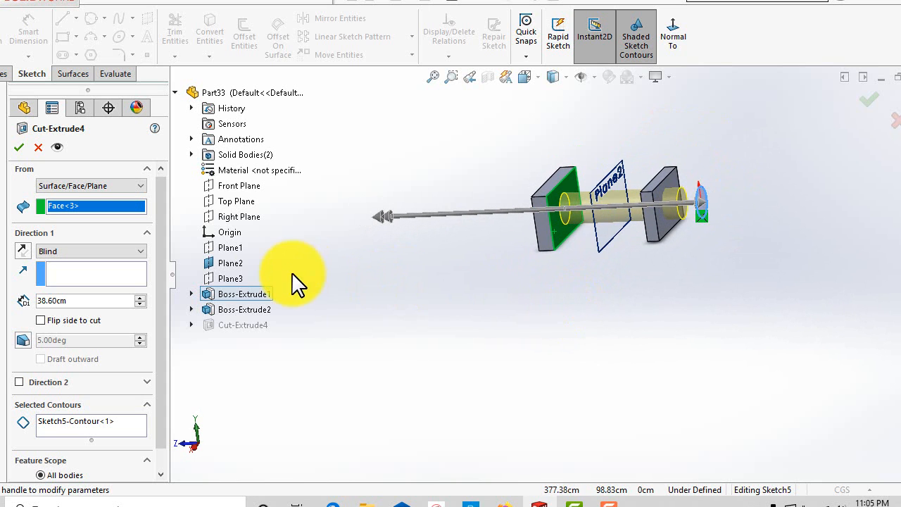
pyautogui.moveTo(509, 321); pyautogui.dragTo(549, 307, button='middle')
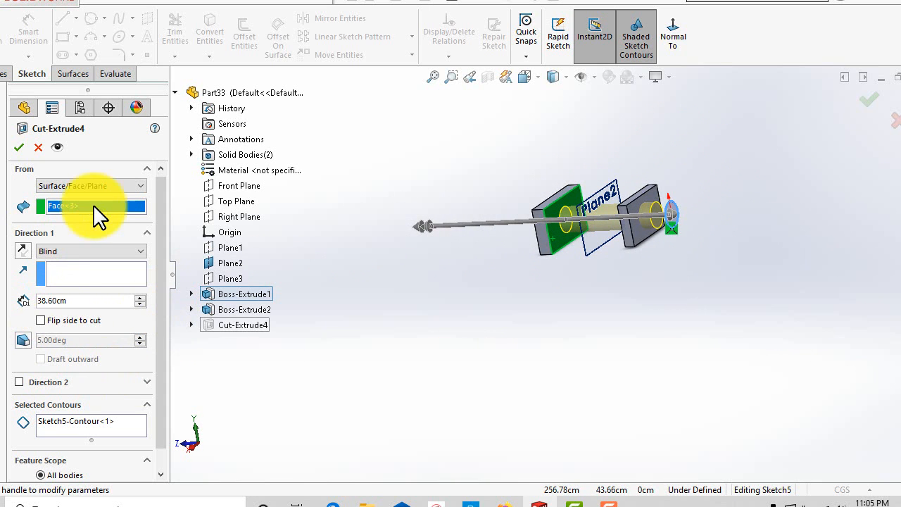
pyautogui.moveTo(444, 287); pyautogui.dragTo(463, 261, button='middle')
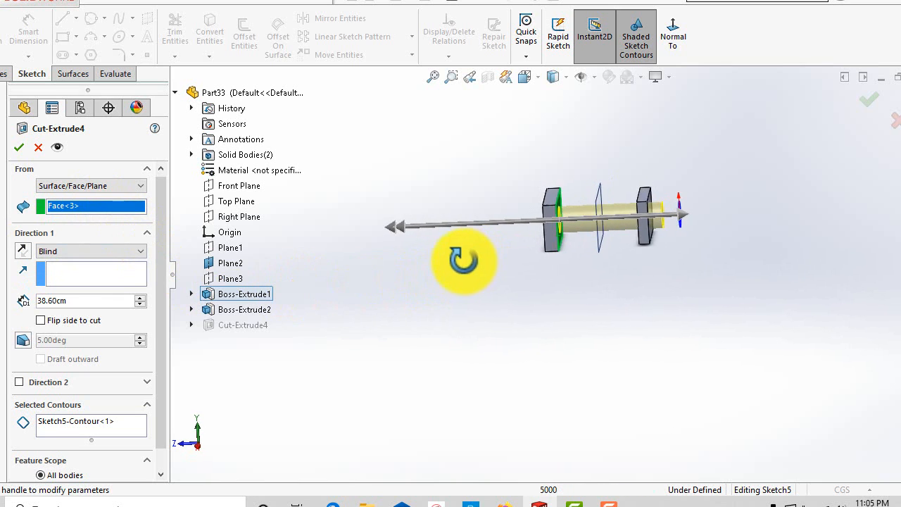
# Set the cut to start from a vertex and pick the top corner of the farther block.
pyautogui.click(87, 183)
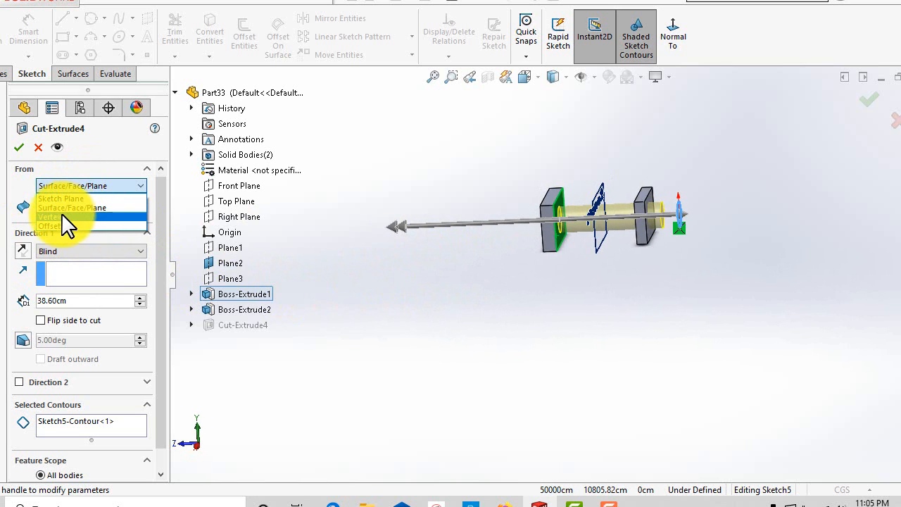
pyautogui.click(62, 215)
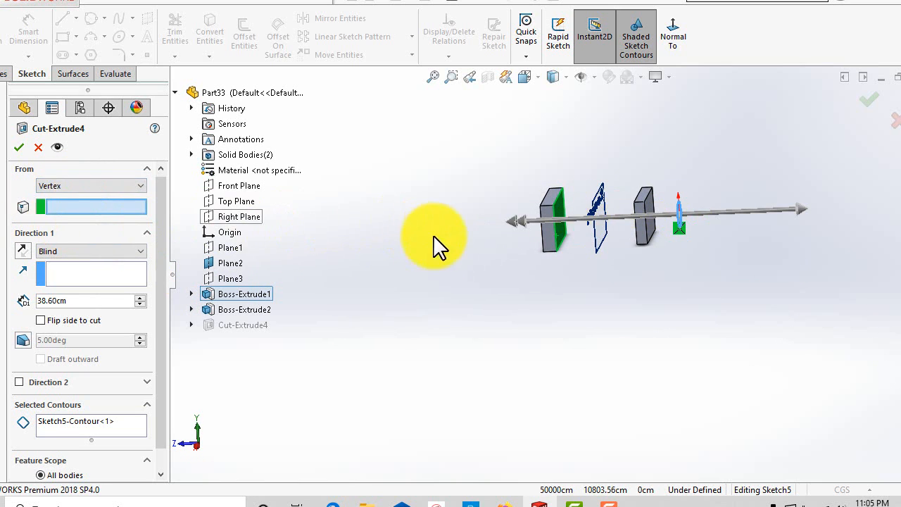
pyautogui.moveTo(556, 272); pyautogui.dragTo(561, 331, button='middle')
pyautogui.scroll(-3, 534, 232)
pyautogui.click(521, 219)
pyautogui.click(100, 267)
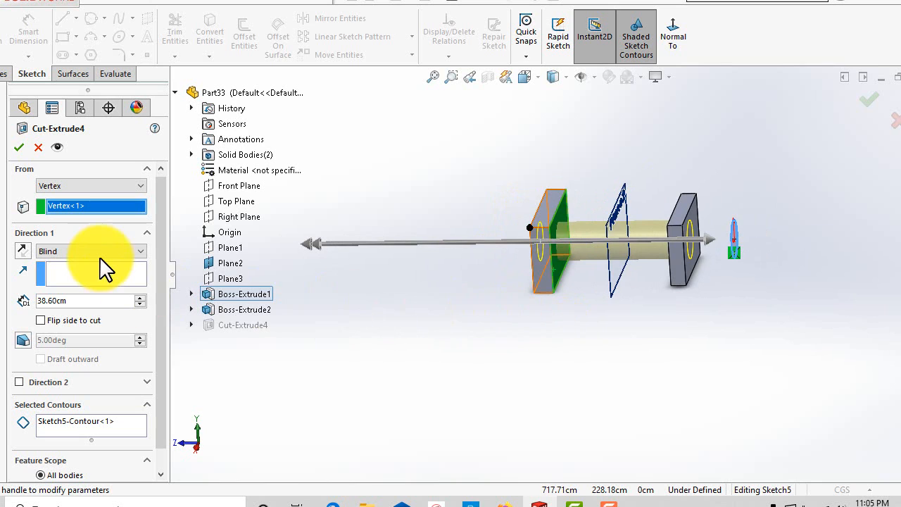
# Set Direction 1 to Up To Surface and select the nearer block's outer face as the end.
pyautogui.click(99, 253)
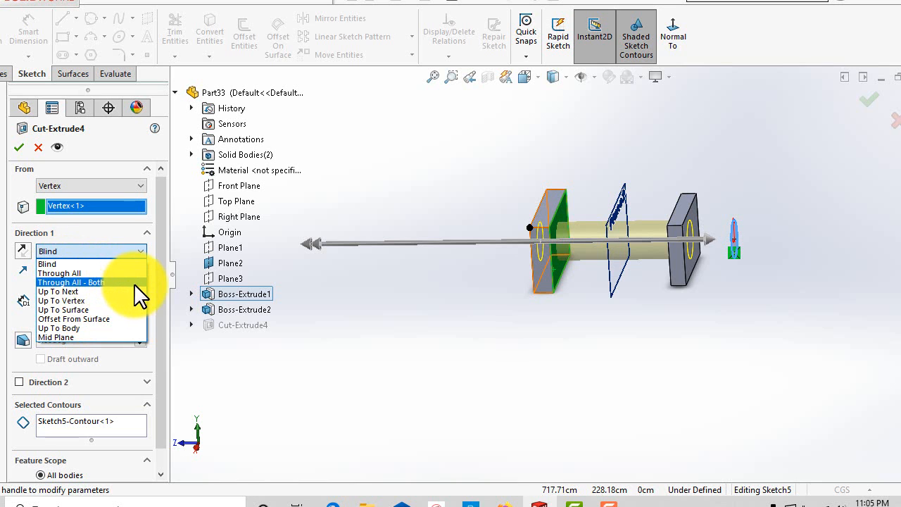
pyautogui.click(73, 309)
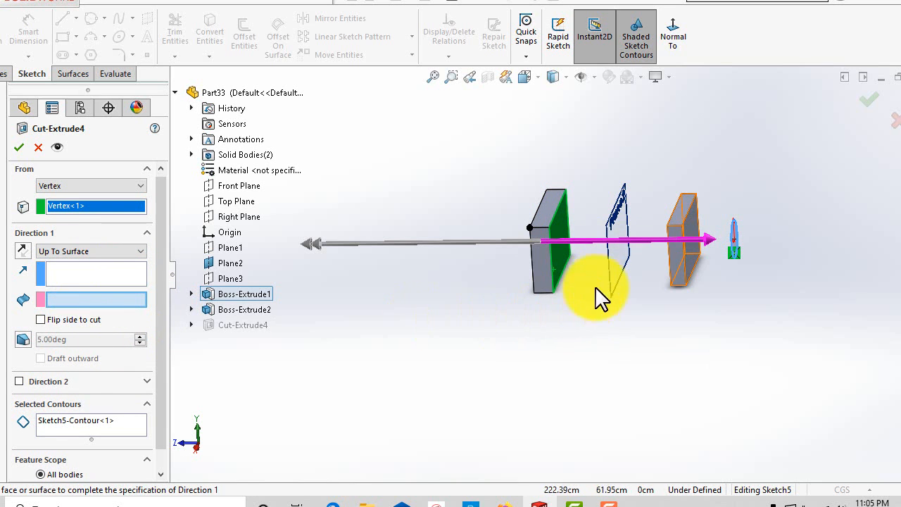
pyautogui.click(697, 258)
pyautogui.moveTo(664, 326); pyautogui.dragTo(627, 317, button='middle')
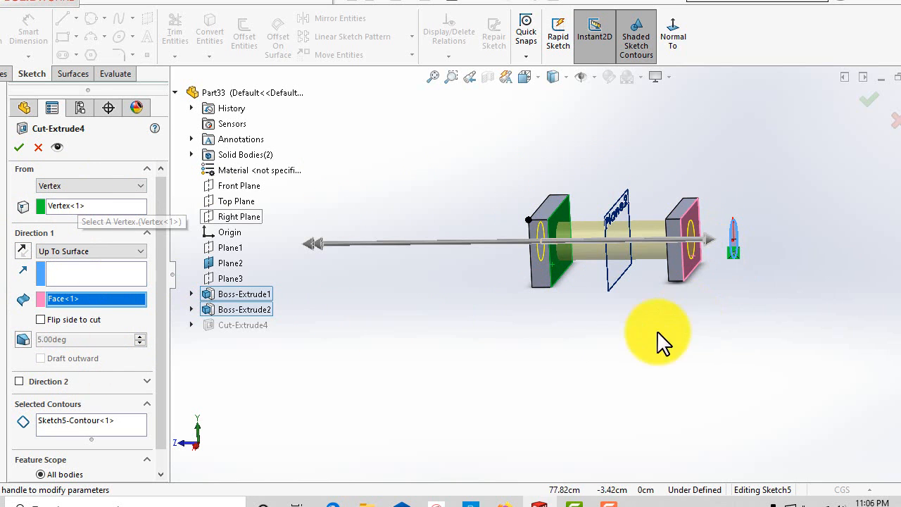
pyautogui.scroll(-3, 589, 241)
pyautogui.scroll(2, 537, 188)
pyautogui.scroll(-2, 510, 188)
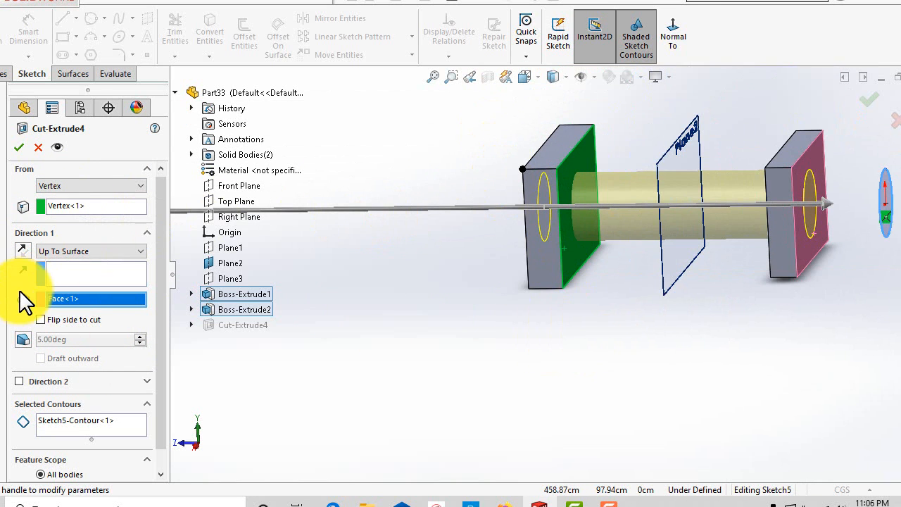
# Switch the cut's start condition to Offset and zoom in on the preview.
pyautogui.click(75, 186)
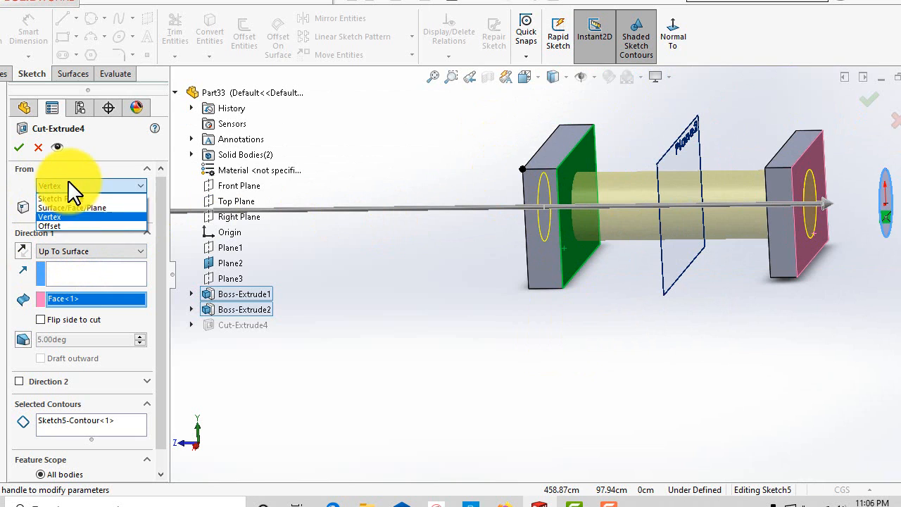
pyautogui.click(70, 232)
pyautogui.scroll(2, 636, 286)
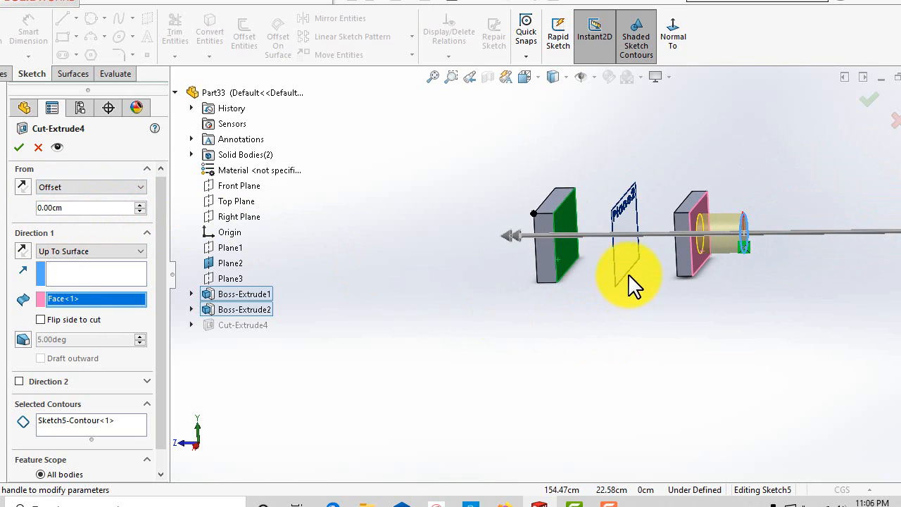
pyautogui.scroll(-4, 704, 237)
pyautogui.scroll(3, 683, 348)
pyautogui.scroll(-4, 588, 275)
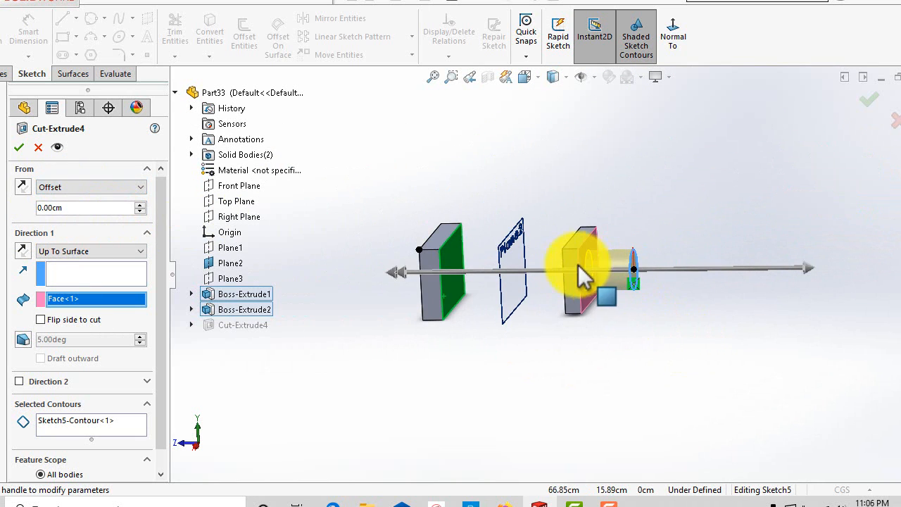
pyautogui.scroll(2, 663, 362)
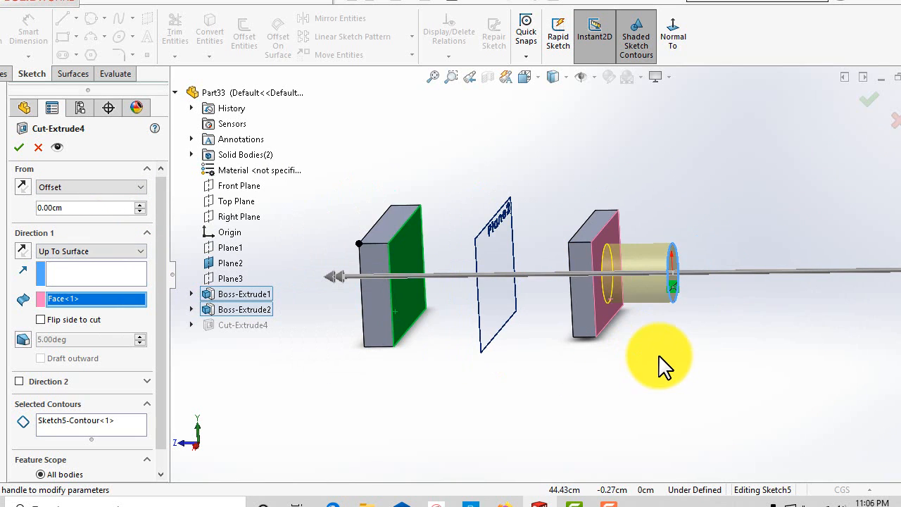
pyautogui.scroll(-2, 690, 304)
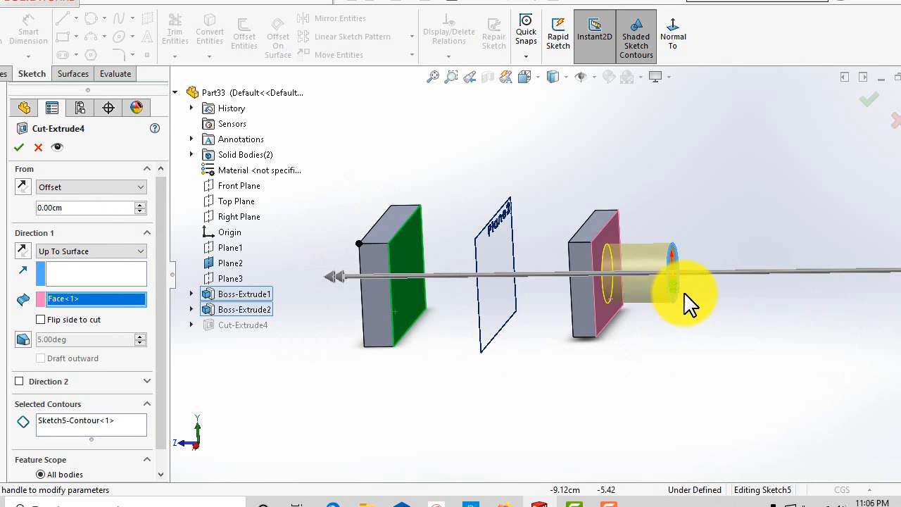
# Raise the start offset to 10.00 cm.
pyautogui.click(138, 205)
pyautogui.click(137, 206)
pyautogui.moveTo(597, 324); pyautogui.dragTo(613, 297, button='middle')
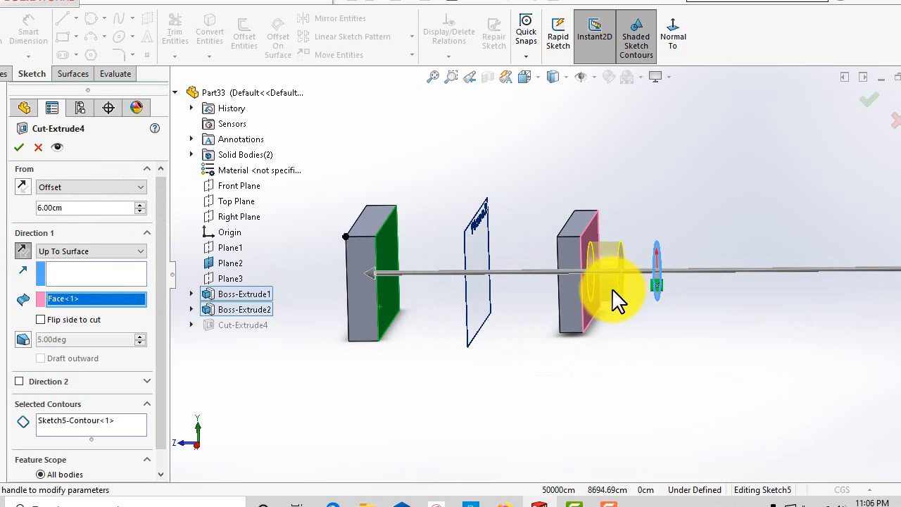
pyautogui.click(139, 206)
# Keep Up To Surface and select the farther block's face as the end surface.
pyautogui.click(90, 252)
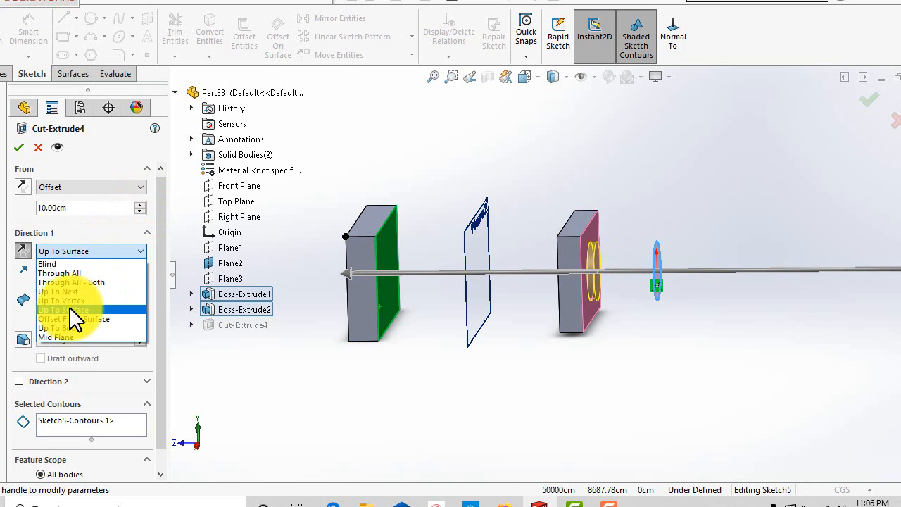
pyautogui.click(79, 311)
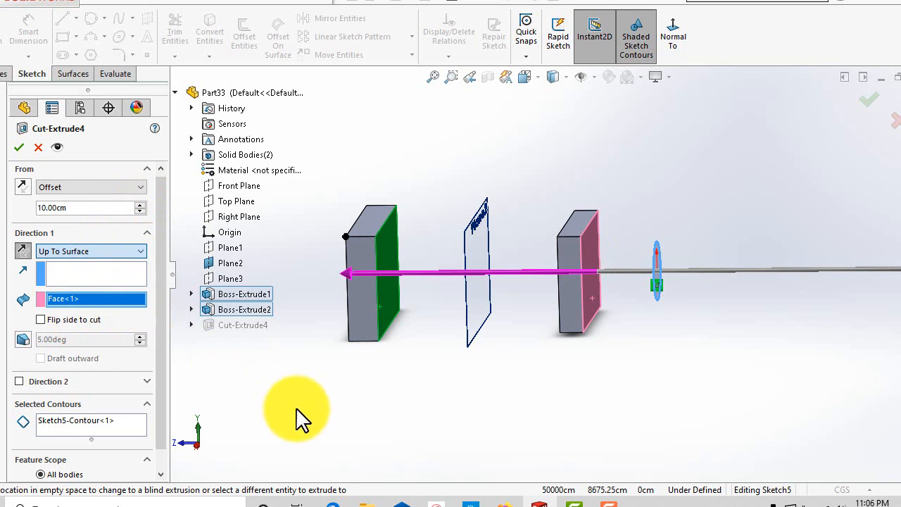
pyautogui.moveTo(298, 418); pyautogui.dragTo(331, 403, button='middle')
pyautogui.click(393, 289)
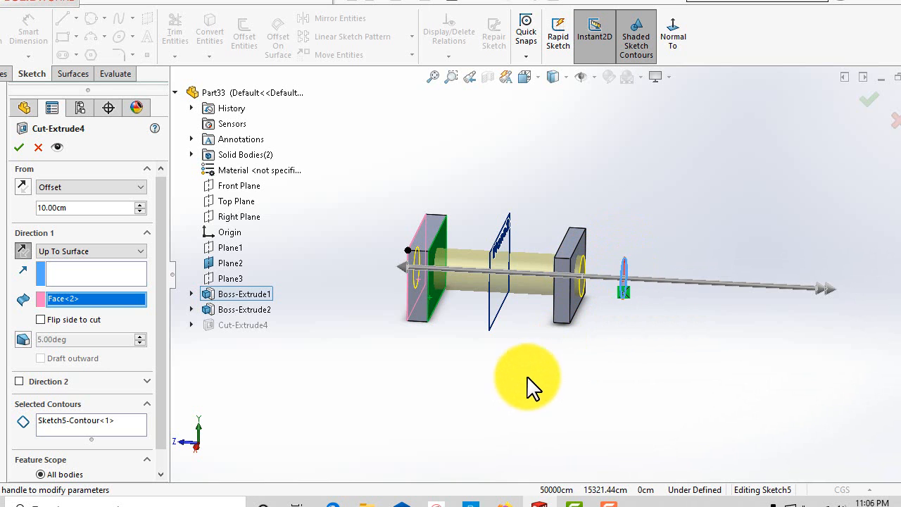
pyautogui.moveTo(527, 374); pyautogui.dragTo(479, 429, button='middle')
pyautogui.scroll(-1, 81, 450)
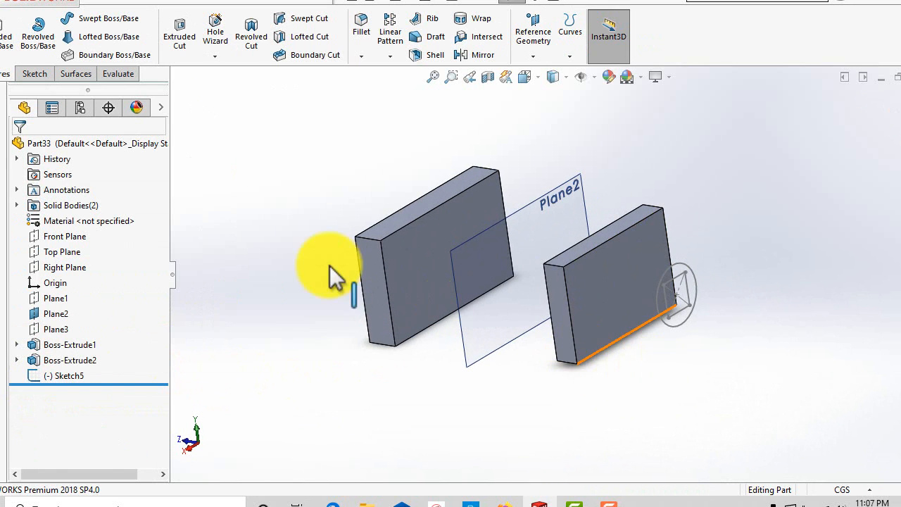
# Start an Extruded Cut using Sketch5 as its profile.
pyautogui.click(177, 45)
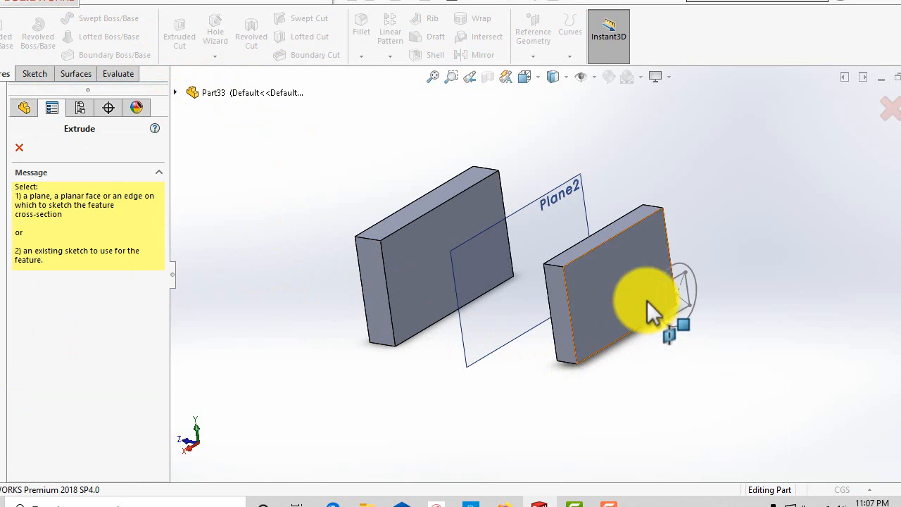
pyautogui.click(173, 92)
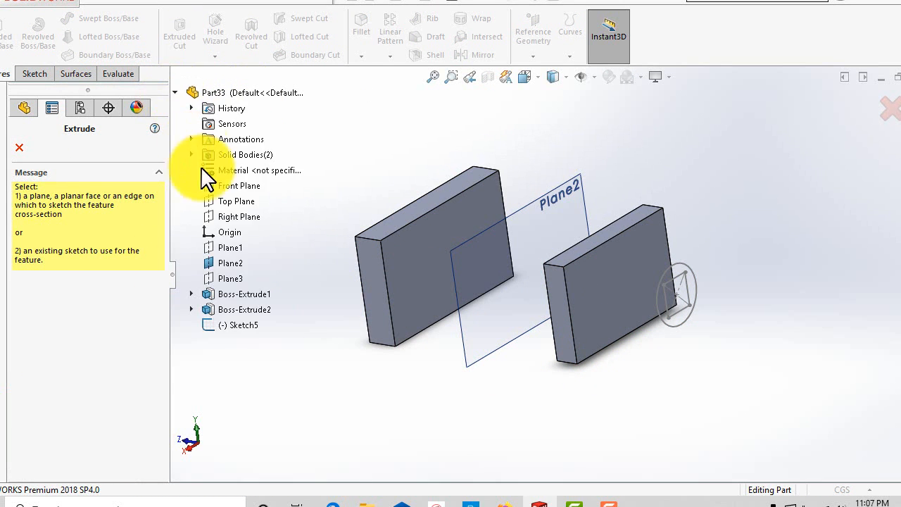
pyautogui.click(239, 325)
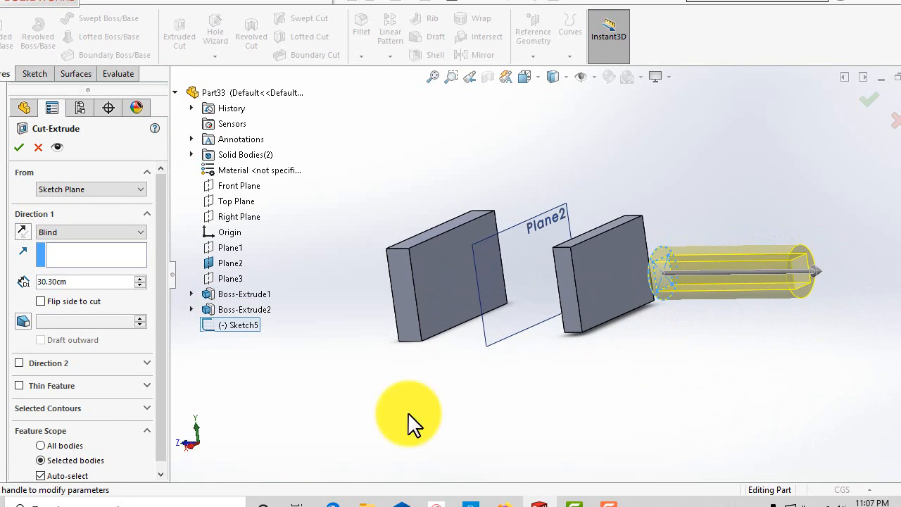
# Replace the cut's selected contours with the sketch's outer ring region and inner square region.
pyautogui.scroll(-1, 158, 338)
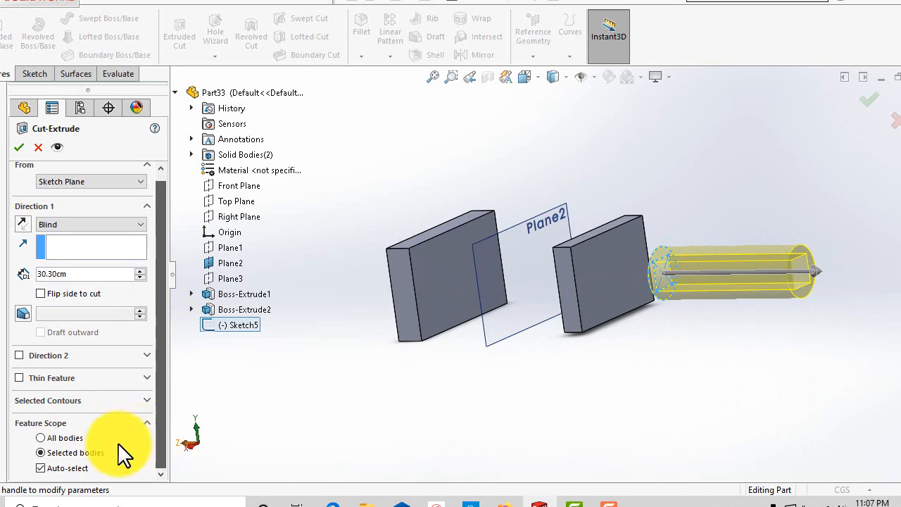
pyautogui.click(51, 400)
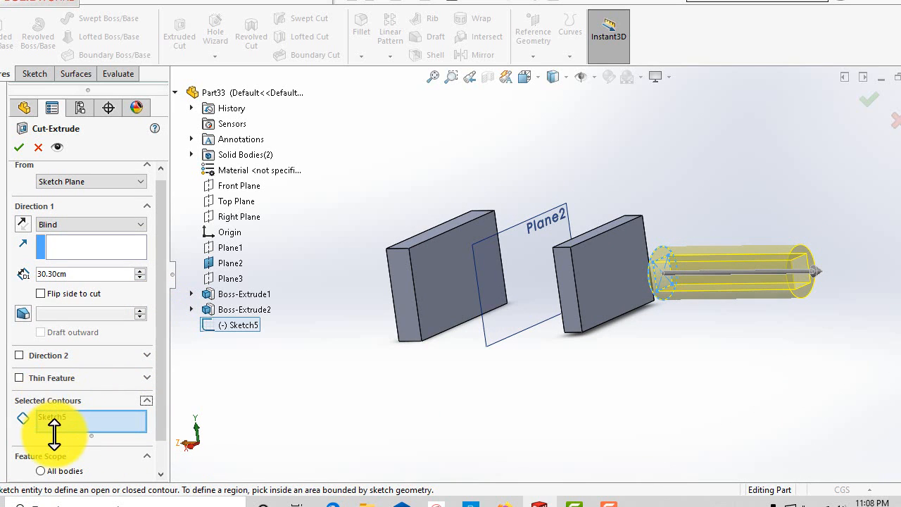
pyautogui.rightClick(56, 423)
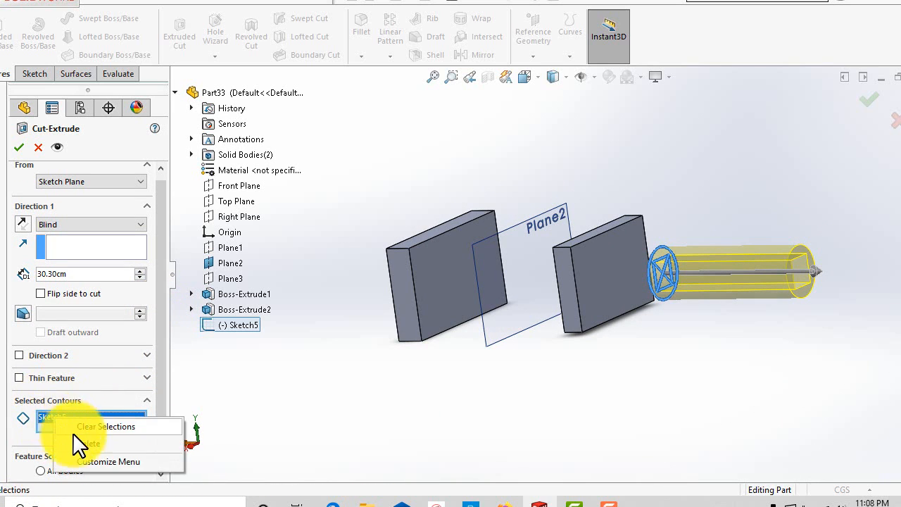
pyautogui.click(83, 430)
pyautogui.scroll(-5, 661, 316)
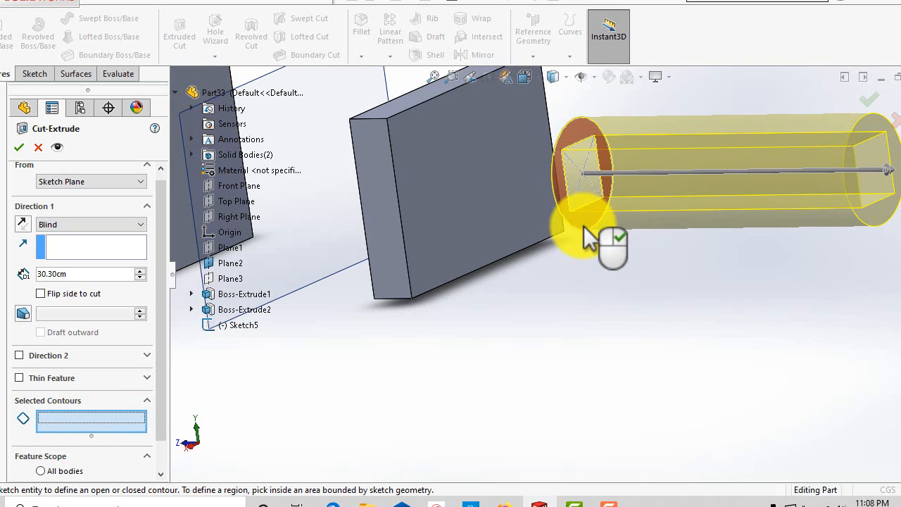
pyautogui.click(584, 227)
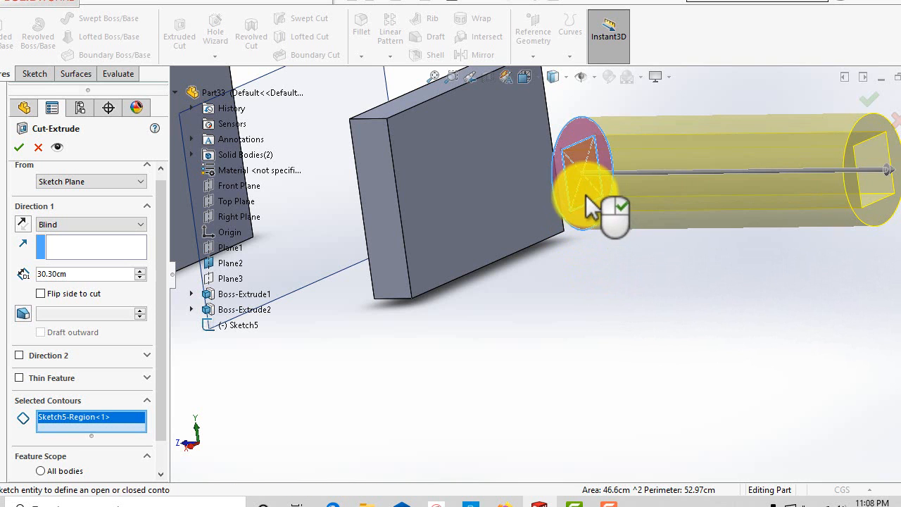
pyautogui.click(597, 213)
# Reverse the cut direction toward the blocks, extend the blind depth to 53.30 cm through both, and accept the cut.
pyautogui.moveTo(623, 342)
pyautogui.mouseDown(button='middle')
pyautogui.moveTo(684, 343)
pyautogui.moveTo(596, 352)
pyautogui.moveTo(584, 330)
pyautogui.mouseUp(button='middle')
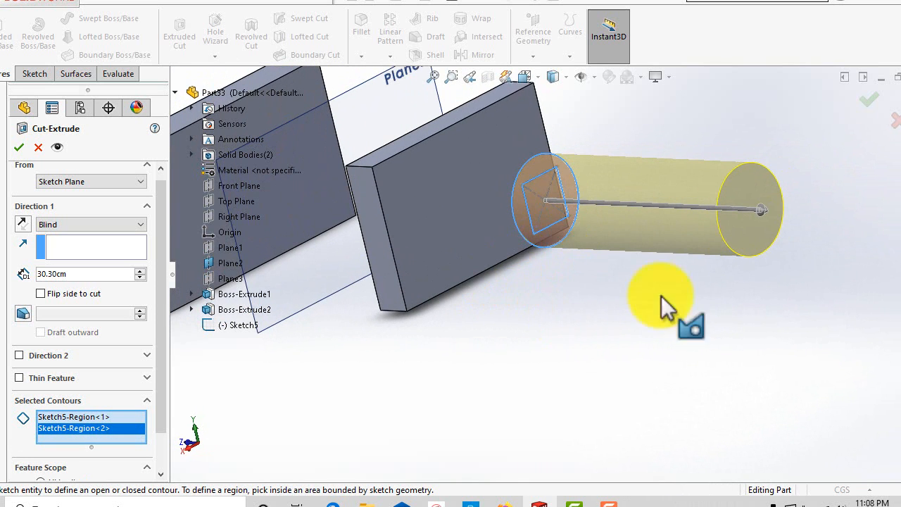
pyautogui.moveTo(782, 319); pyautogui.dragTo(778, 324, button='middle')
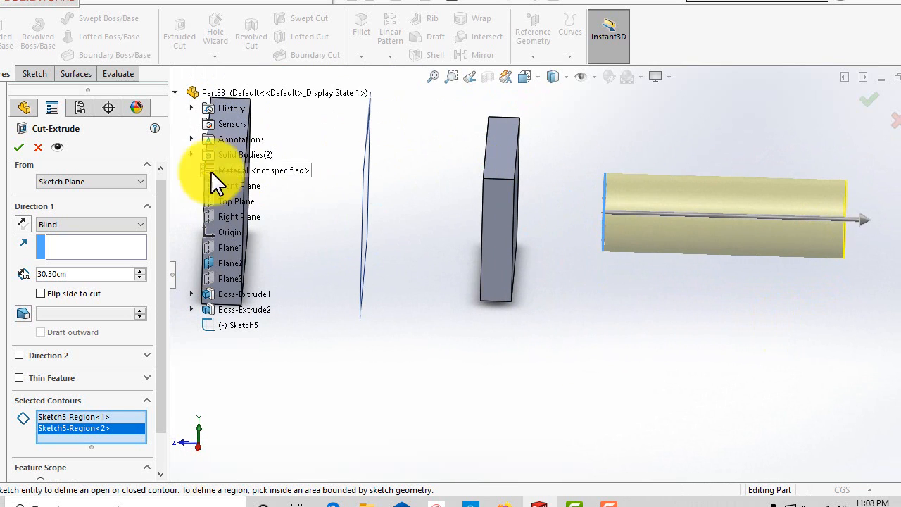
pyautogui.click(24, 223)
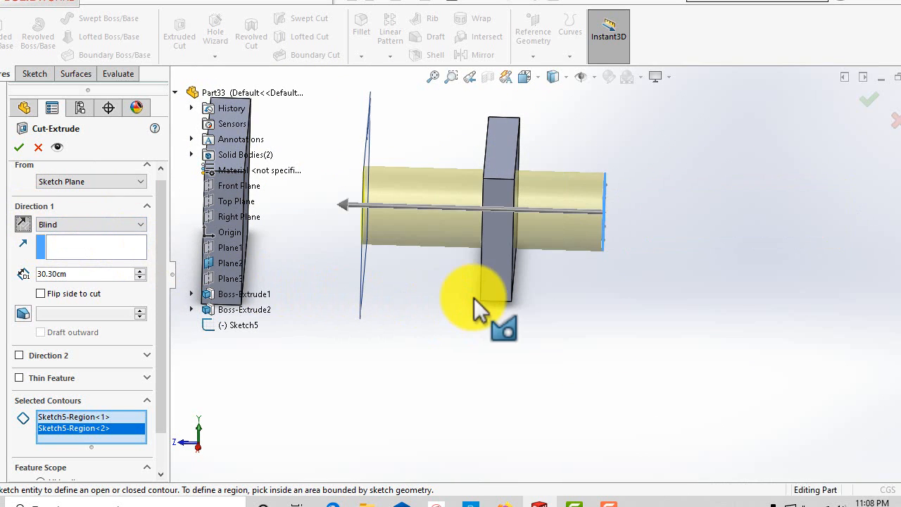
pyautogui.moveTo(474, 298); pyautogui.dragTo(408, 222, button='middle')
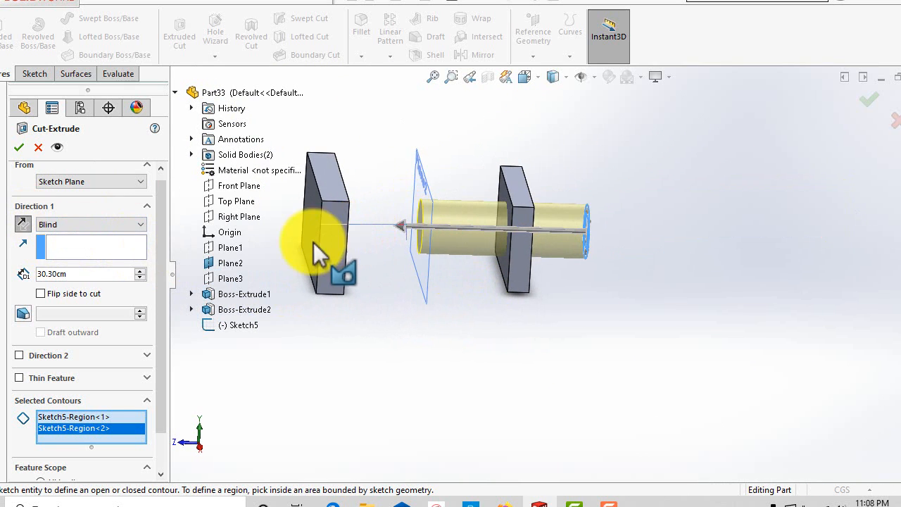
pyautogui.moveTo(396, 226); pyautogui.dragTo(296, 225)
pyautogui.moveTo(295, 225); pyautogui.dragTo(386, 250, button='middle')
pyautogui.scroll(-5, 446, 298)
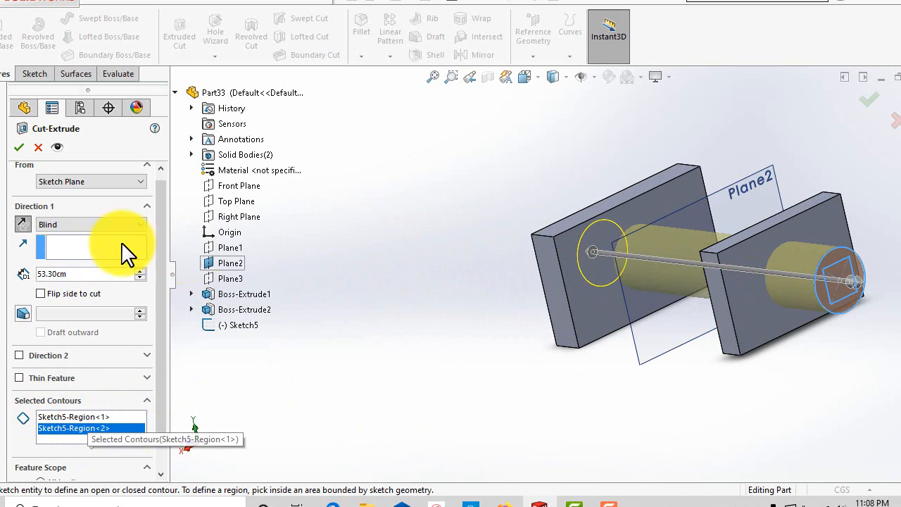
pyautogui.click(17, 149)
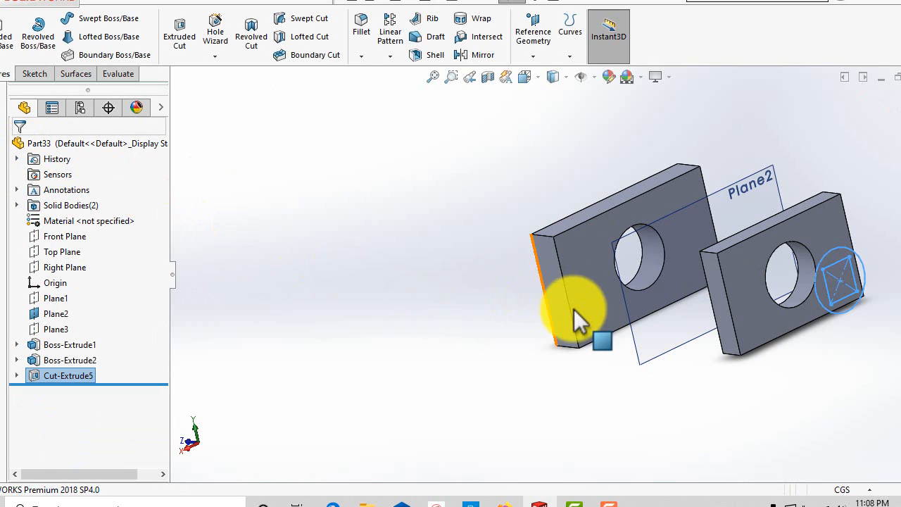
# Edit Cut-Extrude5 so only Sketch5-Region<1>, the ring around the square, remains as contour, and accept.
pyautogui.scroll(-2, 577, 310)
pyautogui.scroll(3, 582, 312)
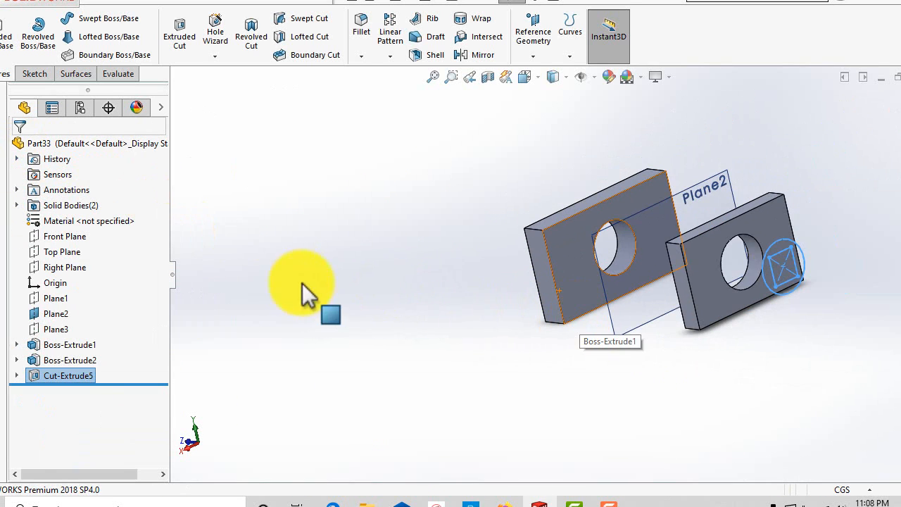
pyautogui.rightClick(48, 372)
pyautogui.click(67, 189)
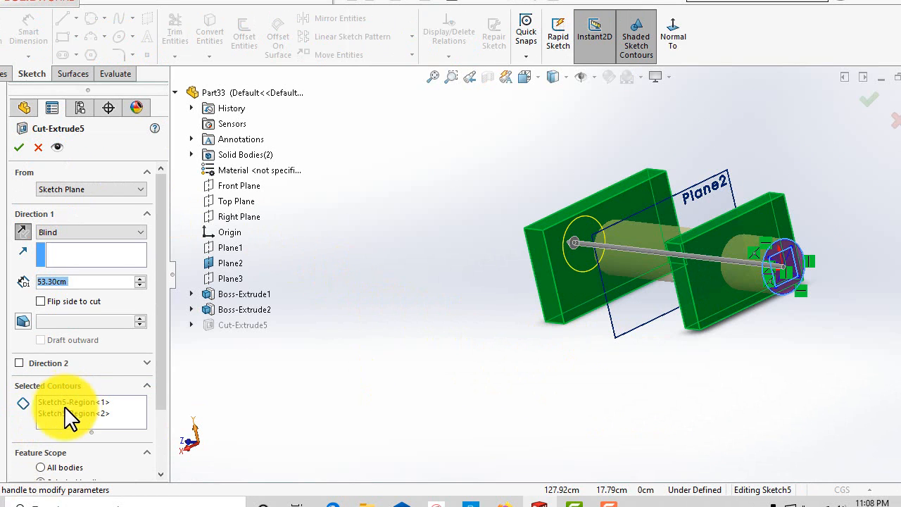
pyautogui.click(61, 411)
pyautogui.rightClick(62, 411)
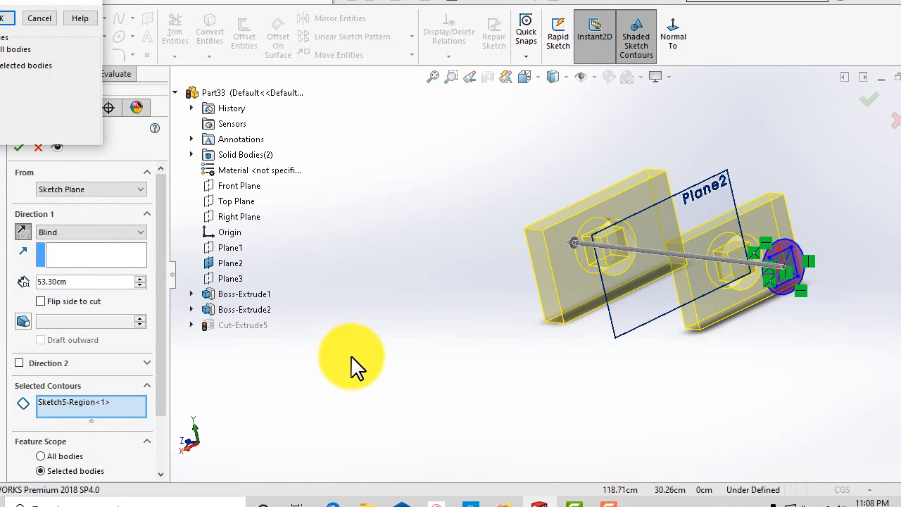
pyautogui.click(2, 21)
pyautogui.click(19, 147)
# Orbit and zoom around the blocks to examine the ring-shaped holes and the square cores inside them.
pyautogui.moveTo(322, 316)
pyautogui.mouseDown(button='middle')
pyautogui.moveTo(362, 328)
pyautogui.moveTo(458, 282)
pyautogui.moveTo(499, 300)
pyautogui.moveTo(487, 316)
pyautogui.moveTo(416, 310)
pyautogui.moveTo(326, 324)
pyautogui.mouseUp(button='middle')
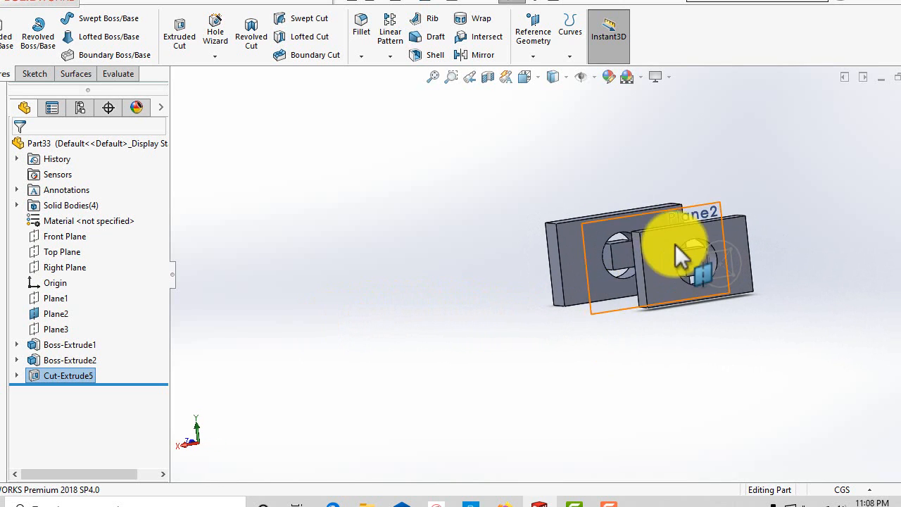
pyautogui.scroll(-4, 680, 247)
pyautogui.scroll(3, 722, 378)
pyautogui.moveTo(722, 378); pyautogui.dragTo(679, 392, button='middle')
pyautogui.scroll(-6, 633, 316)
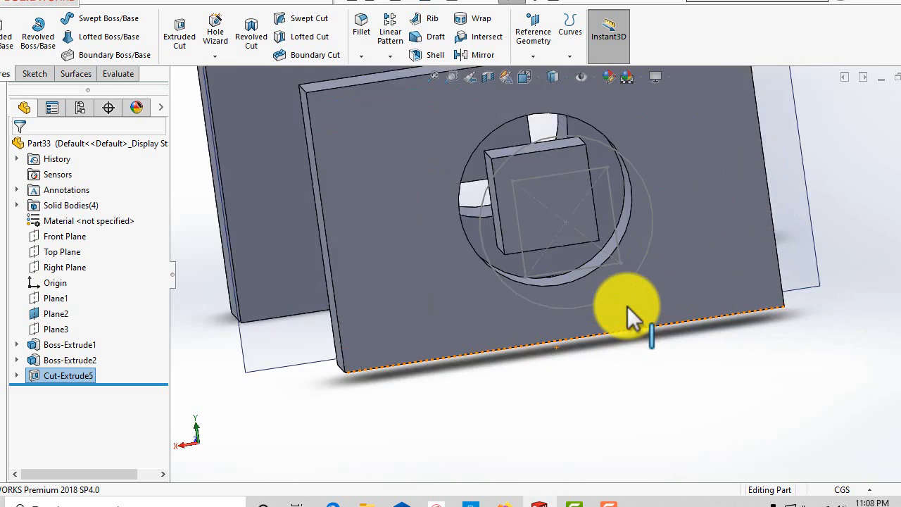
pyautogui.scroll(5, 493, 204)
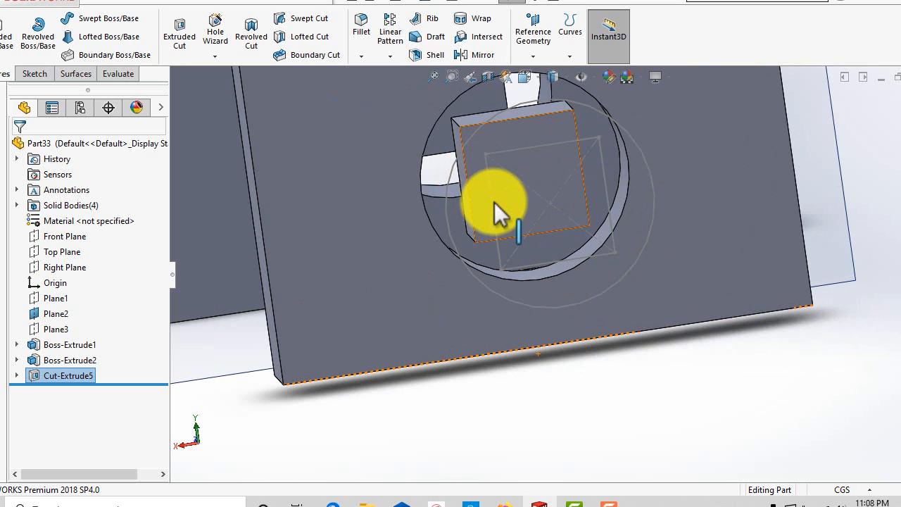
pyautogui.moveTo(498, 322); pyautogui.dragTo(488, 246, button='middle')
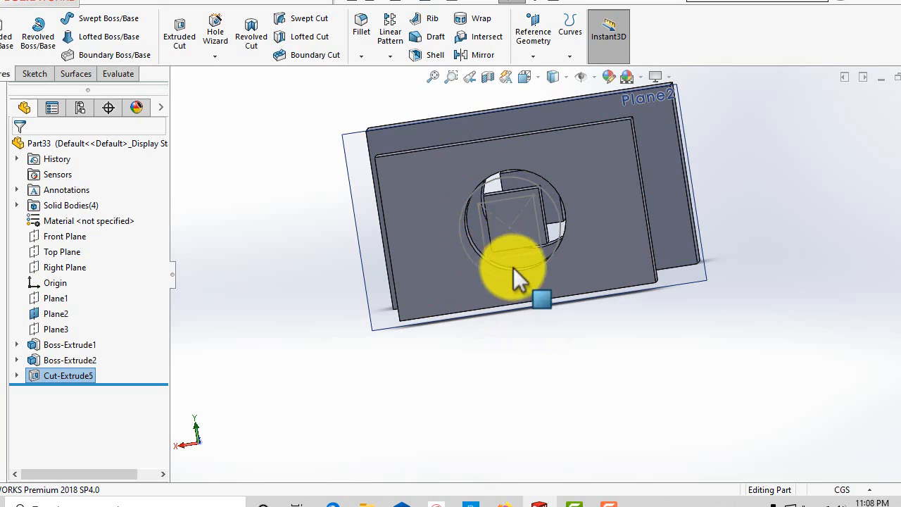
pyautogui.moveTo(468, 283); pyautogui.dragTo(535, 314, button='middle')
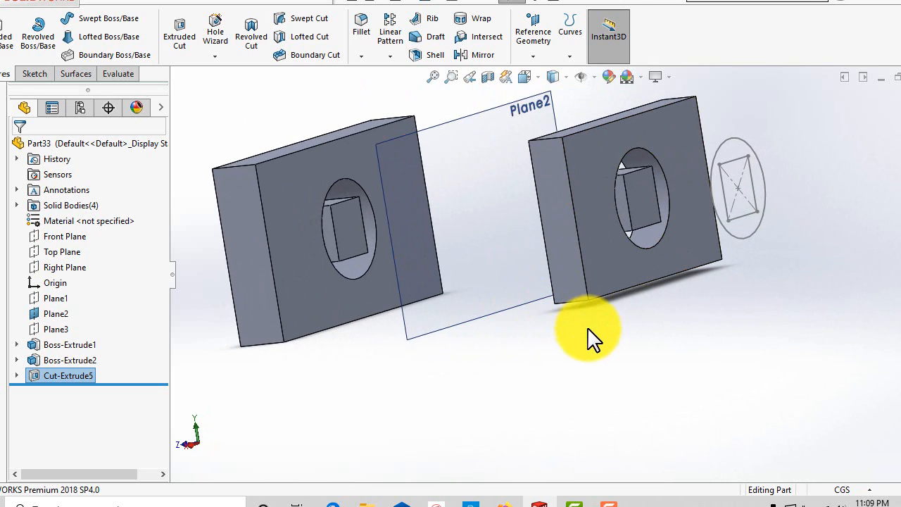
pyautogui.scroll(2, 549, 359)
# Edit Cut-Extrude5 to use only the inner square region, Sketch5-Region<2>, as contour, and accept.
pyautogui.rightClick(68, 378)
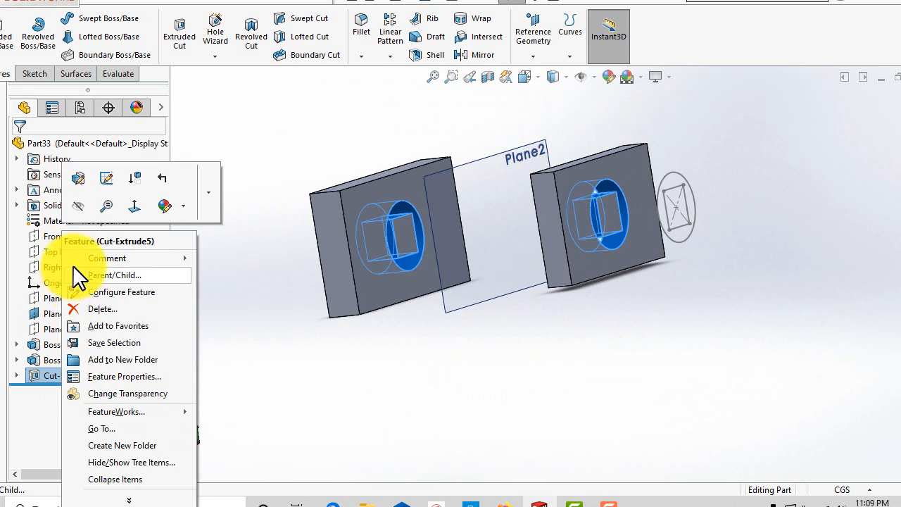
pyautogui.click(78, 179)
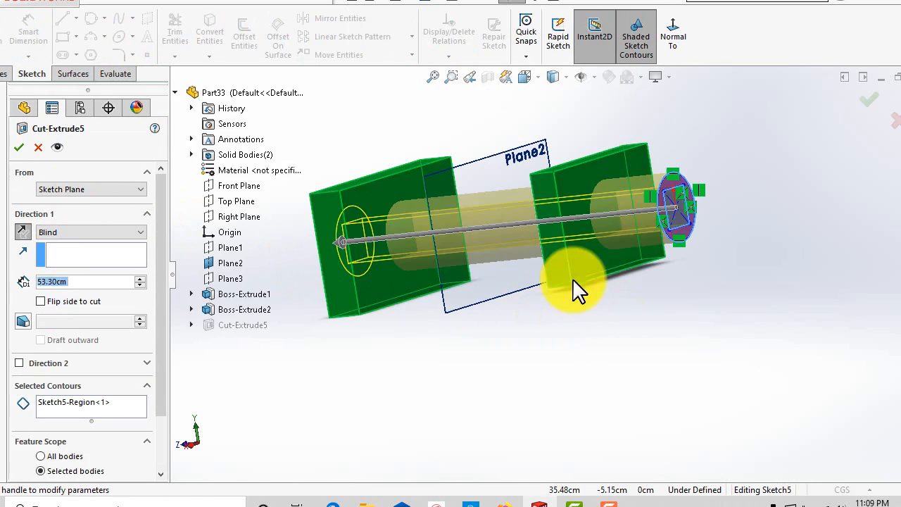
pyautogui.moveTo(678, 292); pyautogui.dragTo(665, 292, button='middle')
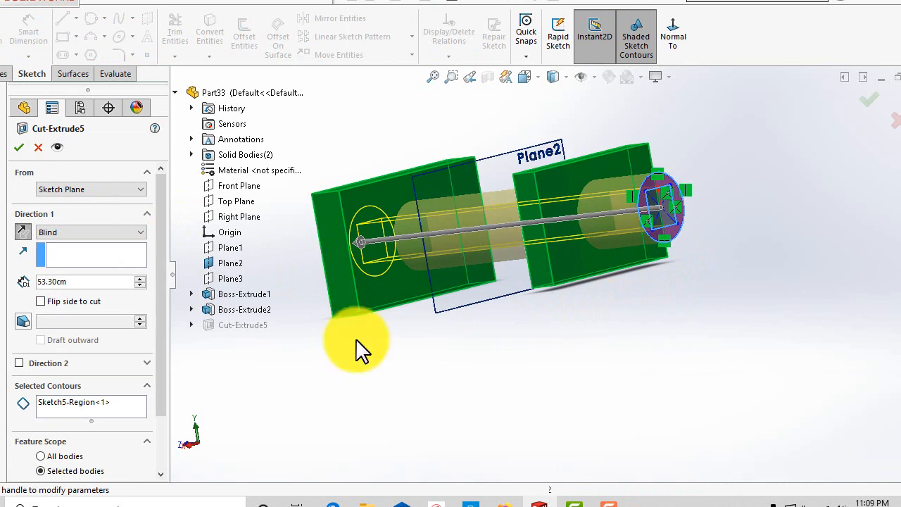
pyautogui.rightClick(76, 408)
pyautogui.click(117, 426)
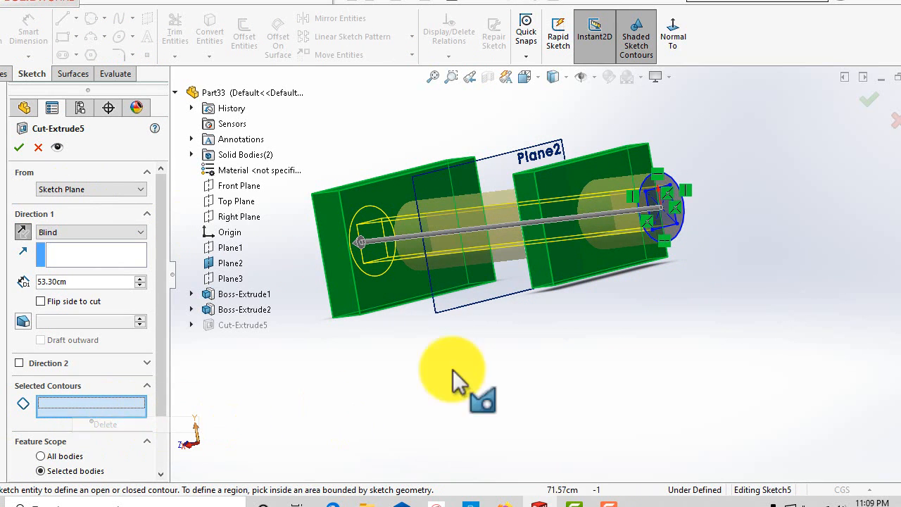
pyautogui.scroll(-3, 647, 267)
pyautogui.scroll(2, 694, 318)
pyautogui.scroll(-2, 637, 266)
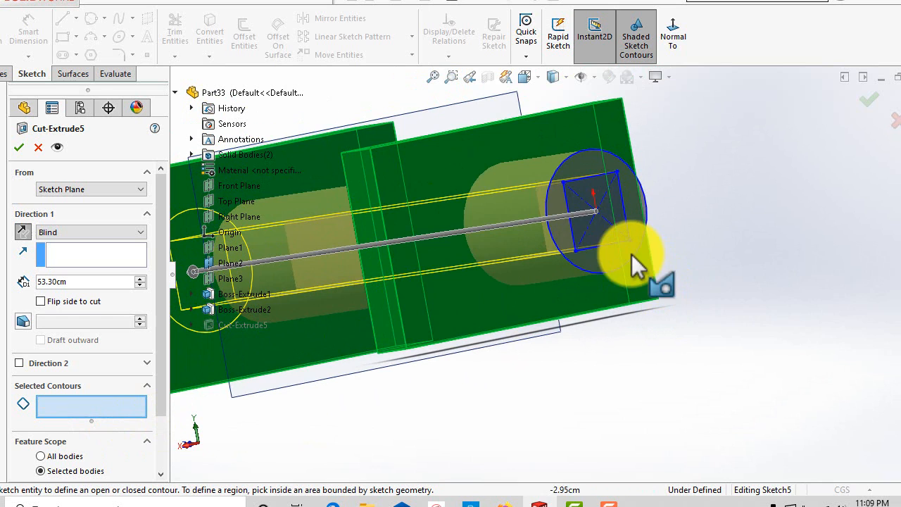
pyautogui.click(600, 234)
pyautogui.scroll(5, 655, 369)
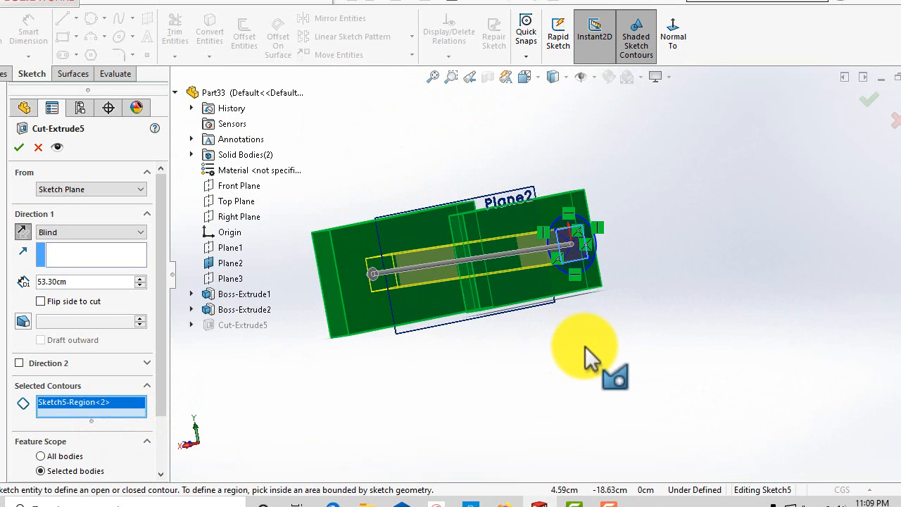
pyautogui.click(19, 146)
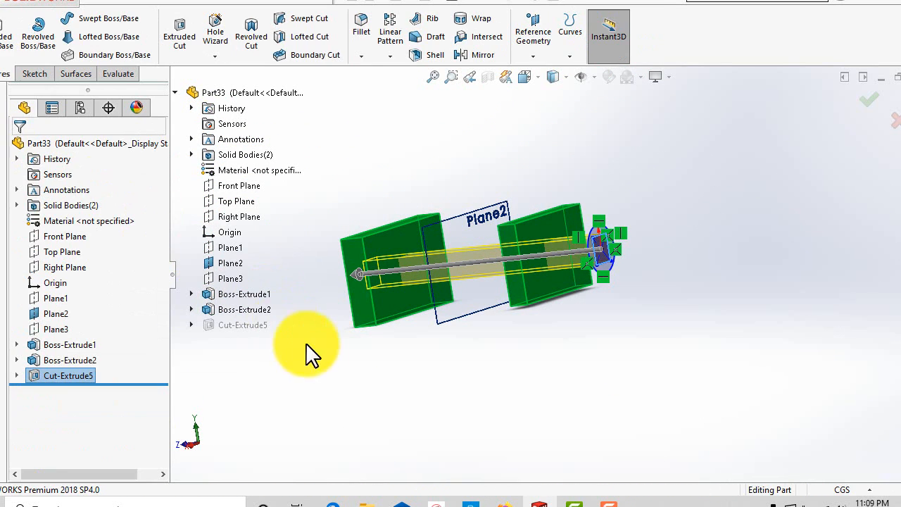
# Orbit and zoom the view to examine the square holes through both blocks.
pyautogui.moveTo(321, 362); pyautogui.dragTo(584, 307, button='middle')
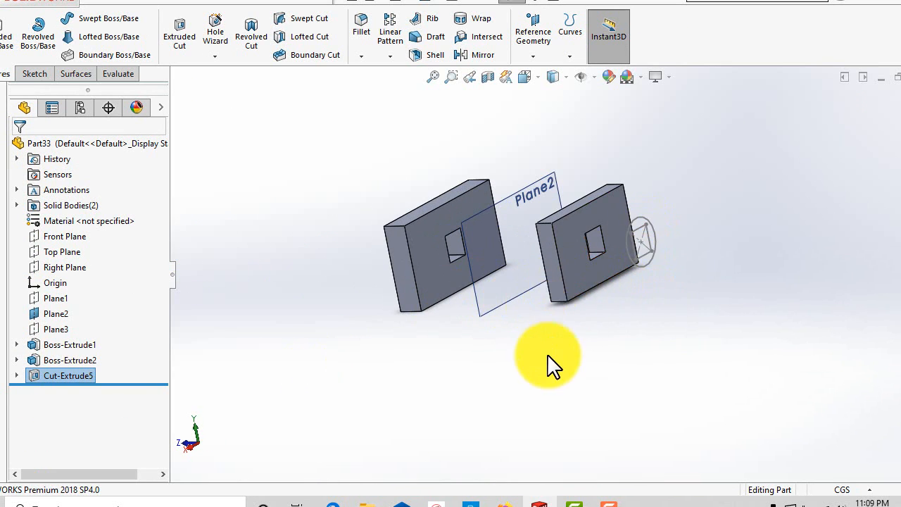
pyautogui.moveTo(545, 357); pyautogui.dragTo(596, 295, button='middle')
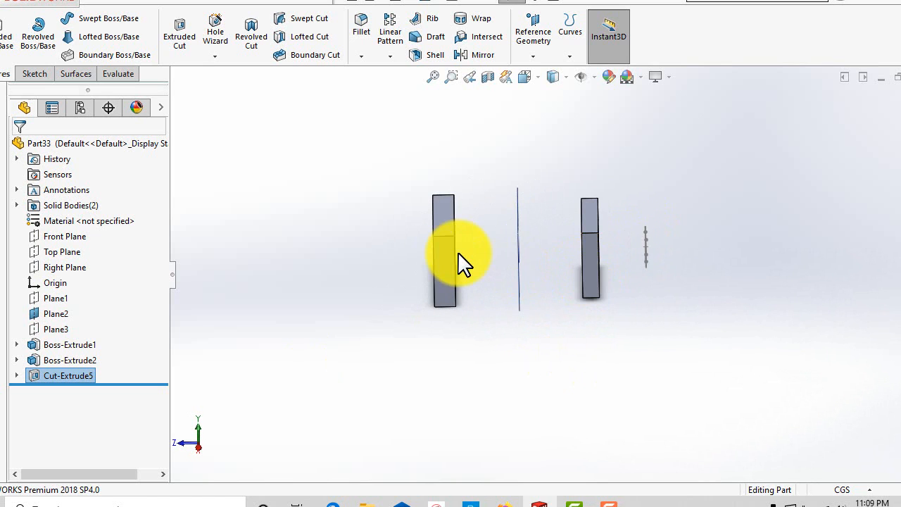
pyautogui.moveTo(466, 381); pyautogui.dragTo(442, 285, button='middle')
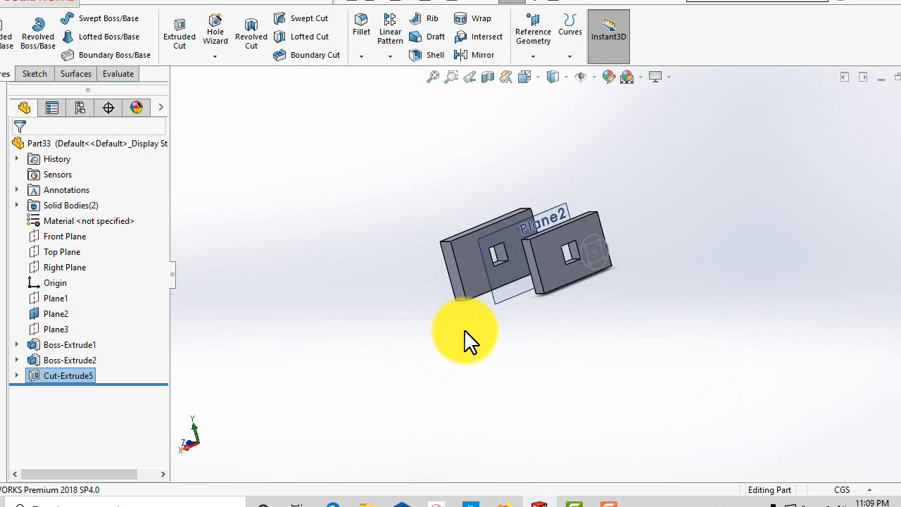
pyautogui.scroll(-3, 566, 266)
pyautogui.scroll(2, 566, 266)
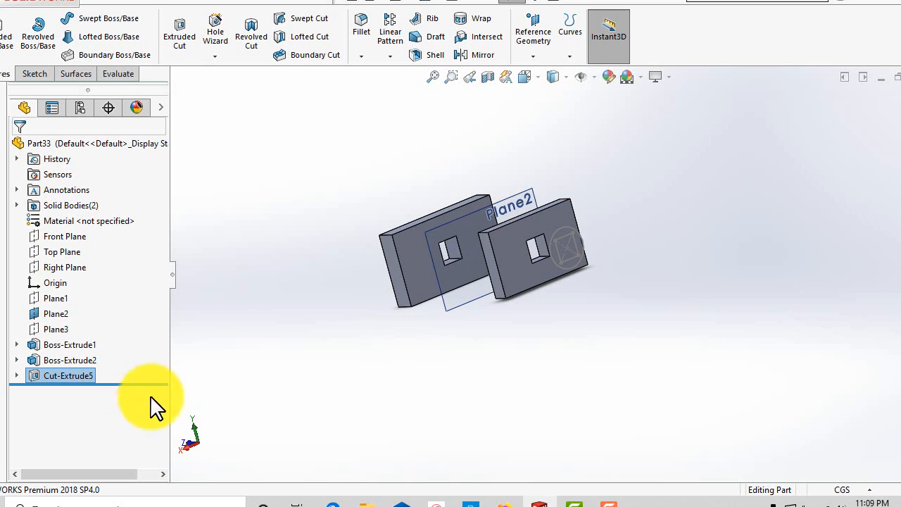
# Use the Contour Select Tool on Sketch5 to select only the inner square region inside the circle.
pyautogui.click(17, 375)
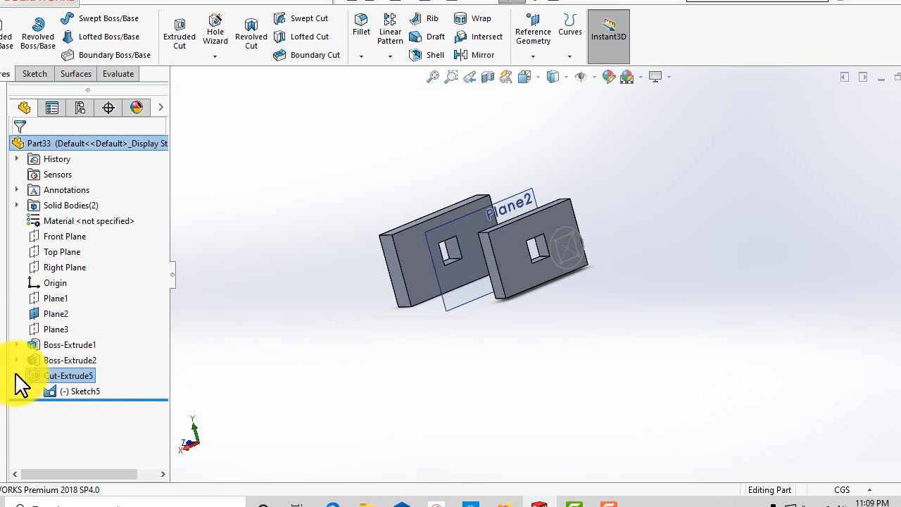
pyautogui.rightClick(80, 394)
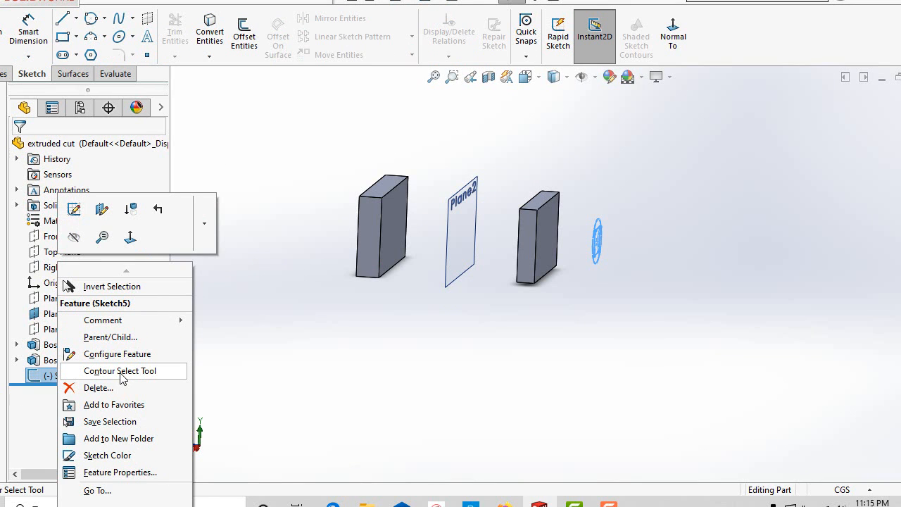
pyautogui.click(123, 371)
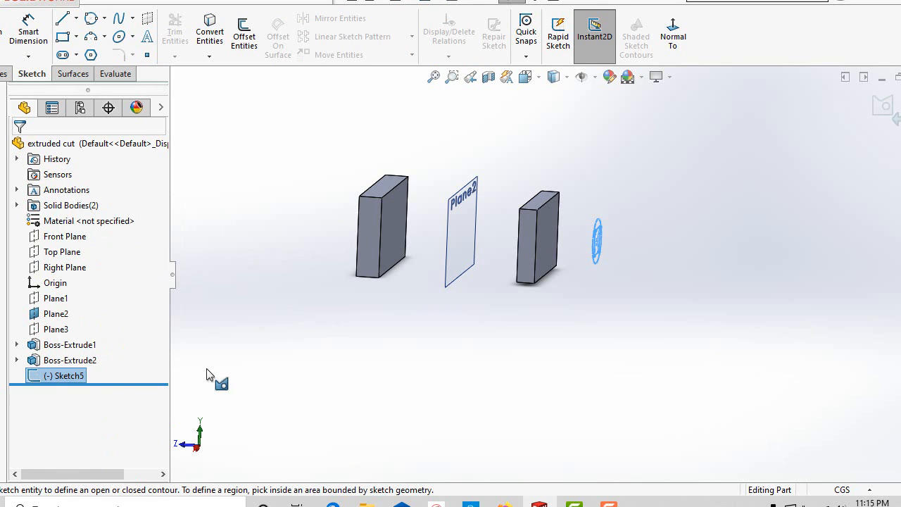
pyautogui.moveTo(656, 287)
pyautogui.mouseDown(button='middle')
pyautogui.moveTo(577, 289)
pyautogui.moveTo(481, 269)
pyautogui.mouseUp(button='middle')
pyautogui.scroll(-6, 619, 303)
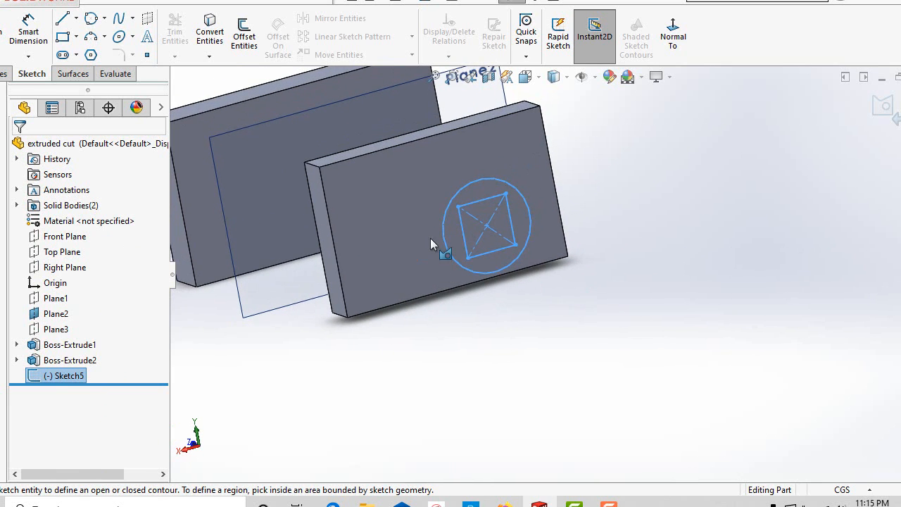
pyautogui.scroll(-3, 448, 234)
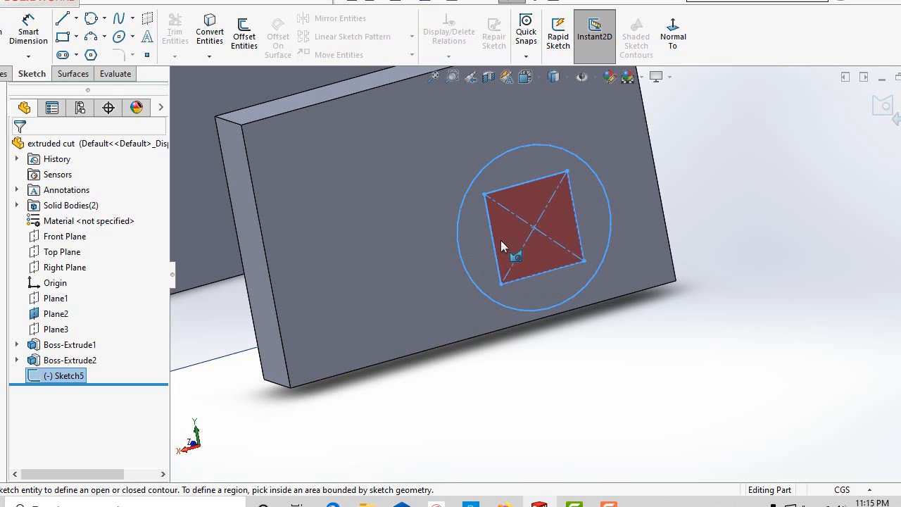
pyautogui.click(501, 240)
# Create an extruded cut from the selected square region, Sketch5-Region<1>, through the blocks.
pyautogui.scroll(5, 704, 306)
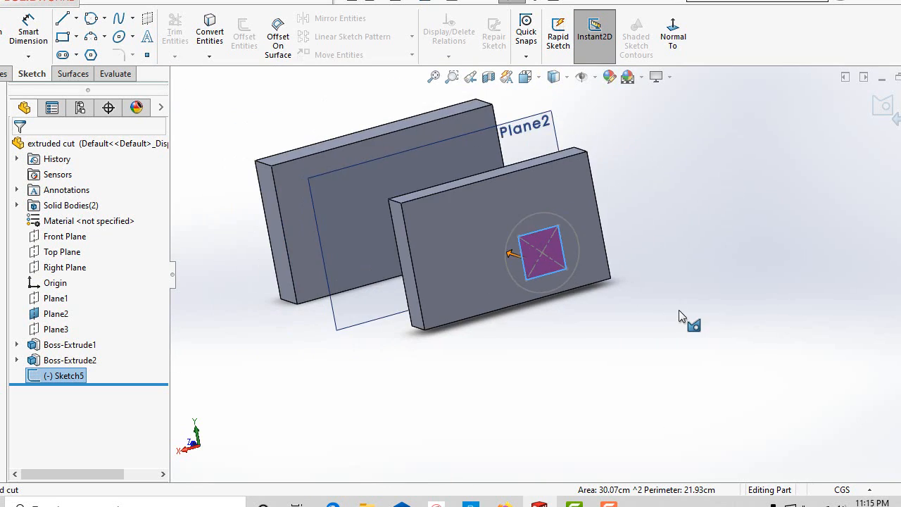
pyautogui.moveTo(679, 309)
pyautogui.mouseDown(button='middle')
pyautogui.moveTo(742, 306)
pyautogui.moveTo(733, 306)
pyautogui.mouseUp(button='middle')
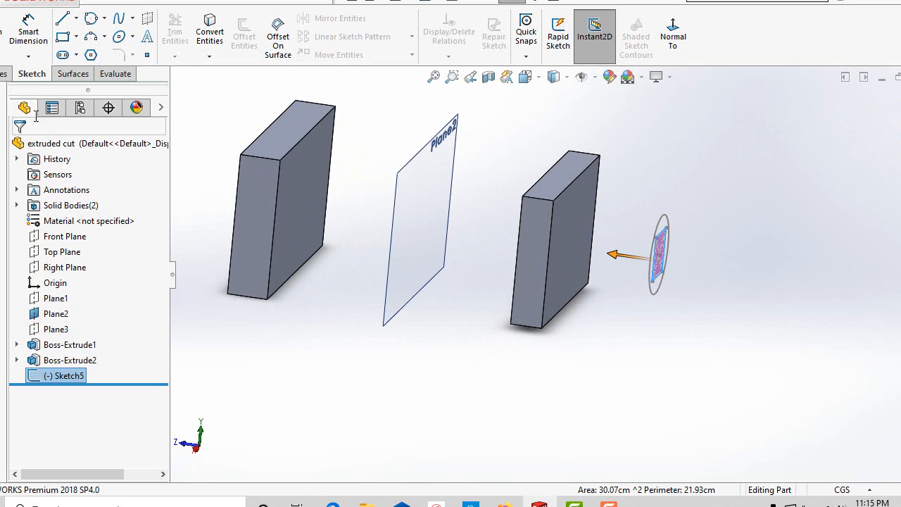
pyautogui.click(4, 74)
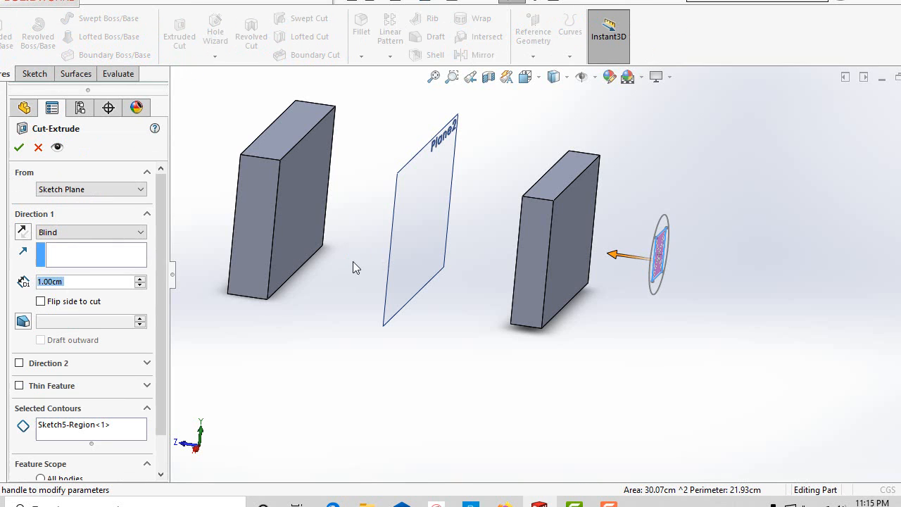
pyautogui.scroll(-2, 111, 386)
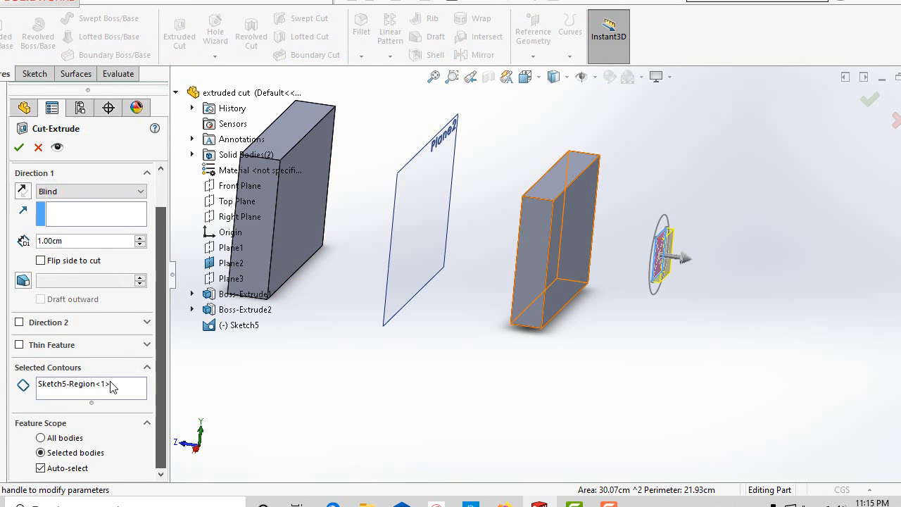
pyautogui.moveTo(492, 422); pyautogui.dragTo(485, 370, button='middle')
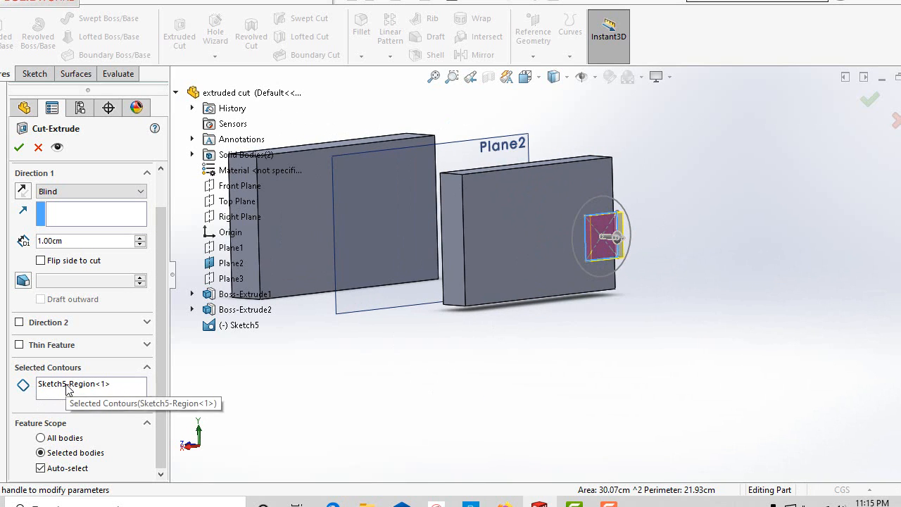
pyautogui.scroll(4, 424, 364)
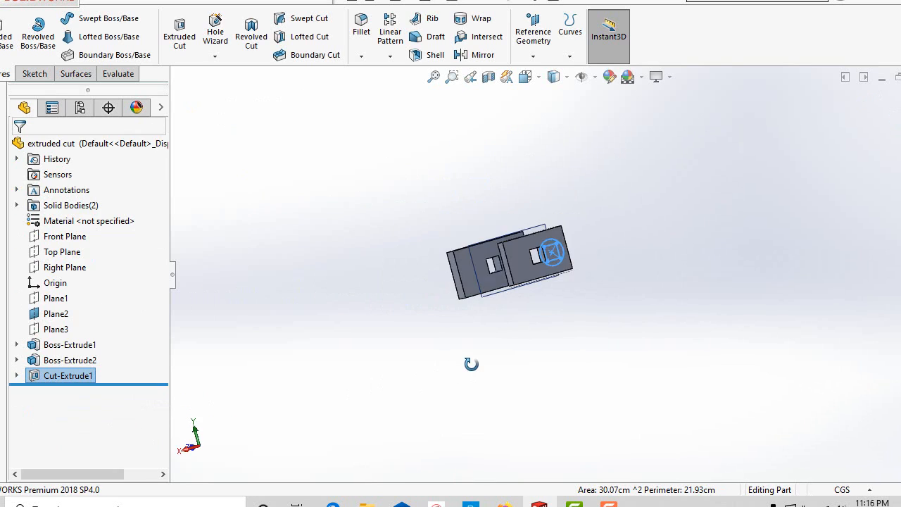
pyautogui.moveTo(471, 365)
pyautogui.mouseDown(button='middle')
pyautogui.moveTo(581, 358)
pyautogui.moveTo(620, 344)
pyautogui.moveTo(525, 348)
pyautogui.mouseUp(button='middle')
pyautogui.scroll(-3, 605, 273)
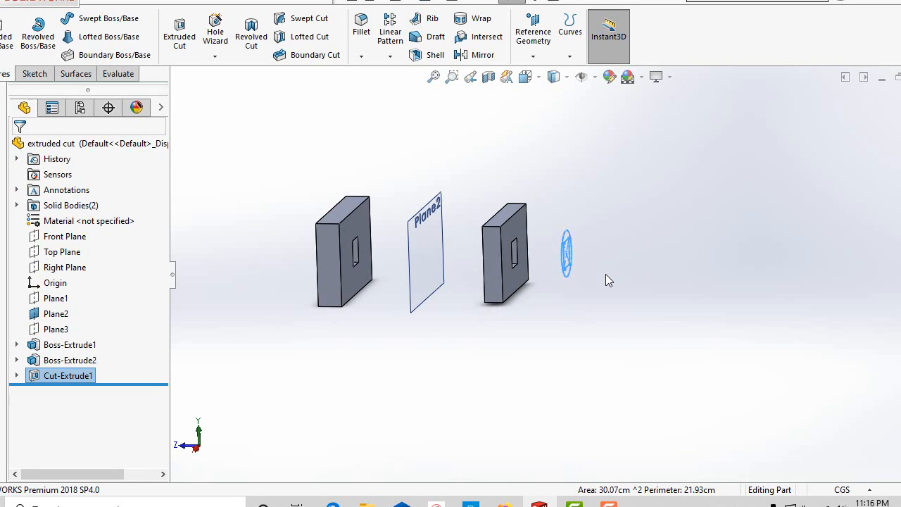